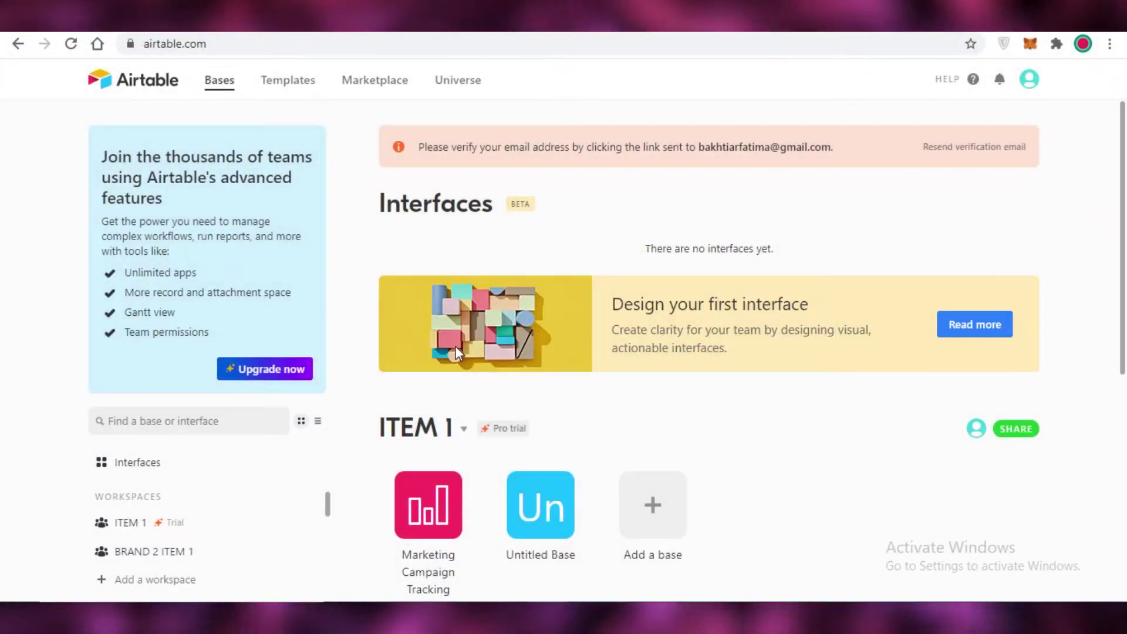
# Open the Content Calendar template from the template gallery
pyautogui.scroll(-5, 545, 309)
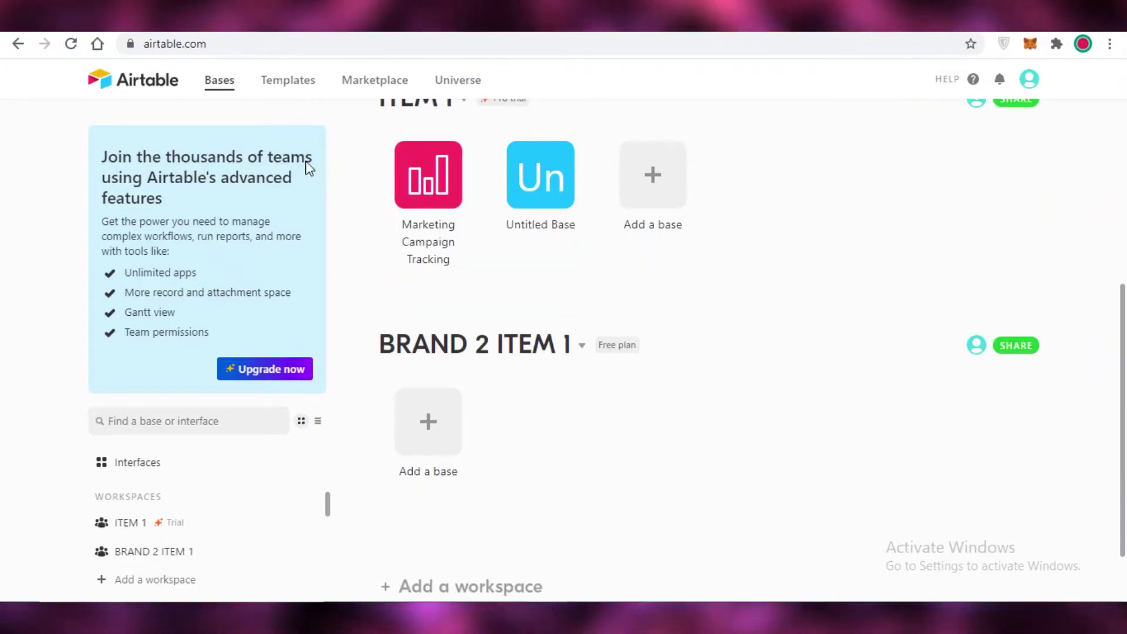
pyautogui.click(284, 87)
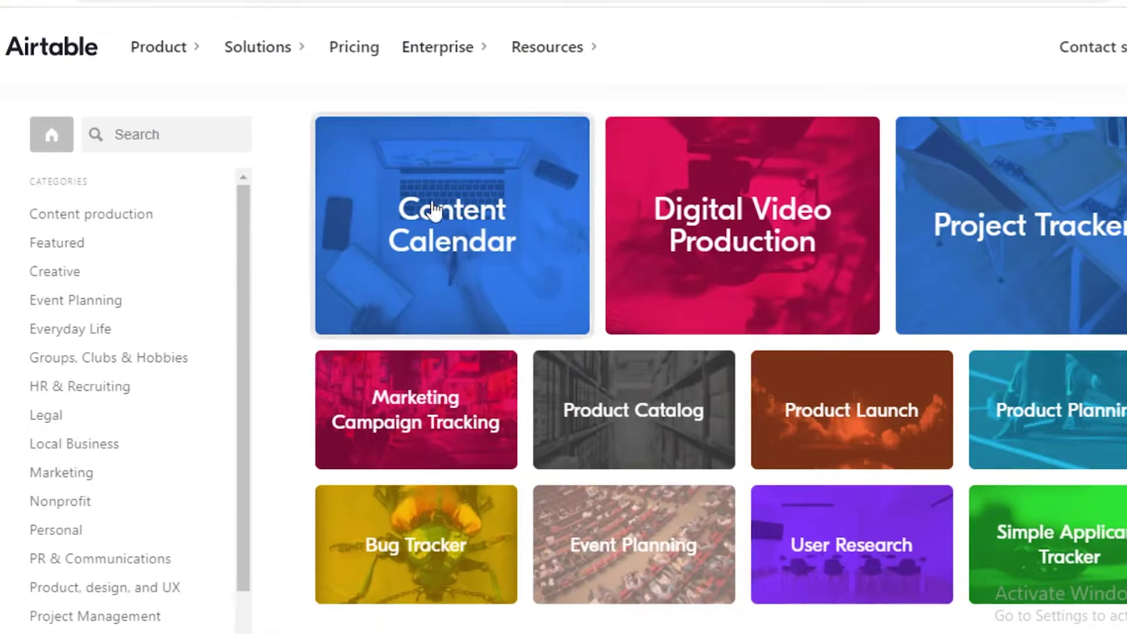
pyautogui.scroll(-3, 473, 204)
pyautogui.scroll(2, 403, 207)
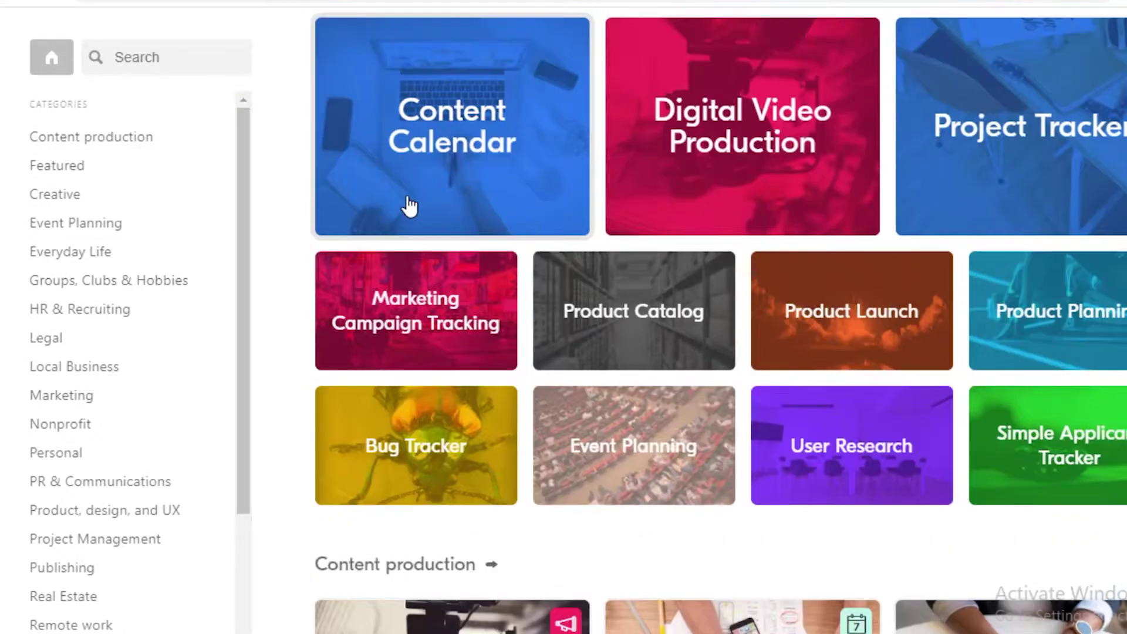
pyautogui.click(448, 139)
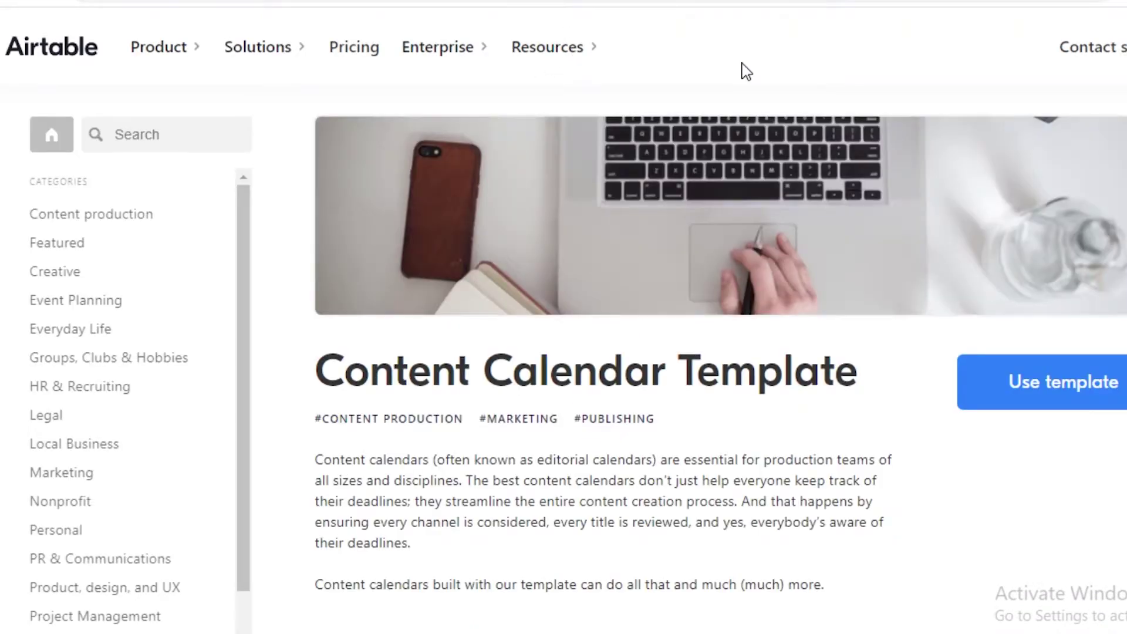
# Use the Content Calendar template to add a new base to the ITEM 1 workspace
pyautogui.scroll(-20, 748, 108)
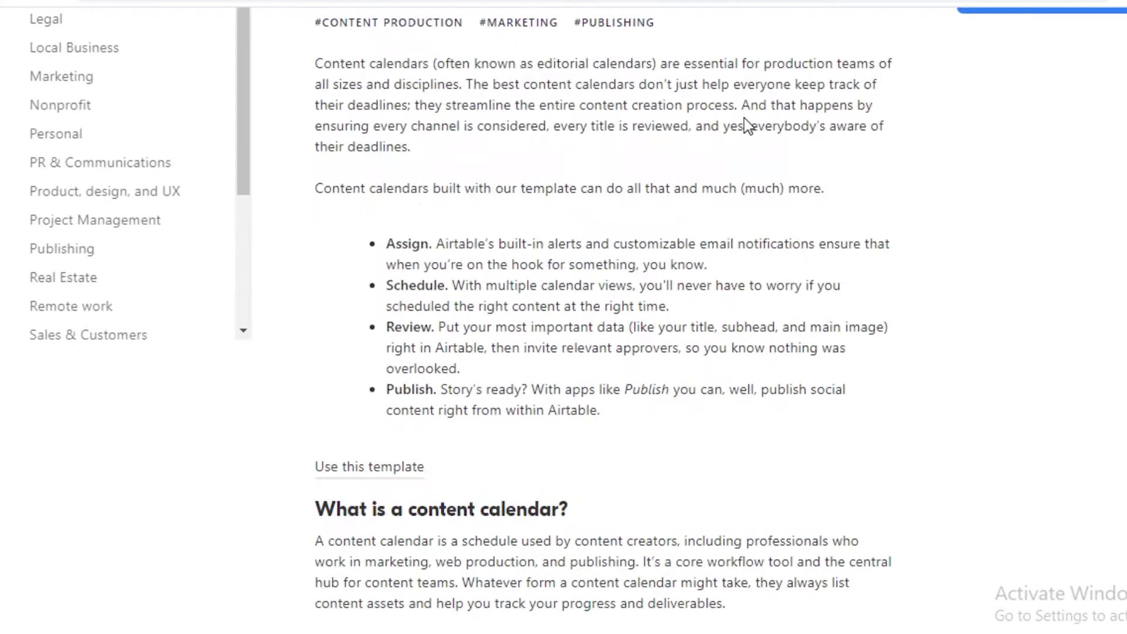
pyautogui.scroll(15, 465, 250)
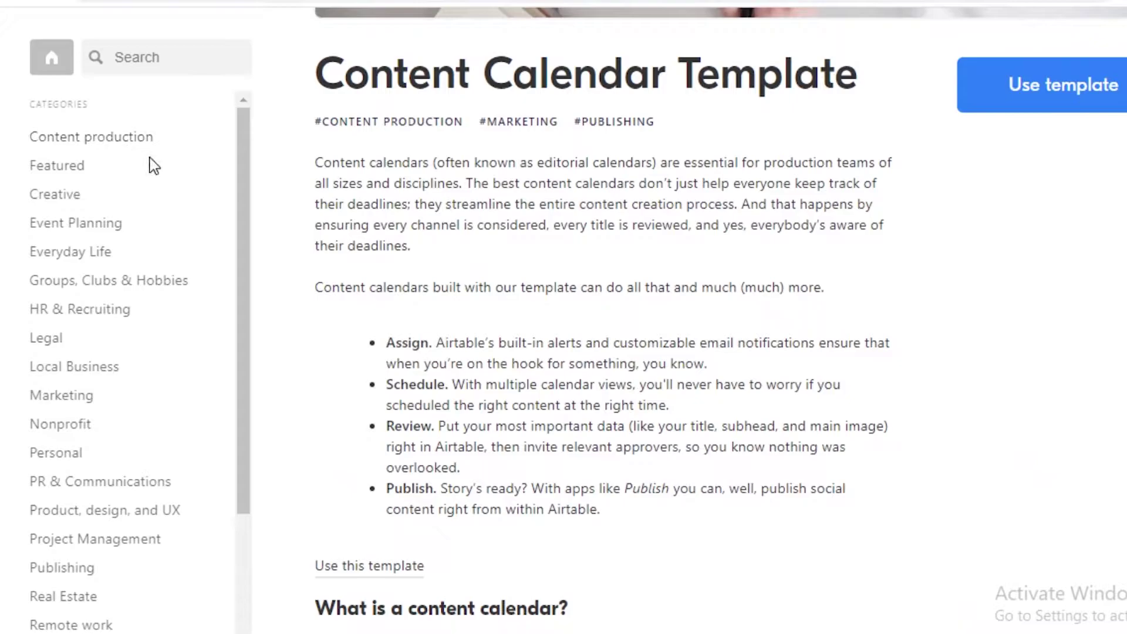
pyautogui.scroll(5, 526, 211)
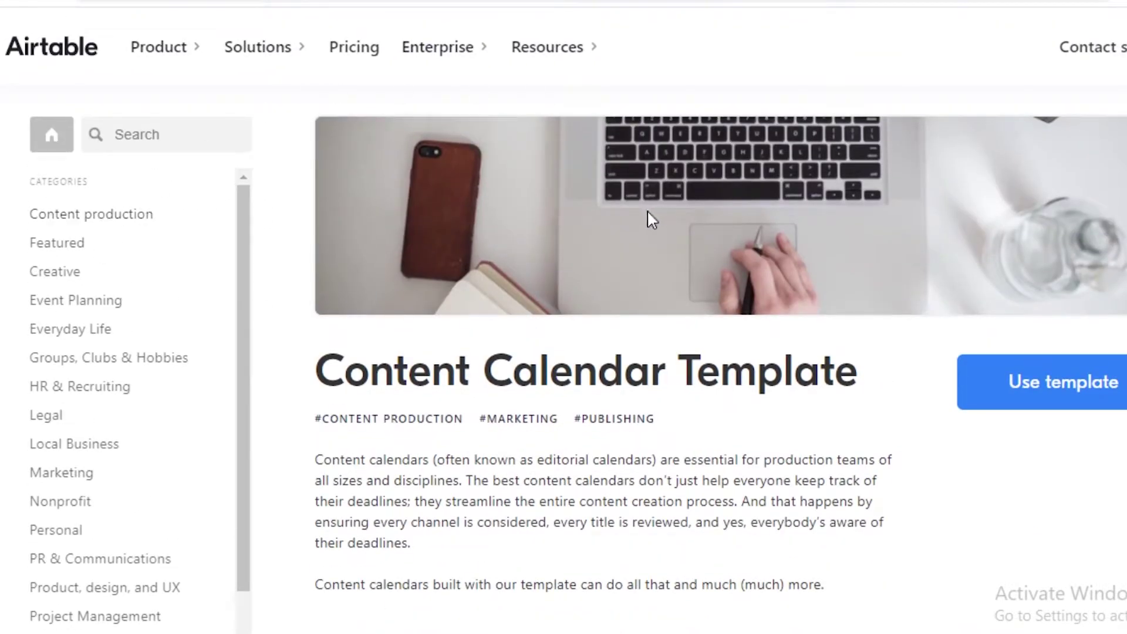
pyautogui.scroll(-5, 647, 210)
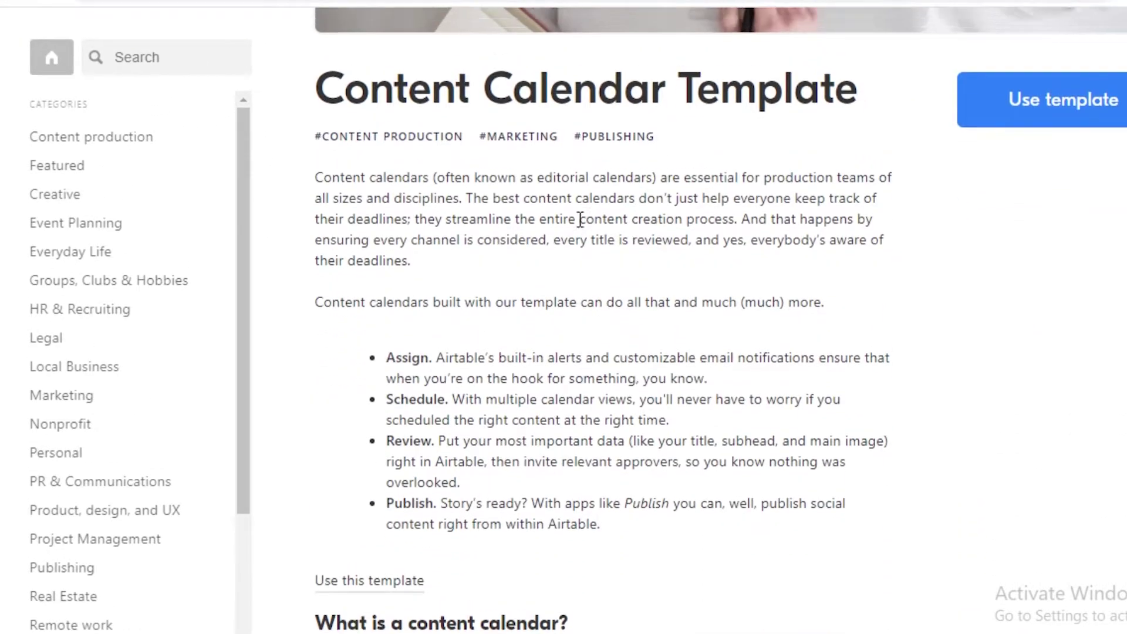
pyautogui.scroll(5, 579, 221)
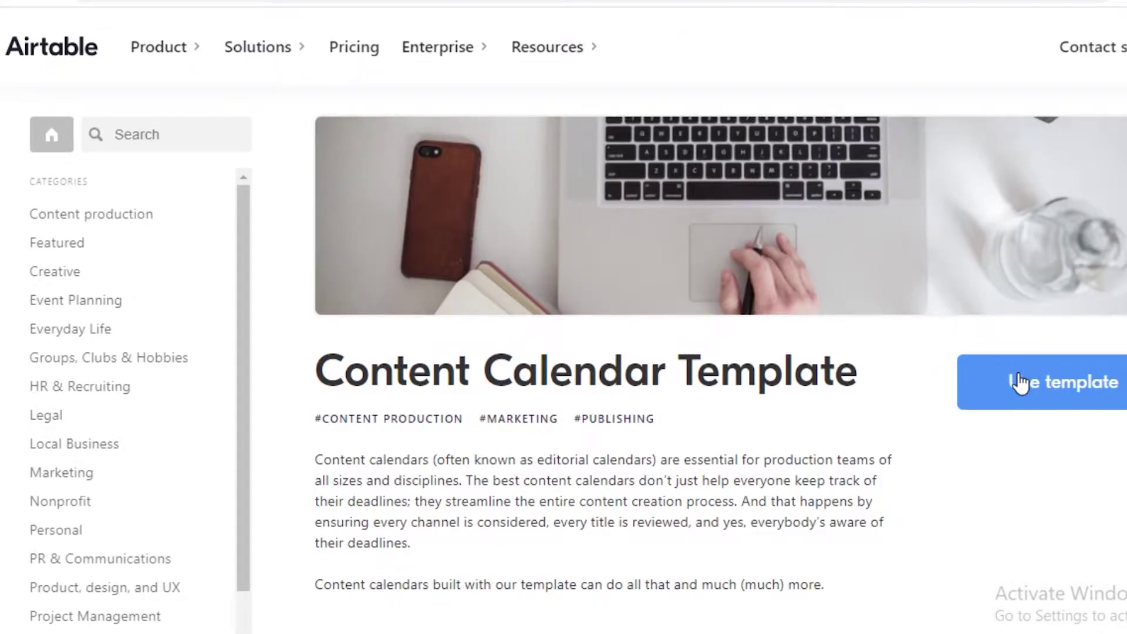
pyautogui.click(977, 412)
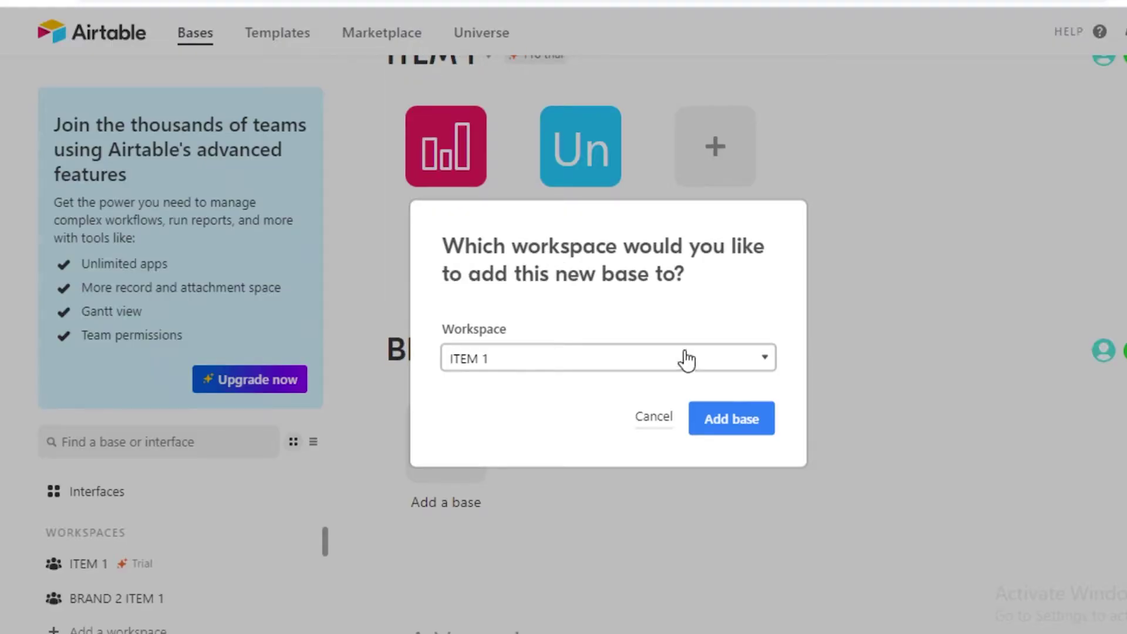
pyautogui.click(681, 358)
pyautogui.click(728, 419)
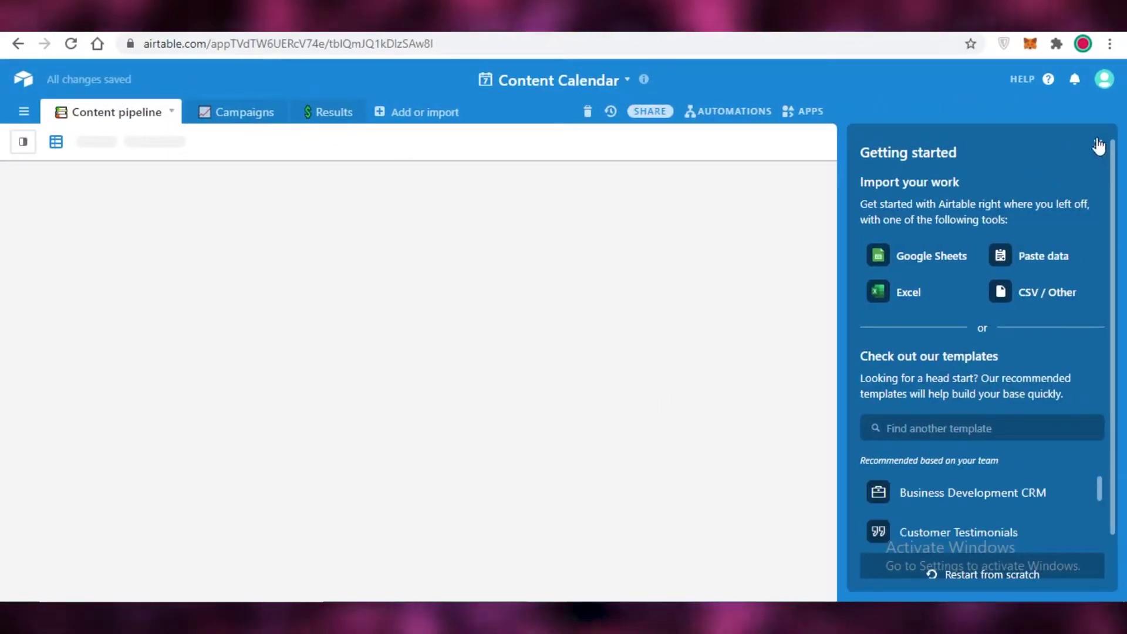
# Close the Getting started panel and the base guide and collaborator dialogs covering the new Content Calendar base
pyautogui.click(1098, 146)
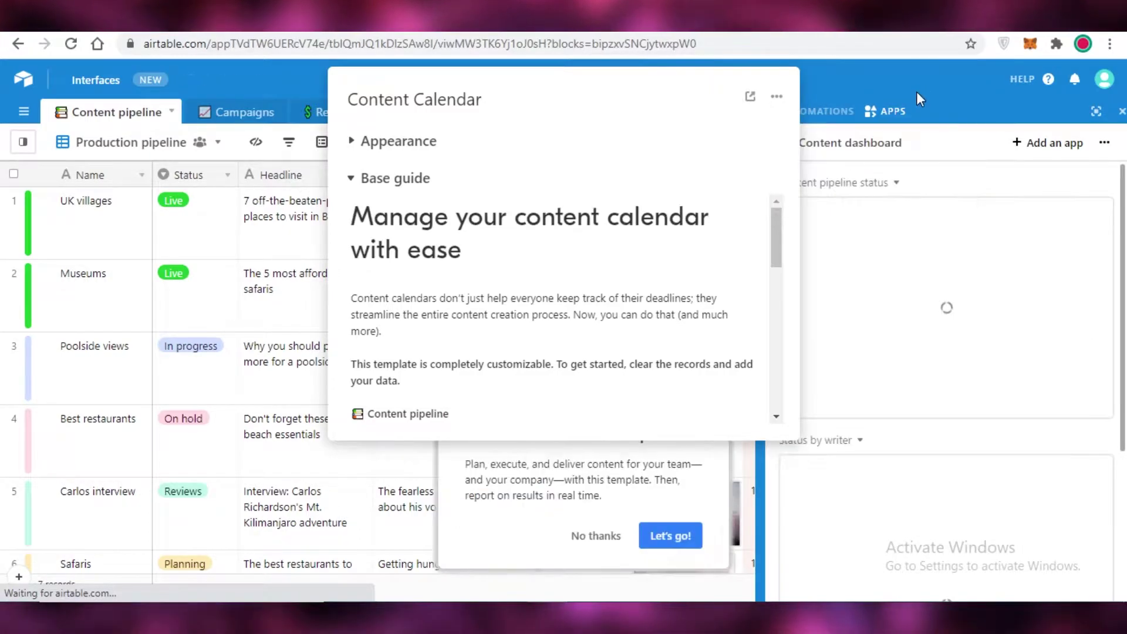
pyautogui.click(775, 96)
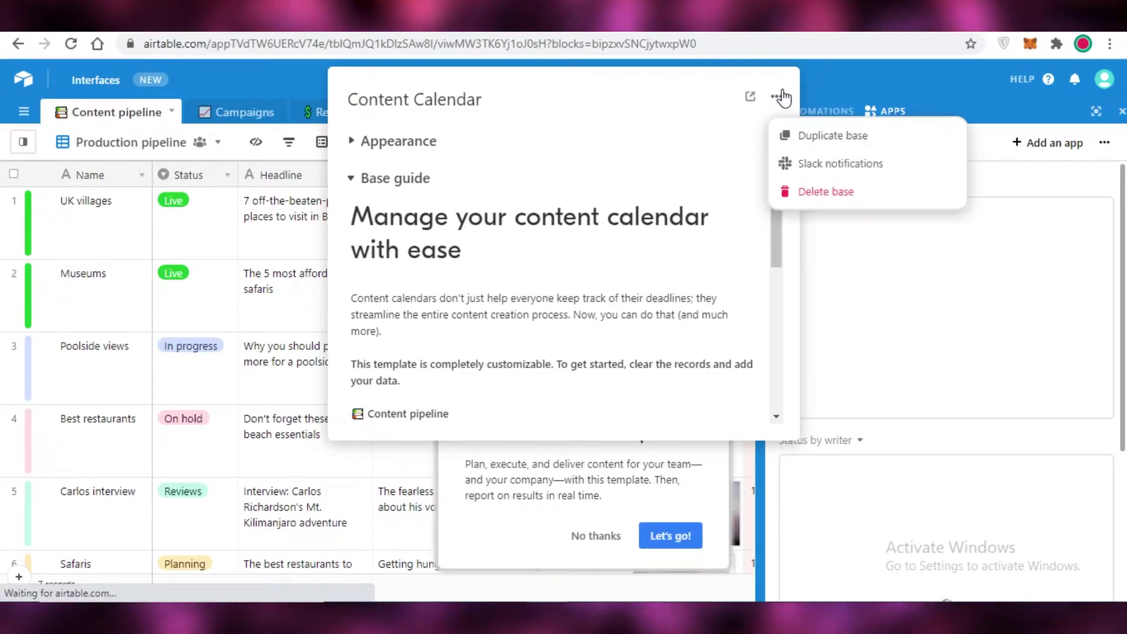
pyautogui.click(871, 80)
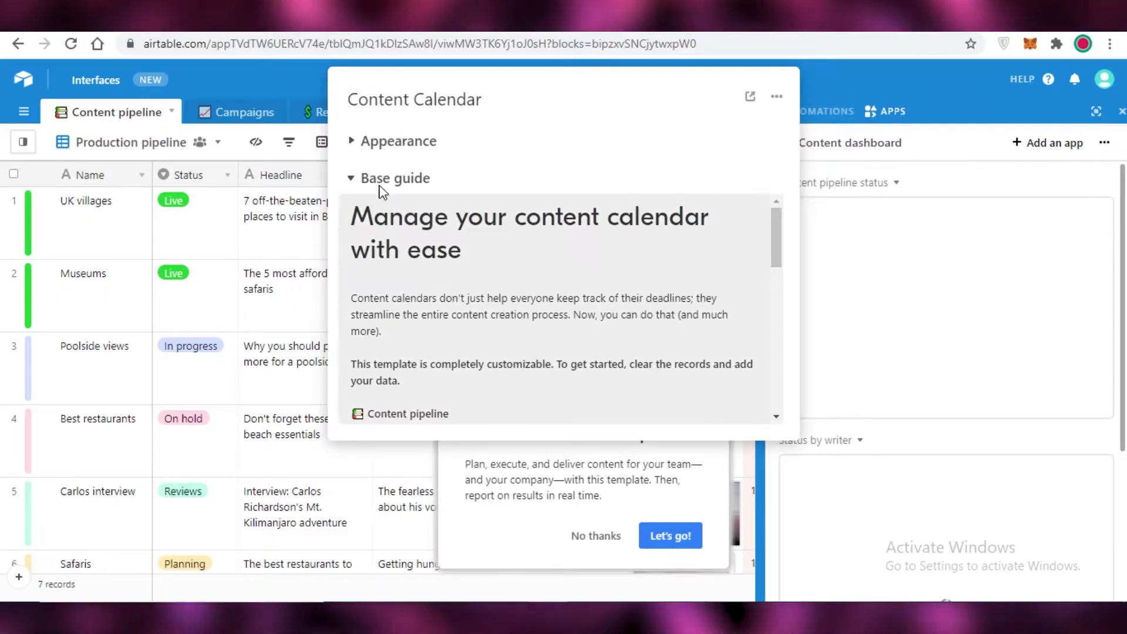
pyautogui.click(379, 182)
pyautogui.click(752, 97)
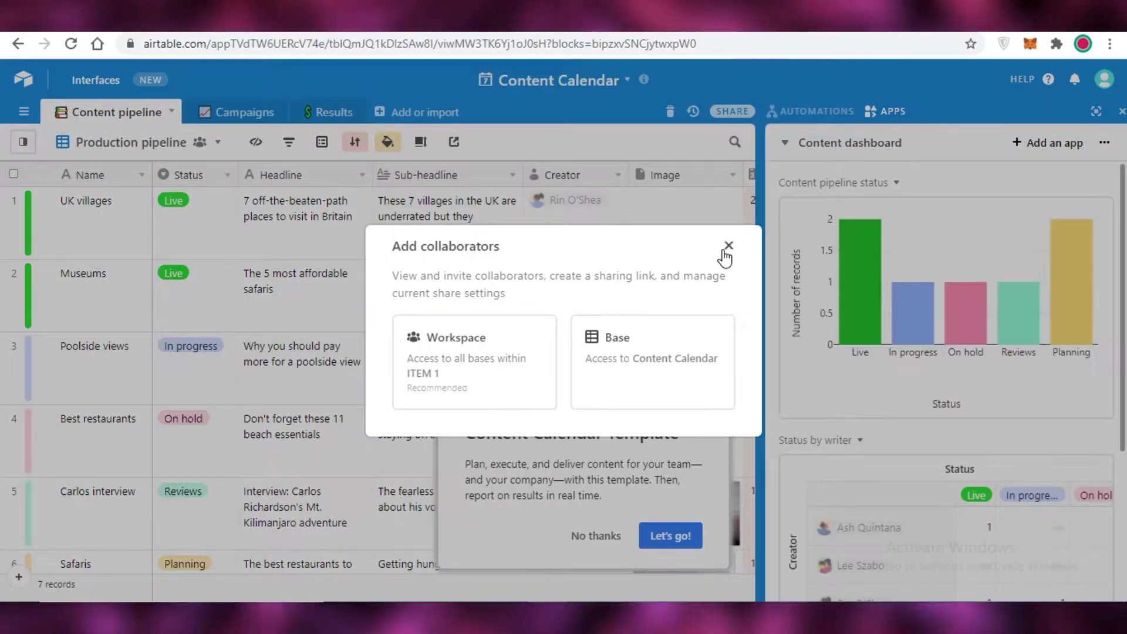
pyautogui.click(728, 248)
# Dismiss the Content Calendar template tour
pyautogui.click(596, 536)
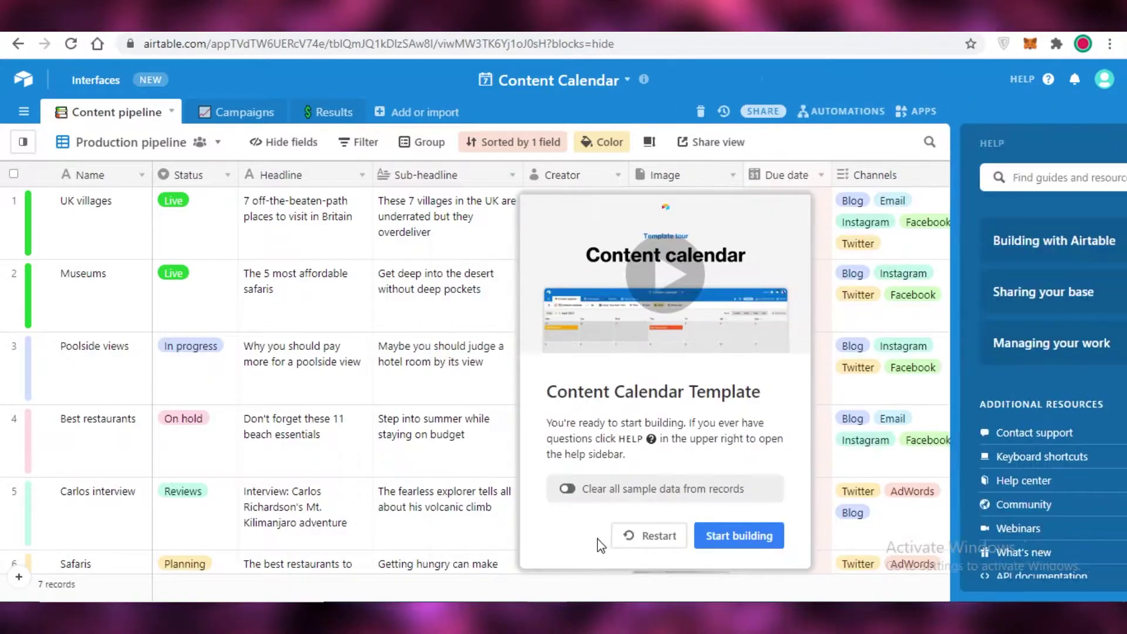
pyautogui.click(643, 536)
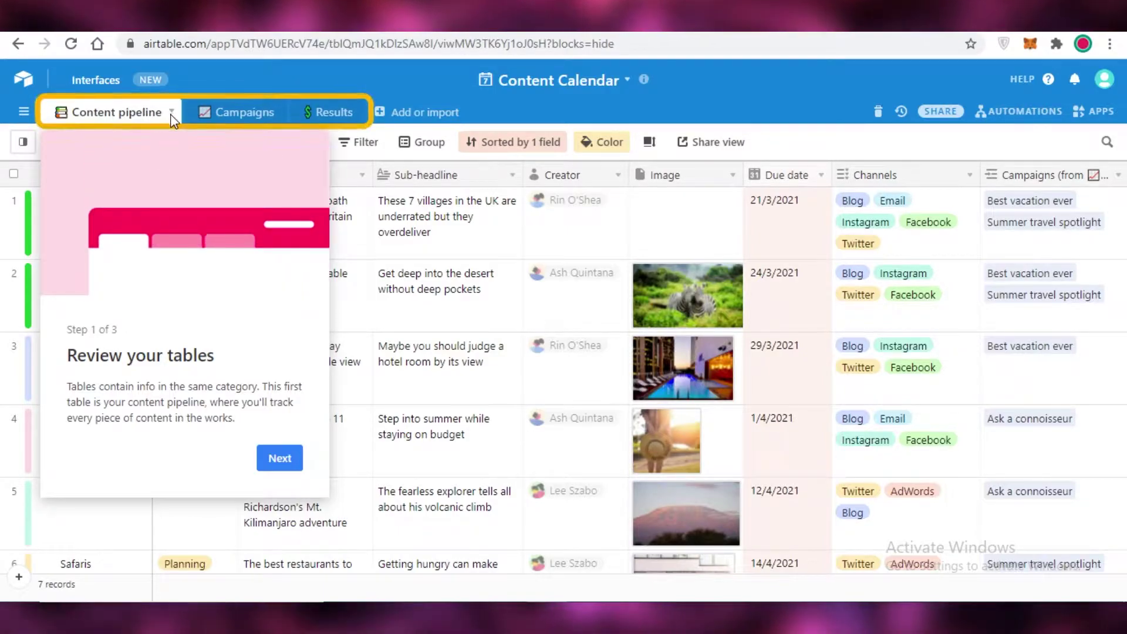
pyautogui.press('Escape')
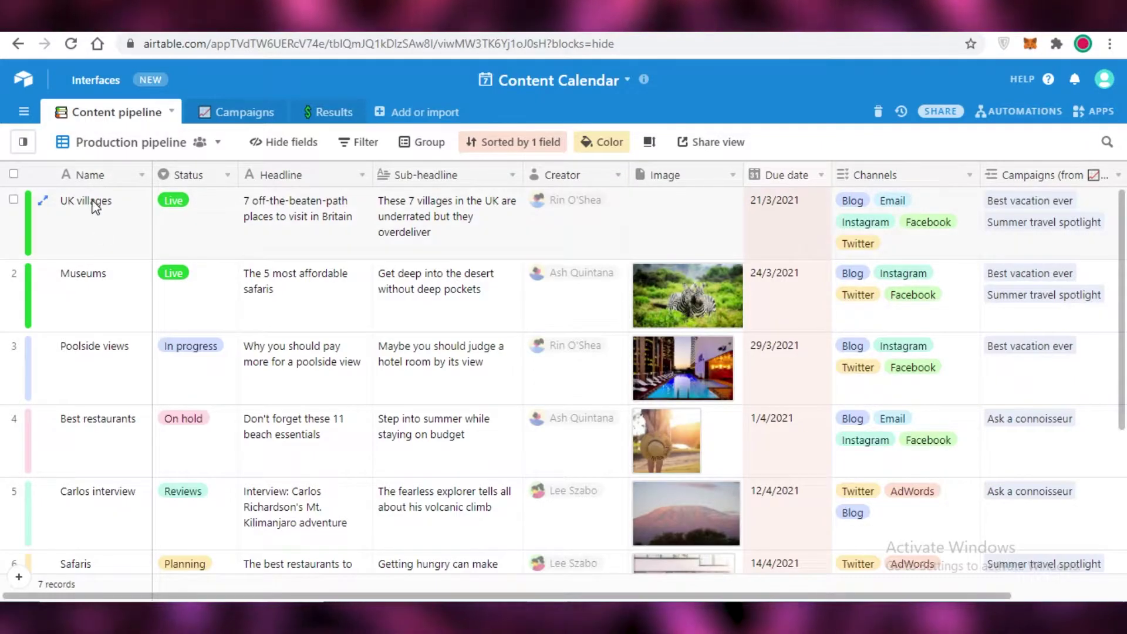
# Examine the Content pipeline table's records and fields, from name and status through due date, channels and campaigns
pyautogui.scroll(-5, 111, 469)
pyautogui.scroll(5, 113, 498)
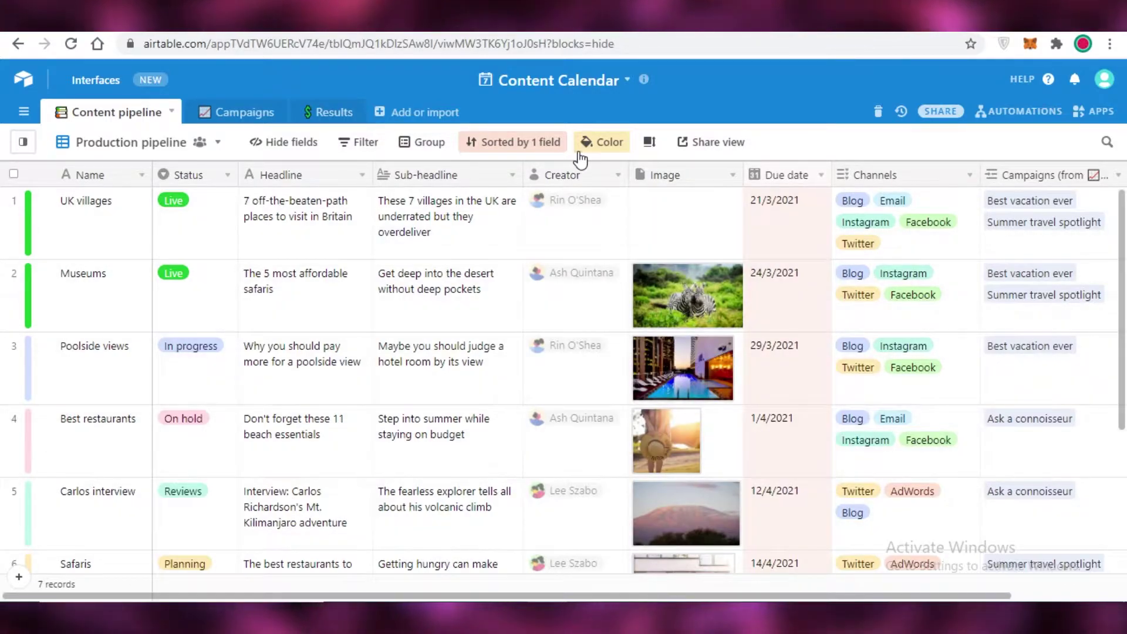
pyautogui.scroll(-5, 551, 411)
pyautogui.scroll(5, 627, 261)
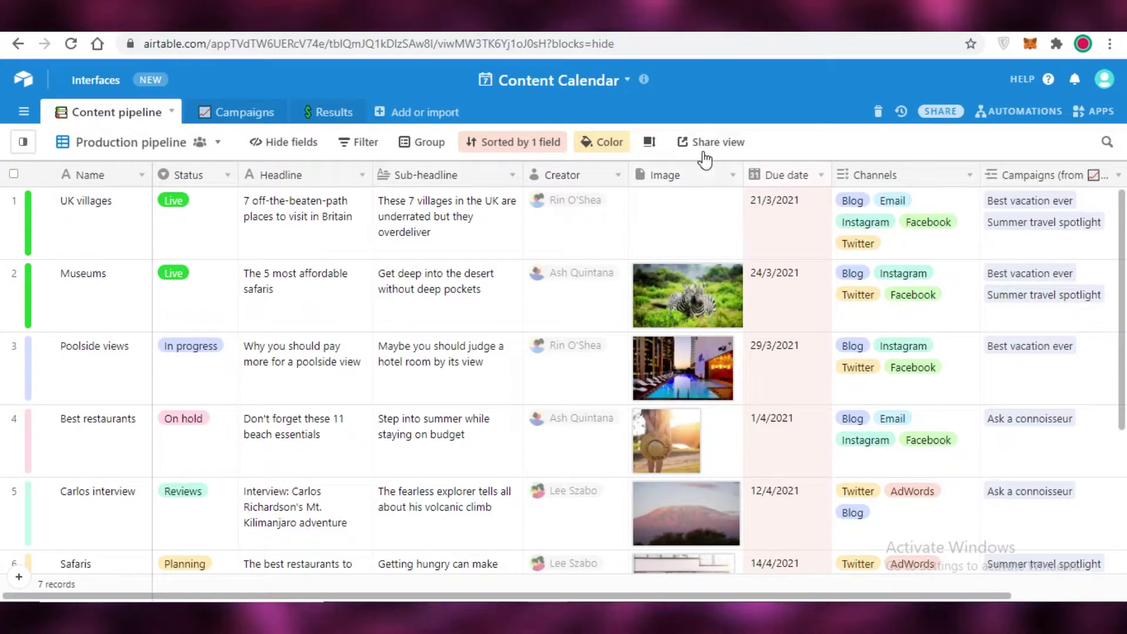
pyautogui.scroll(-3, 678, 327)
pyautogui.scroll(-3, 678, 327)
pyautogui.scroll(6, 734, 247)
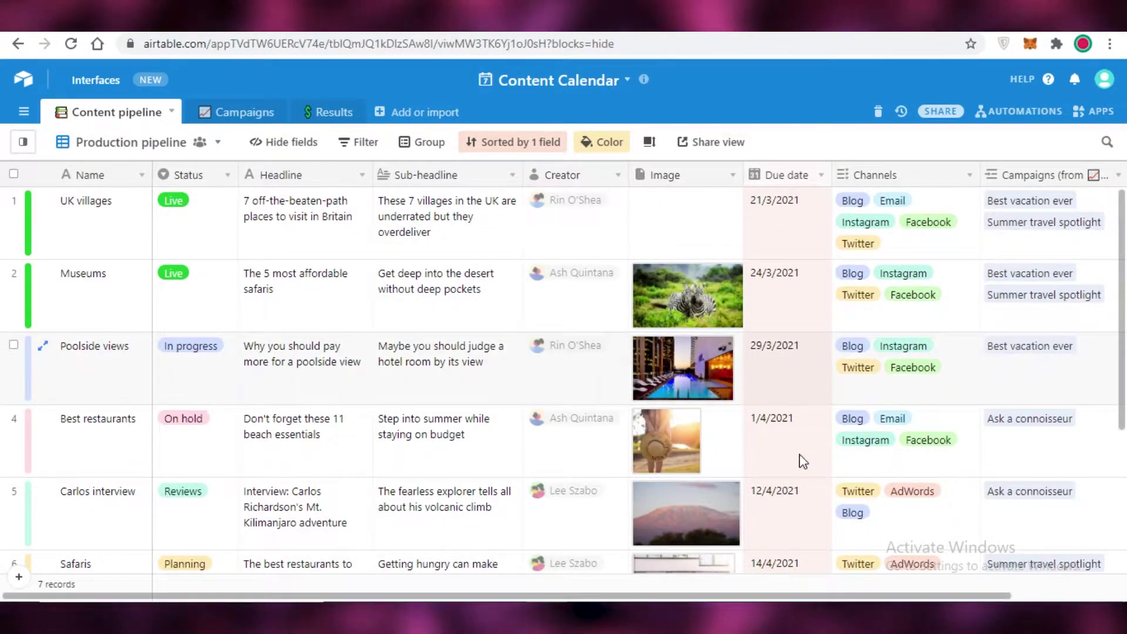
pyautogui.hscroll(2, 868, 581)
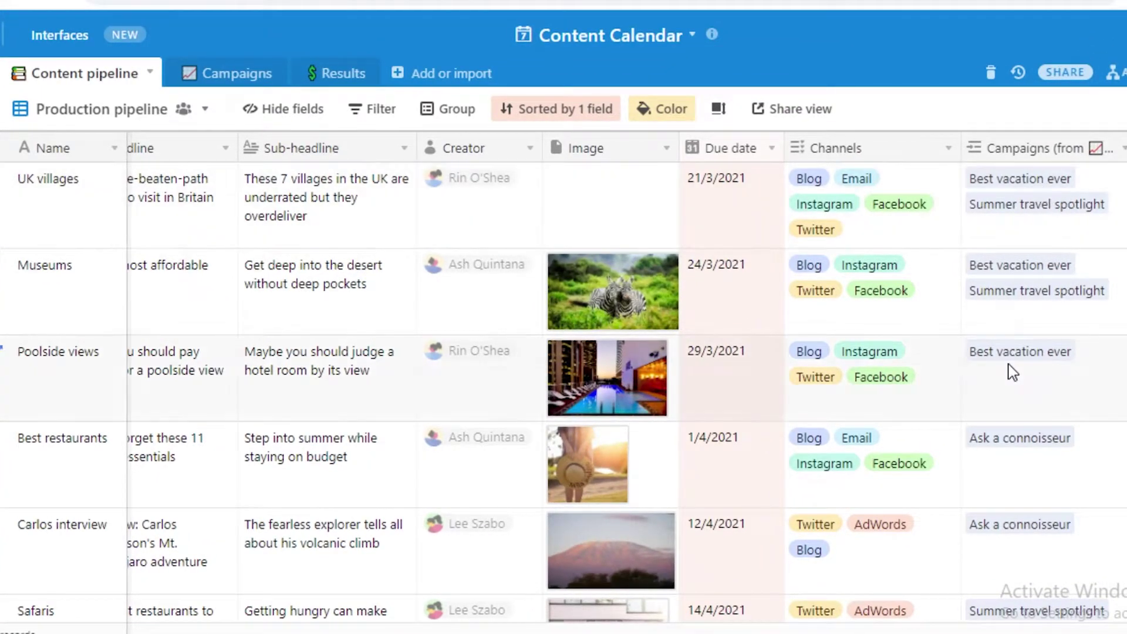
pyautogui.scroll(-3, 1012, 442)
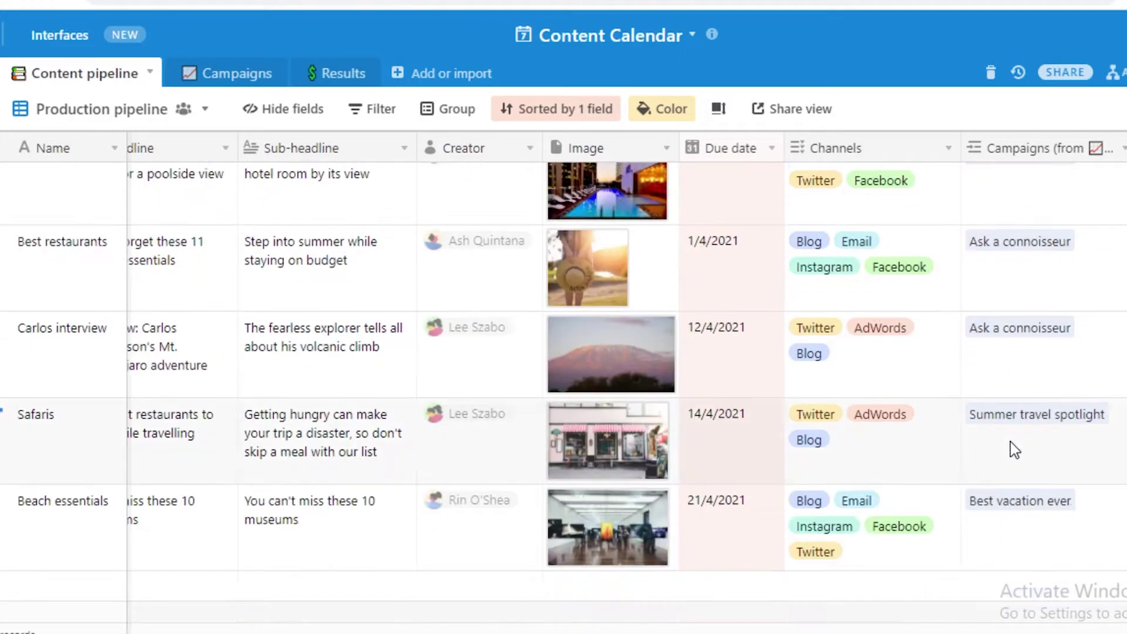
pyautogui.scroll(3, 448, 319)
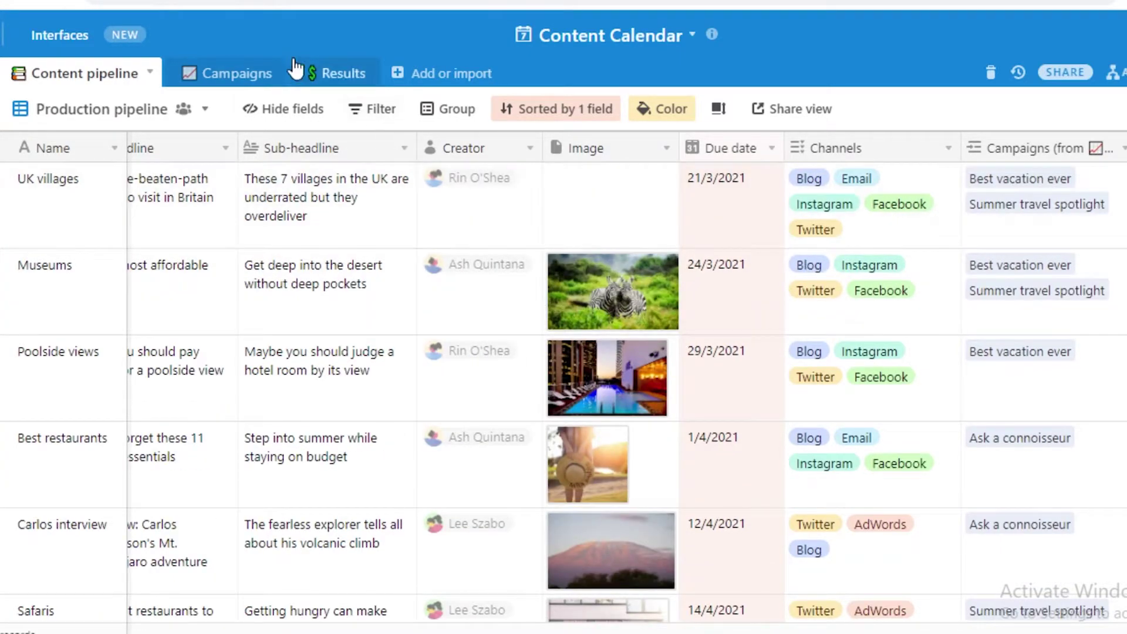
# View the Campaigns table through its campaign assets and related content fields, and the Results table's cards
pyautogui.click(247, 75)
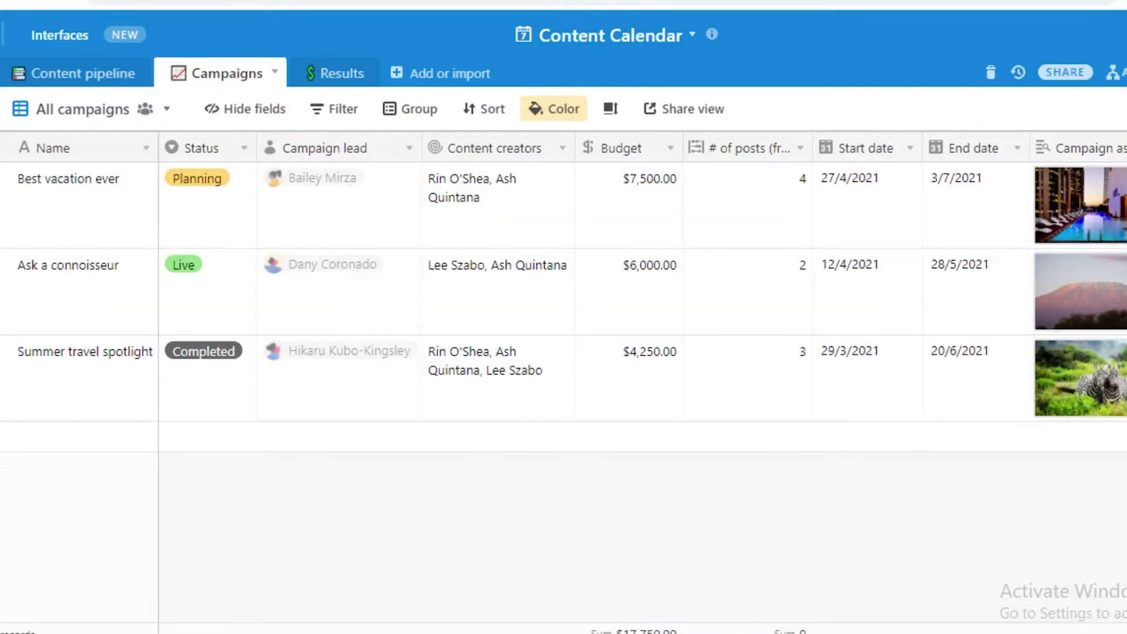
pyautogui.hscroll(4, 495, 204)
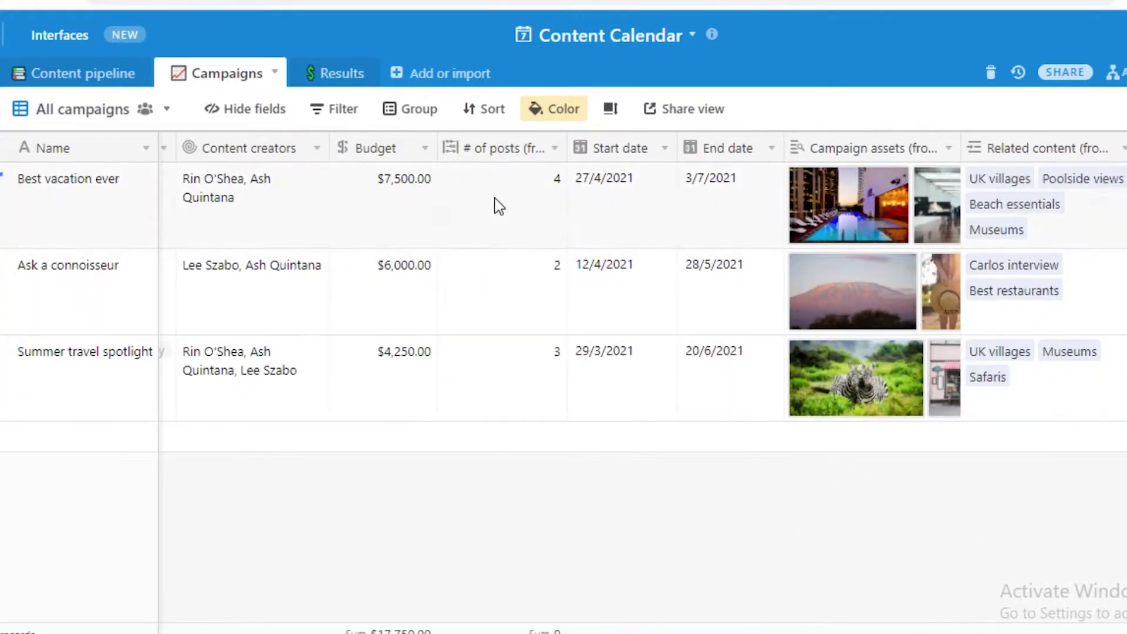
pyautogui.click(346, 75)
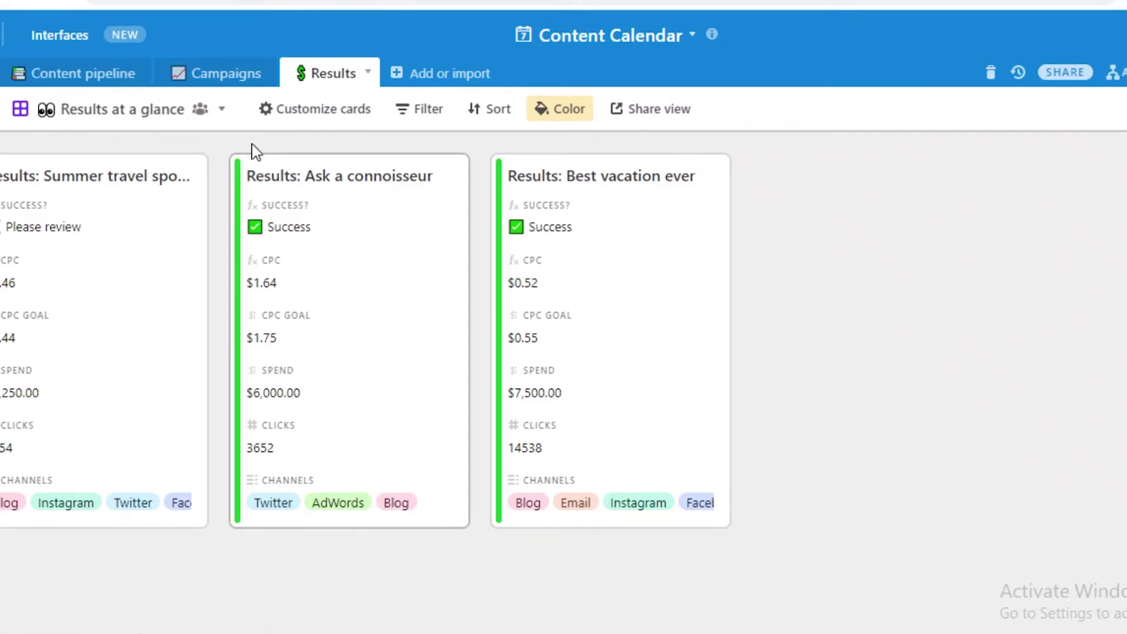
# Return to the bases overview and look through the ITEM 1 and BRAND 2 ITEM 1 workspaces
pyautogui.click(65, 82)
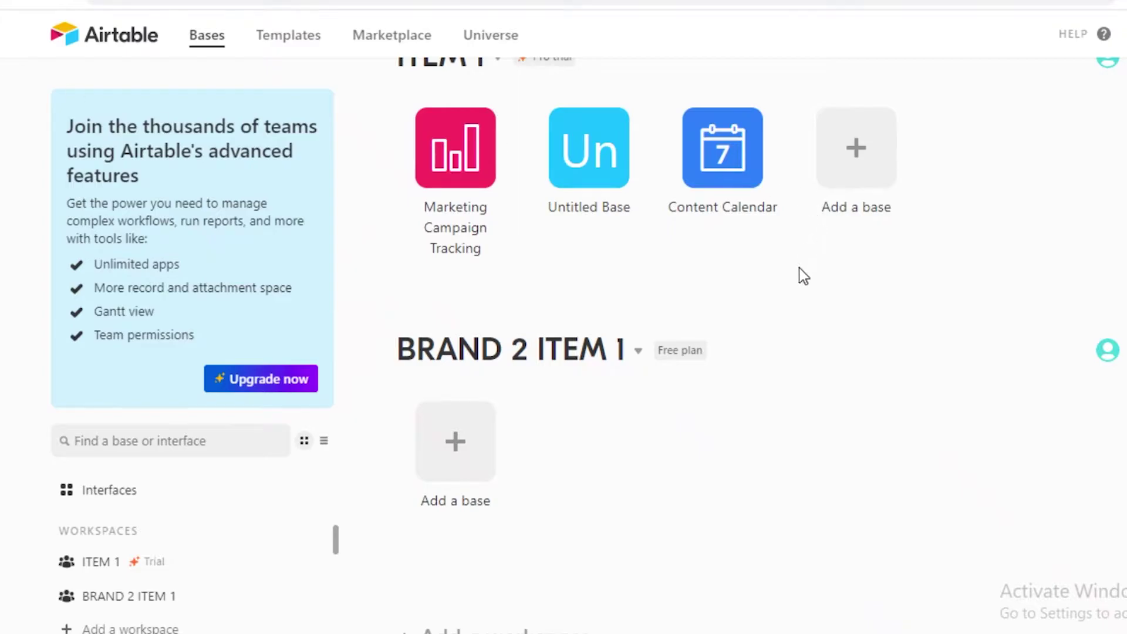
pyautogui.scroll(-2, 460, 334)
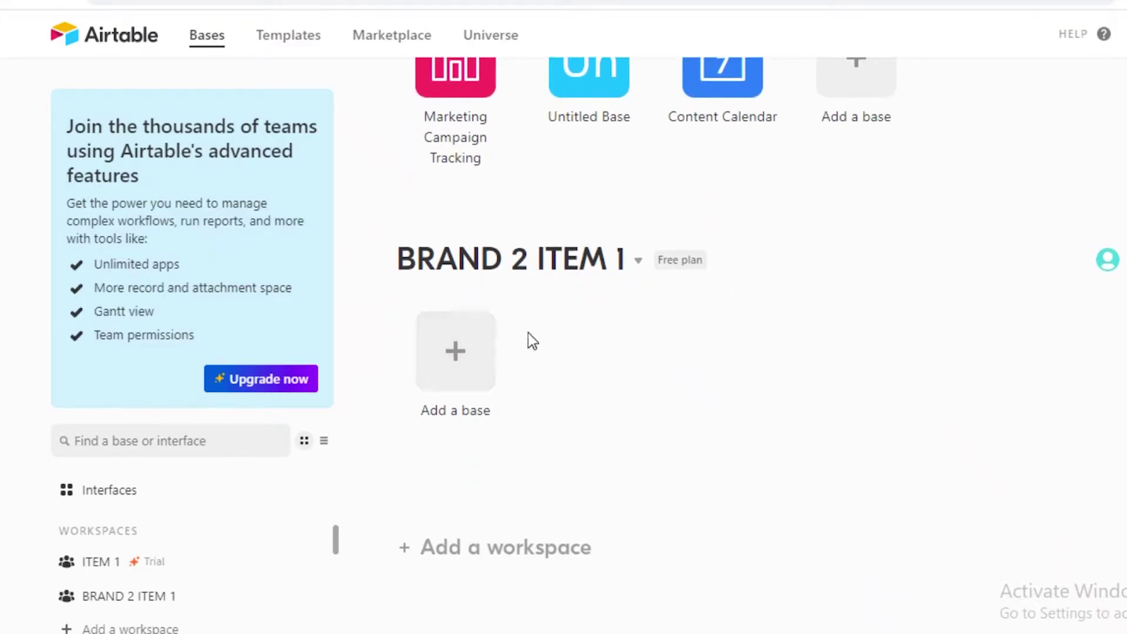
pyautogui.scroll(2, 517, 353)
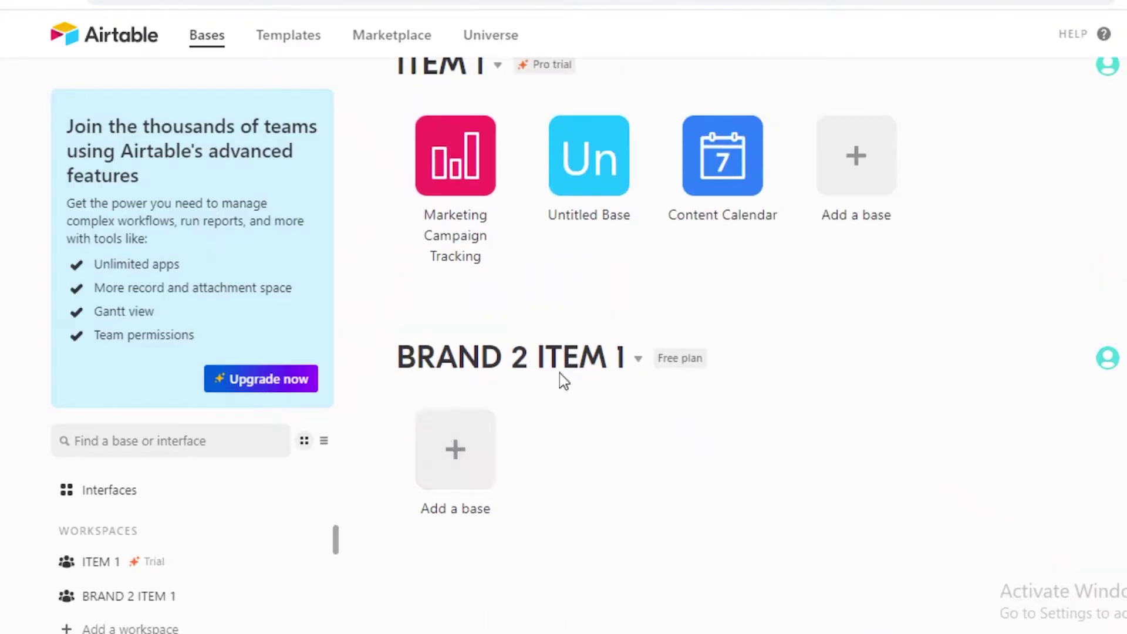
pyautogui.scroll(3, 702, 264)
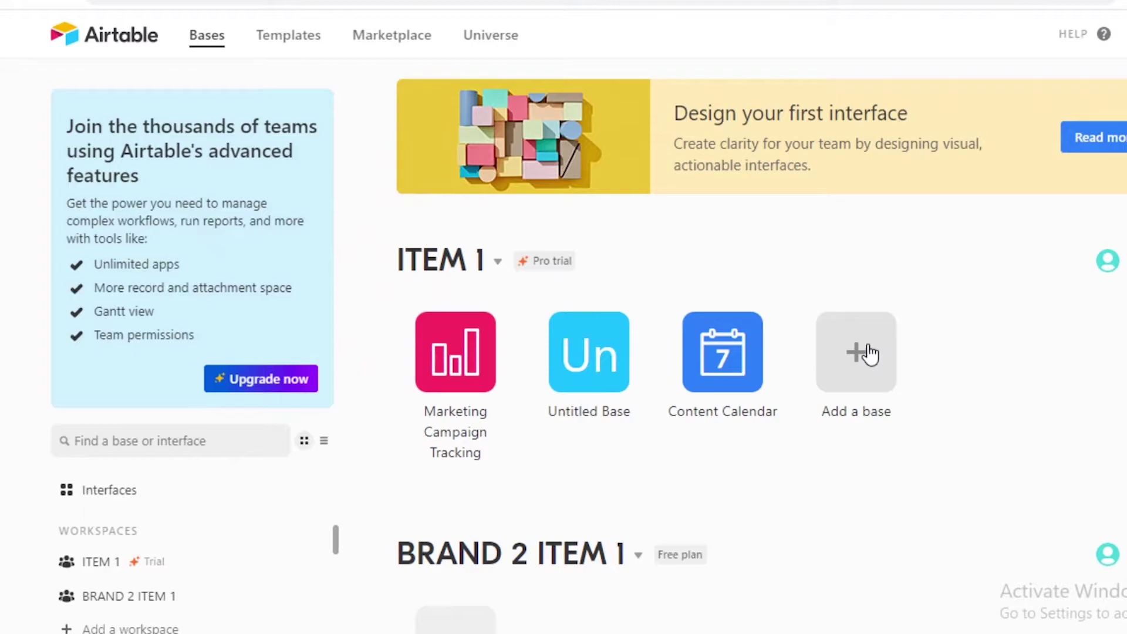
# View the management options of the ITEM 1 workspace and look over both workspaces' bases
pyautogui.click(498, 262)
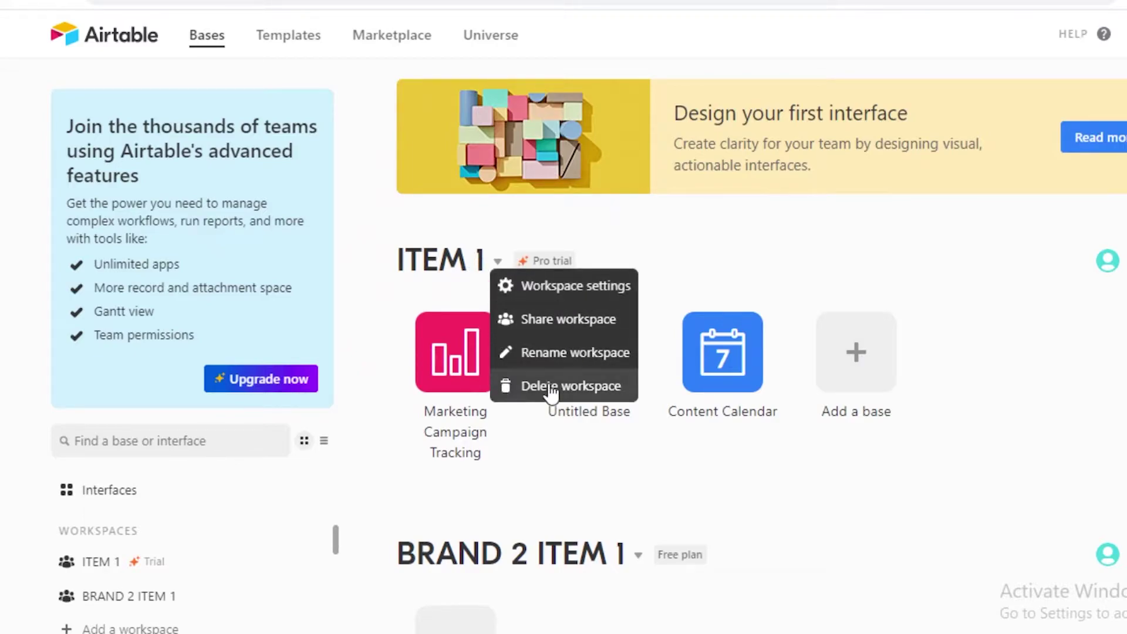
pyautogui.click(558, 290)
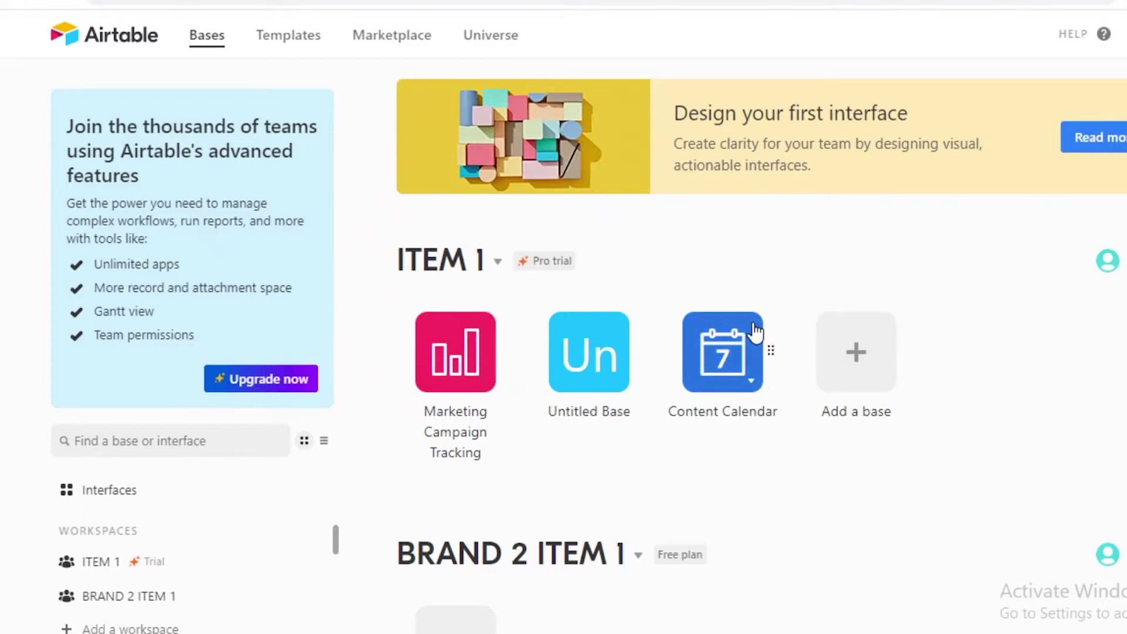
pyautogui.scroll(-5, 541, 488)
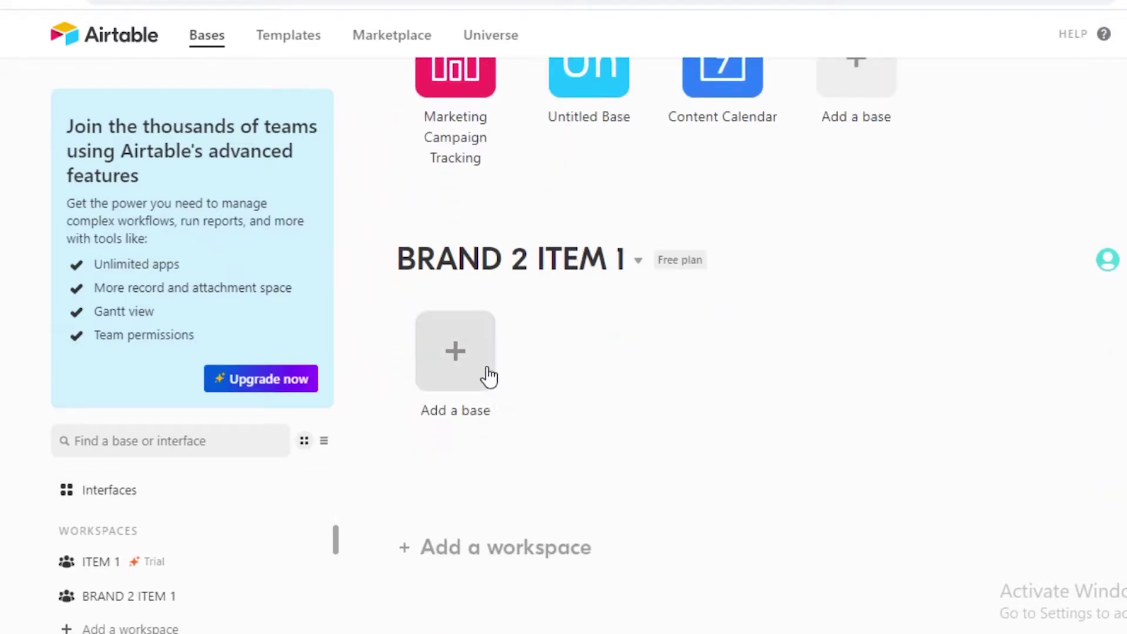
pyautogui.scroll(3, 727, 346)
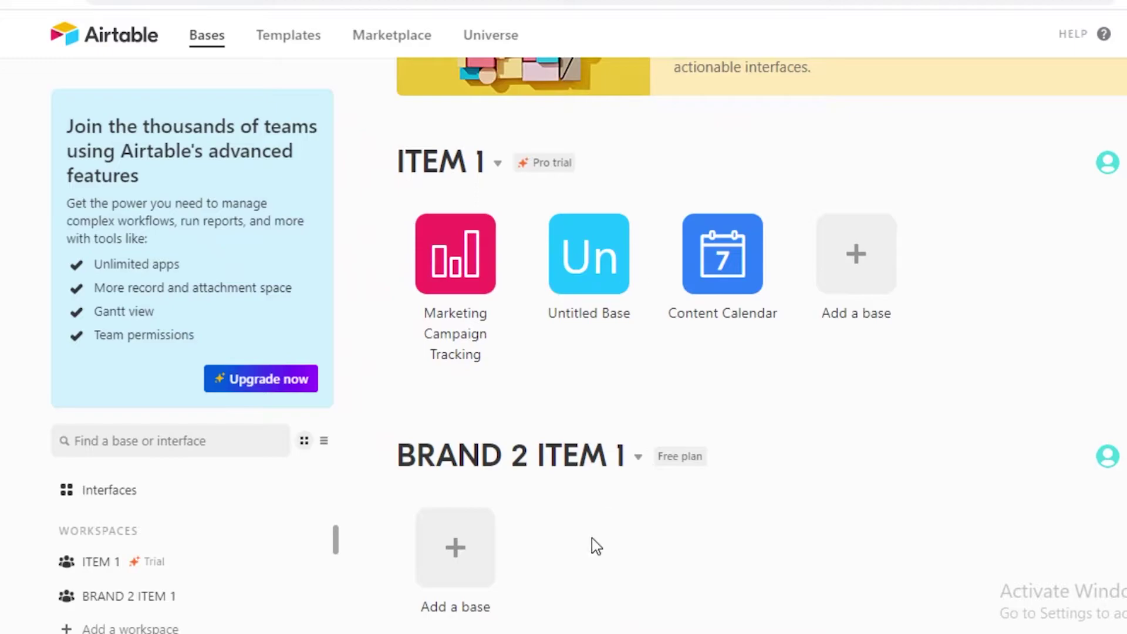
# Rename the BRAND 2 ITEM 1 workspace to CONTENT
pyautogui.click(616, 456)
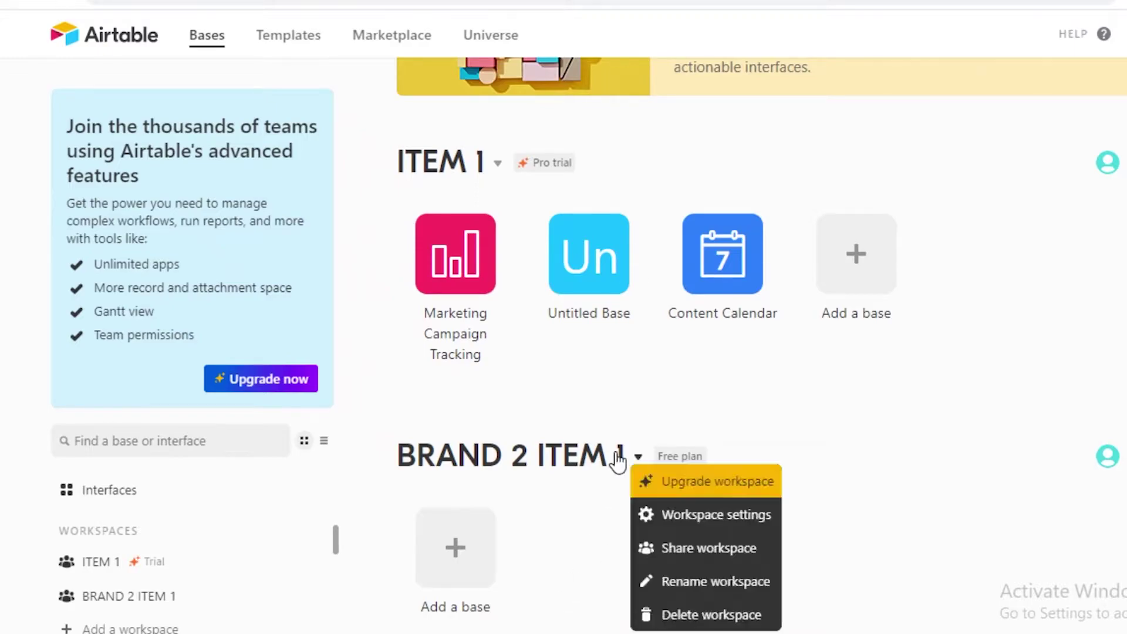
pyautogui.click(645, 583)
pyautogui.press('BackSpace')
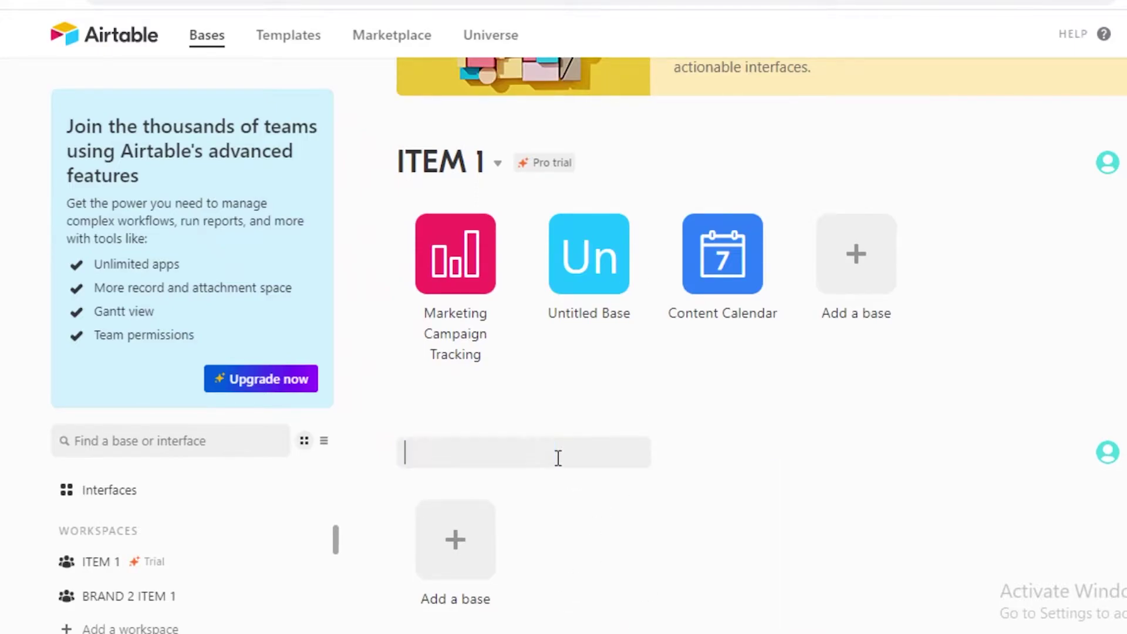
pyautogui.write('CONTENT')
pyautogui.press('Return')
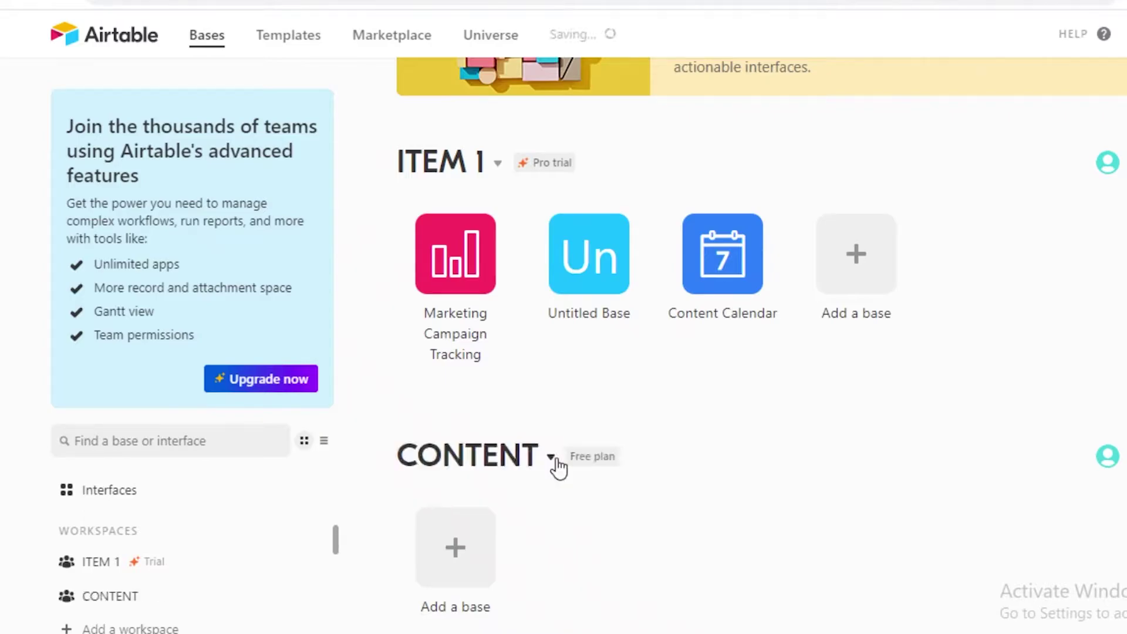
# Delete the ITEM 1 workspace together with its bases
pyautogui.click(468, 165)
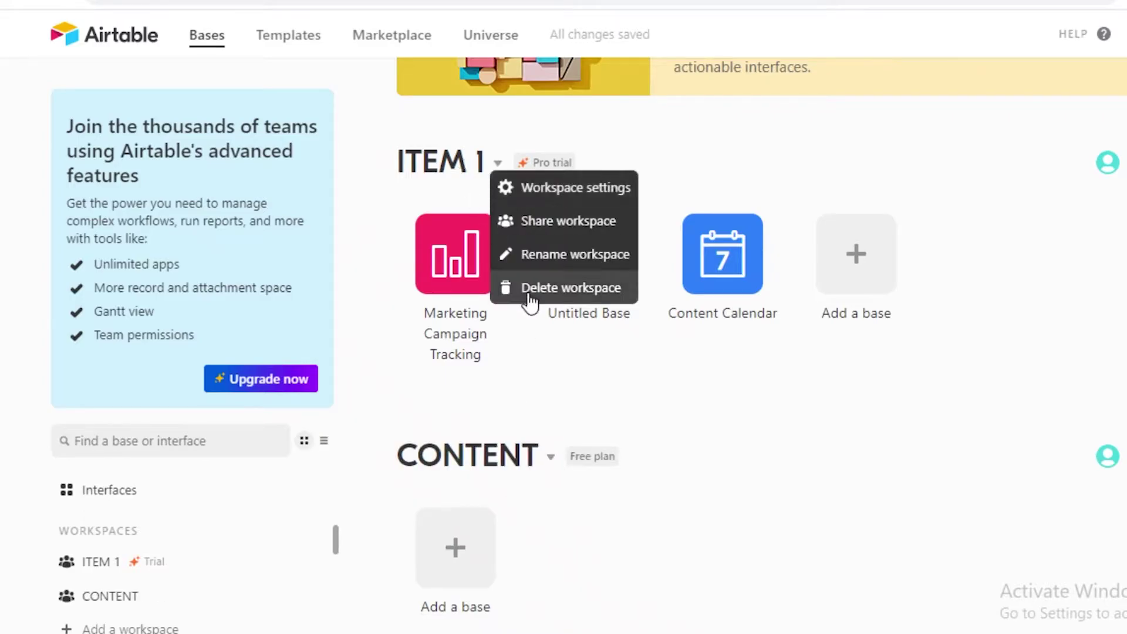
pyautogui.click(499, 286)
pyautogui.click(563, 329)
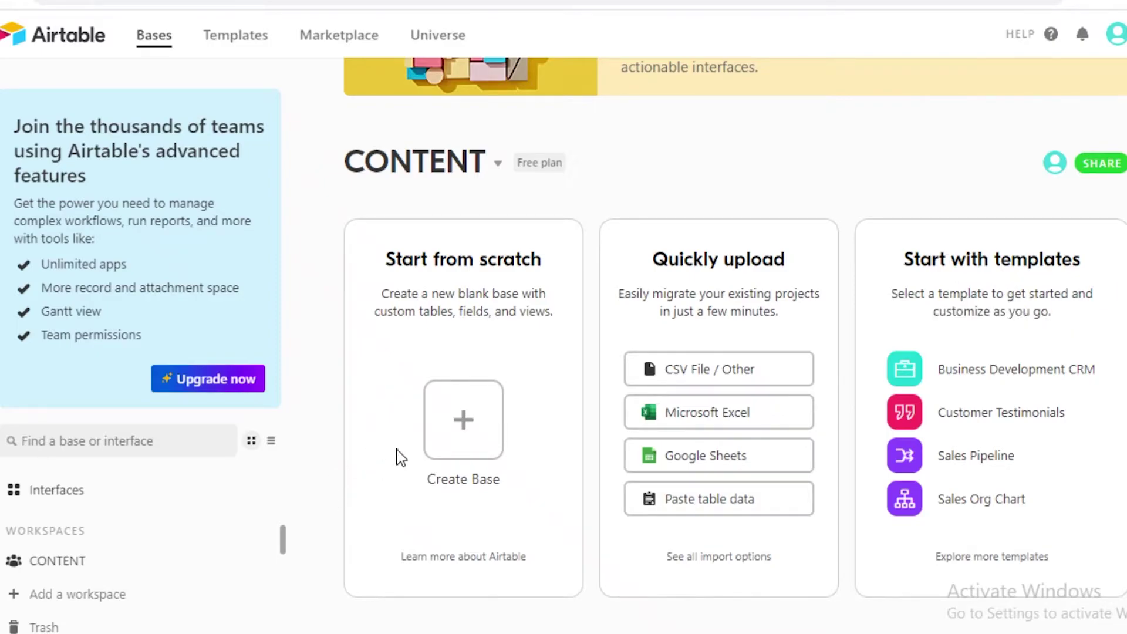
# Create a blank base from scratch in the CONTENT workspace and name it CONTENT CALENDER
pyautogui.click(441, 421)
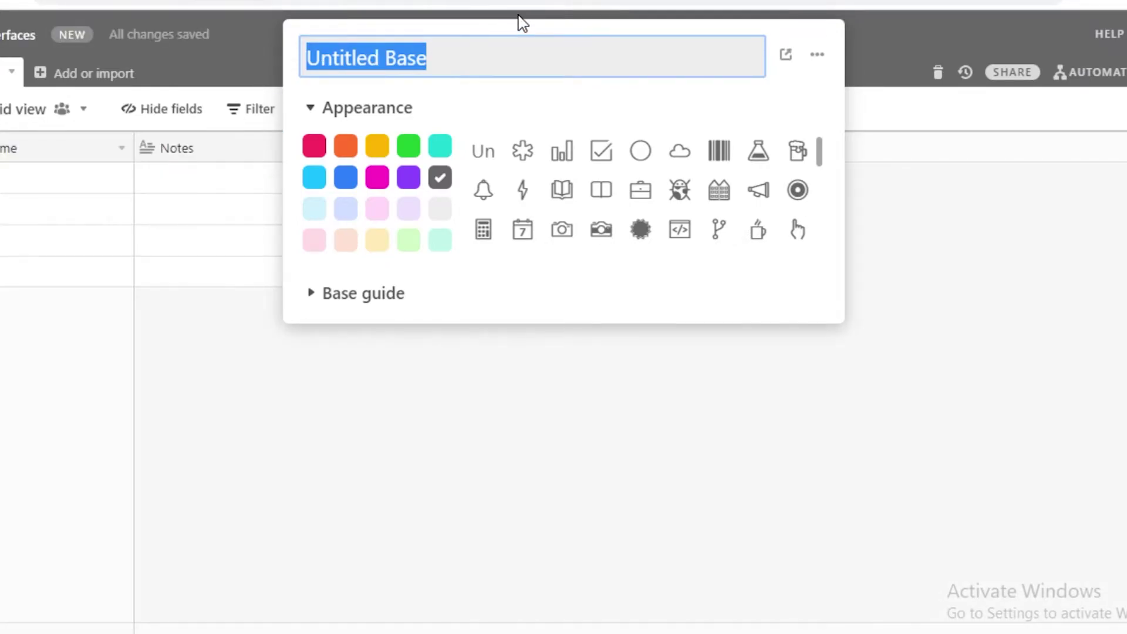
pyautogui.write('CONTENT ')
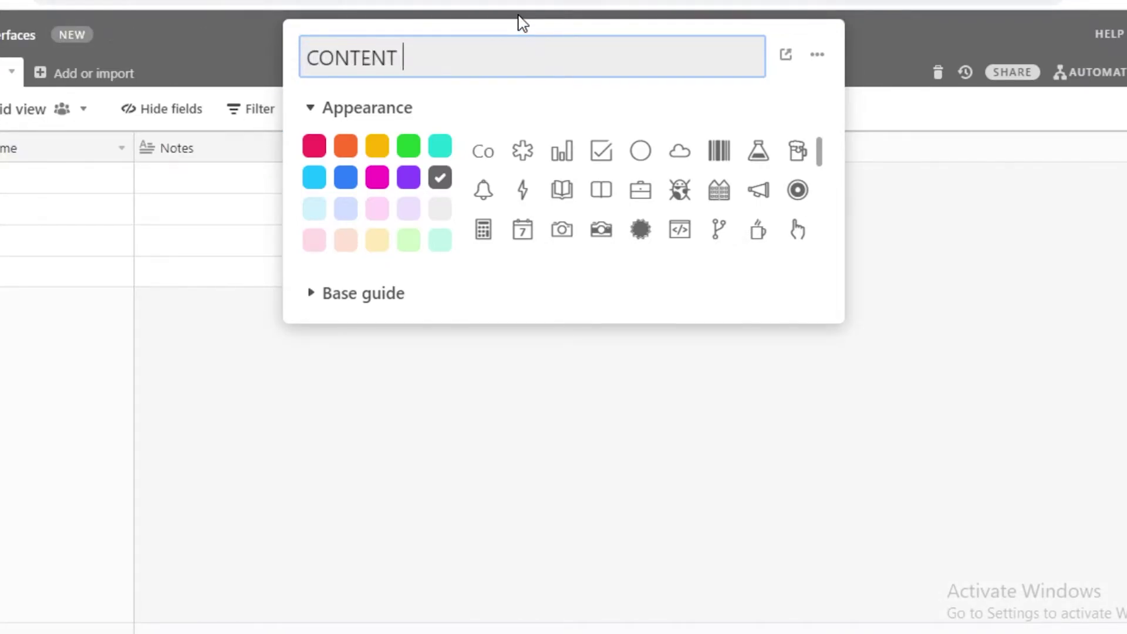
pyautogui.write('CALENDER')
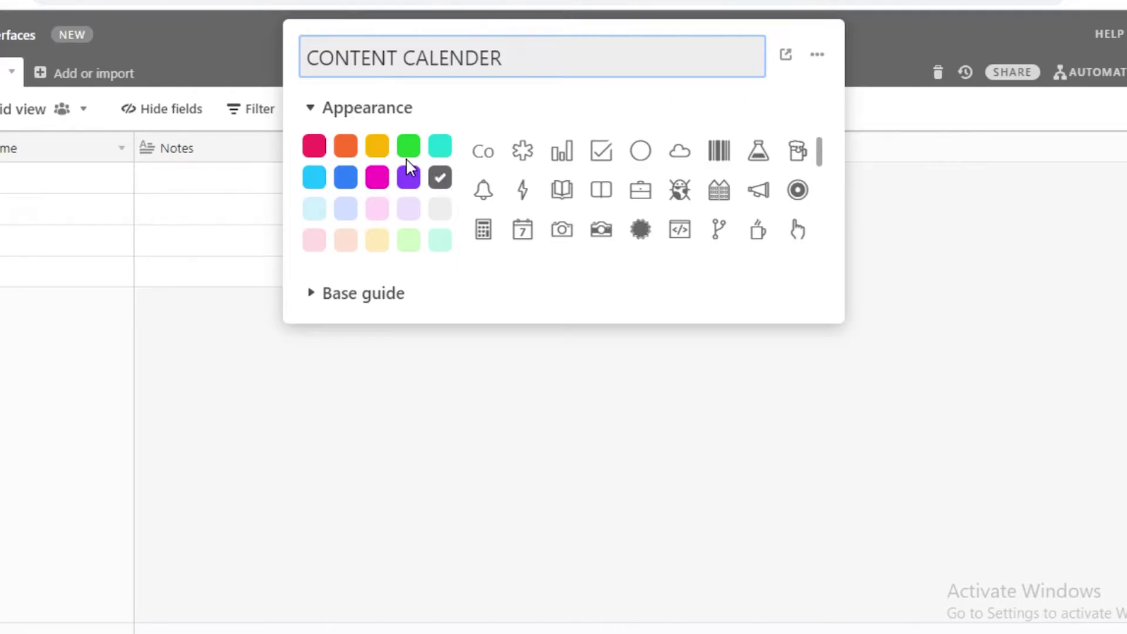
# Set the base's appearance to the orange color with the calendar icon
pyautogui.click(378, 179)
pyautogui.click(345, 178)
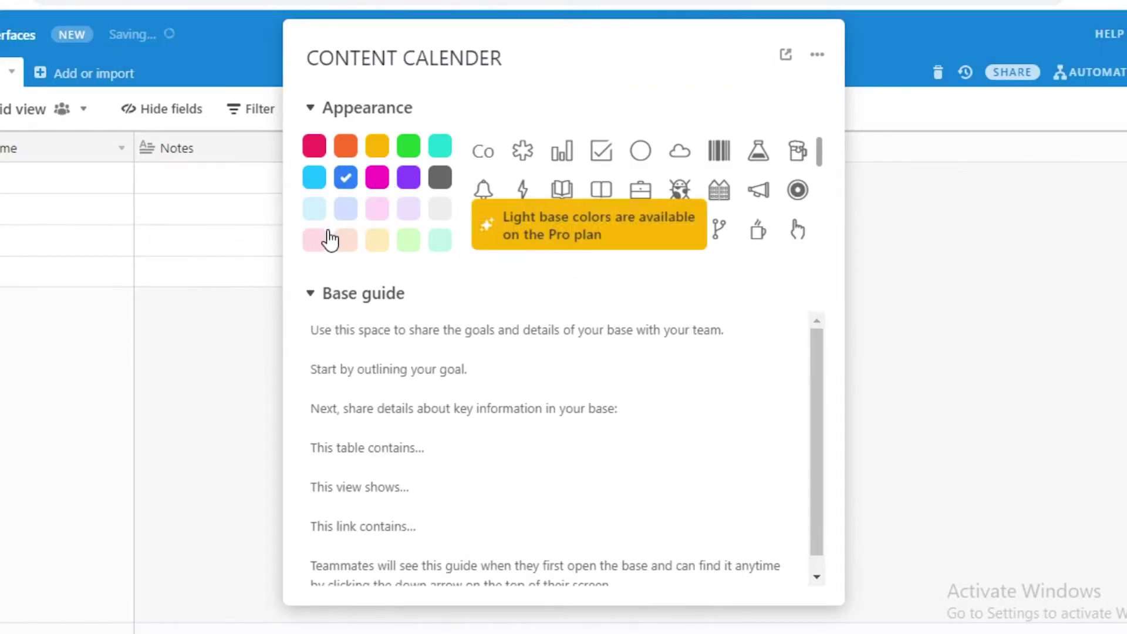
pyautogui.click(331, 238)
pyautogui.click(308, 183)
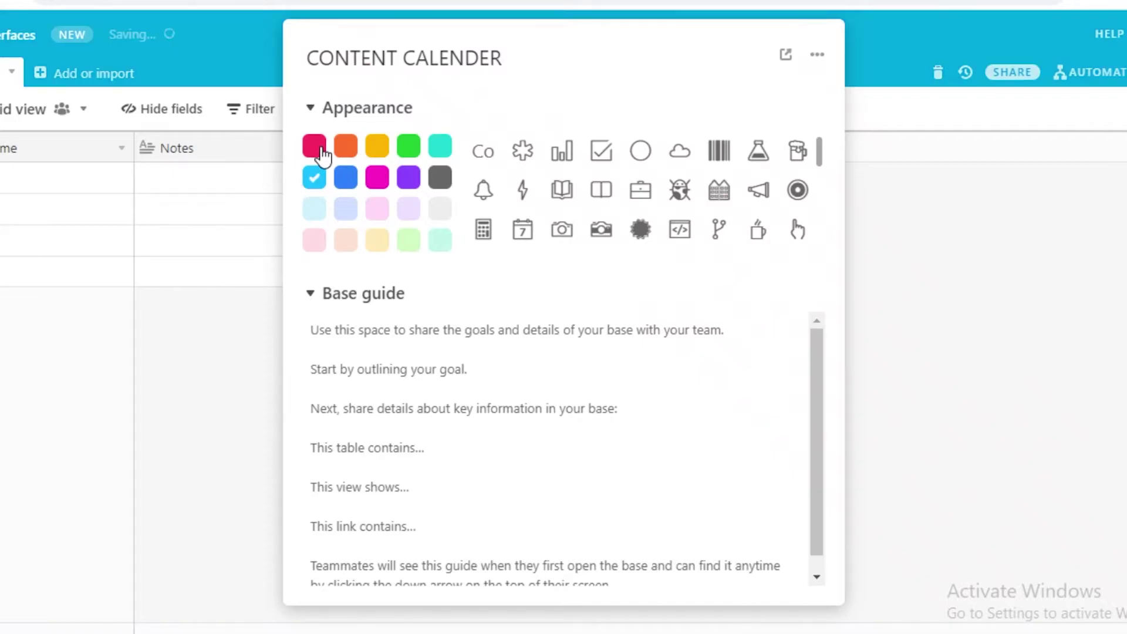
pyautogui.click(316, 148)
pyautogui.click(345, 146)
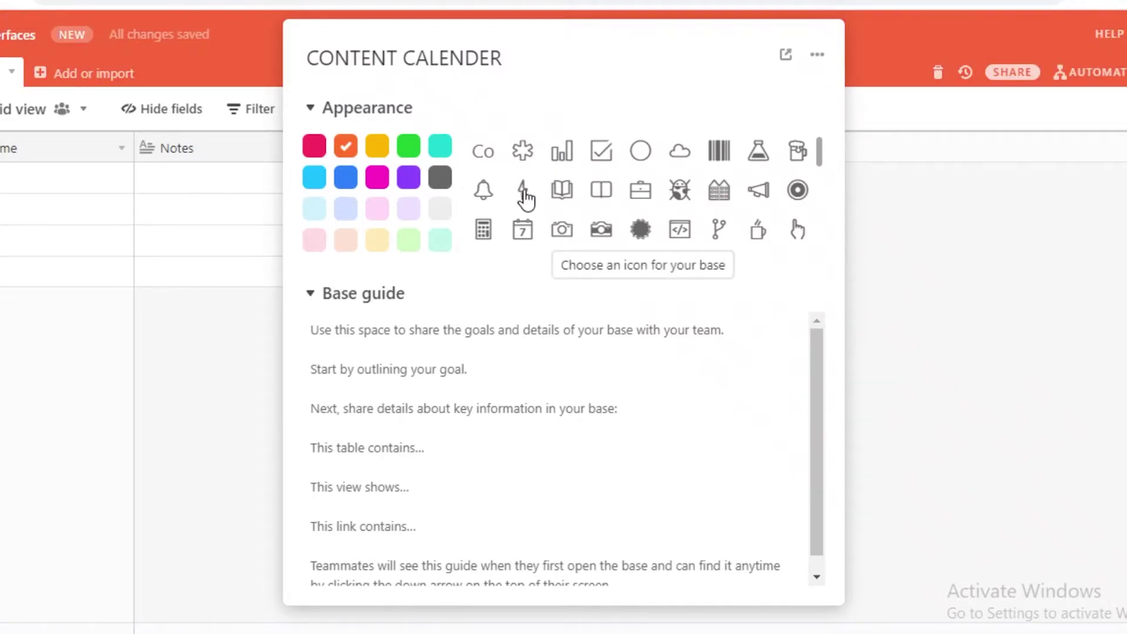
pyautogui.click(522, 229)
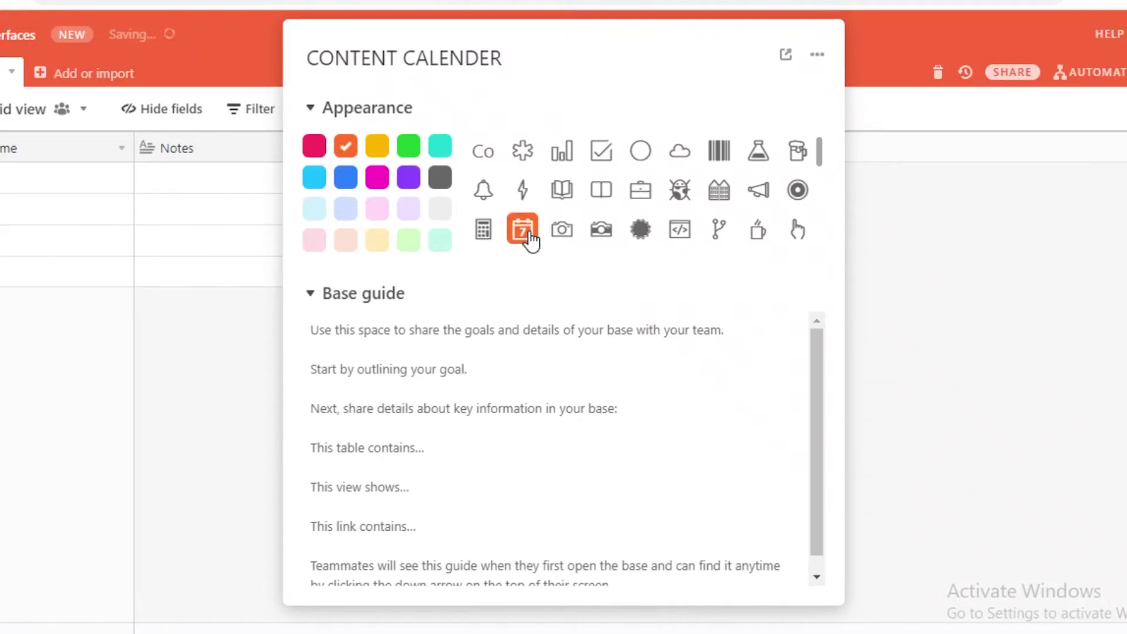
# Clear the placeholder text from the base guide and close the base's settings
pyautogui.click(394, 317)
pyautogui.press('BackSpace')
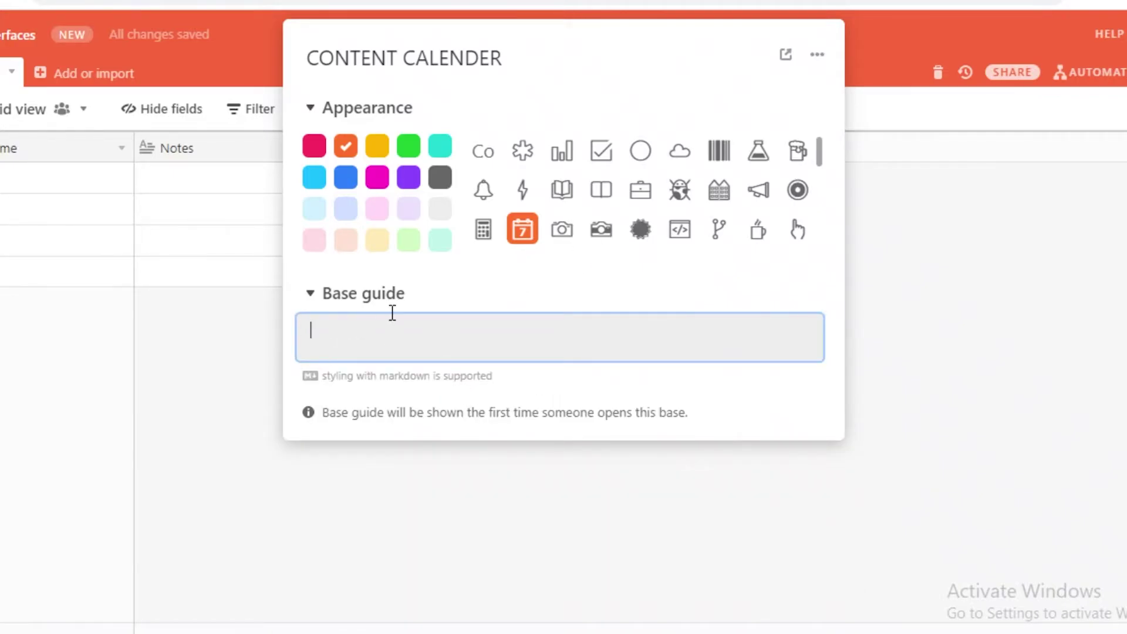
pyautogui.click(1054, 345)
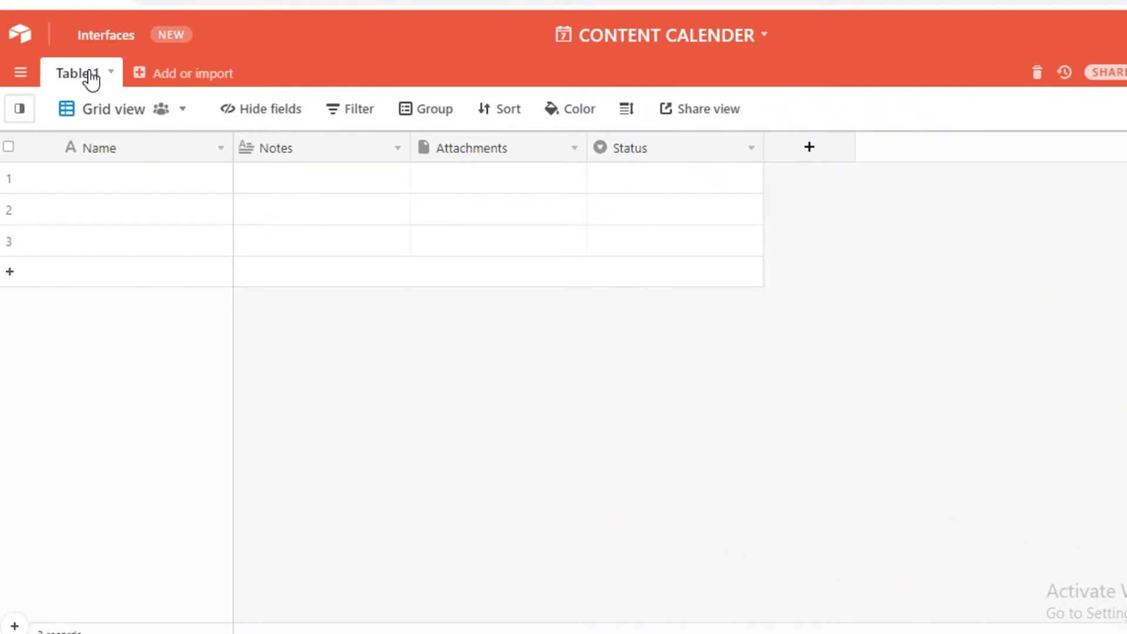
pyautogui.click(112, 119)
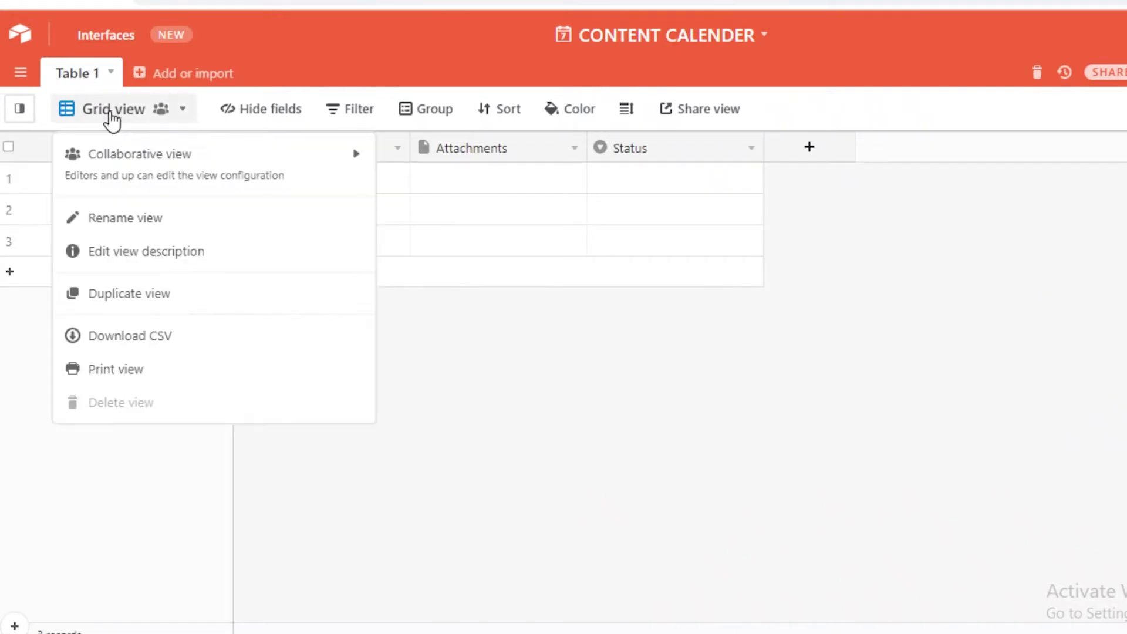
pyautogui.click(101, 174)
pyautogui.click(105, 176)
pyautogui.click(107, 151)
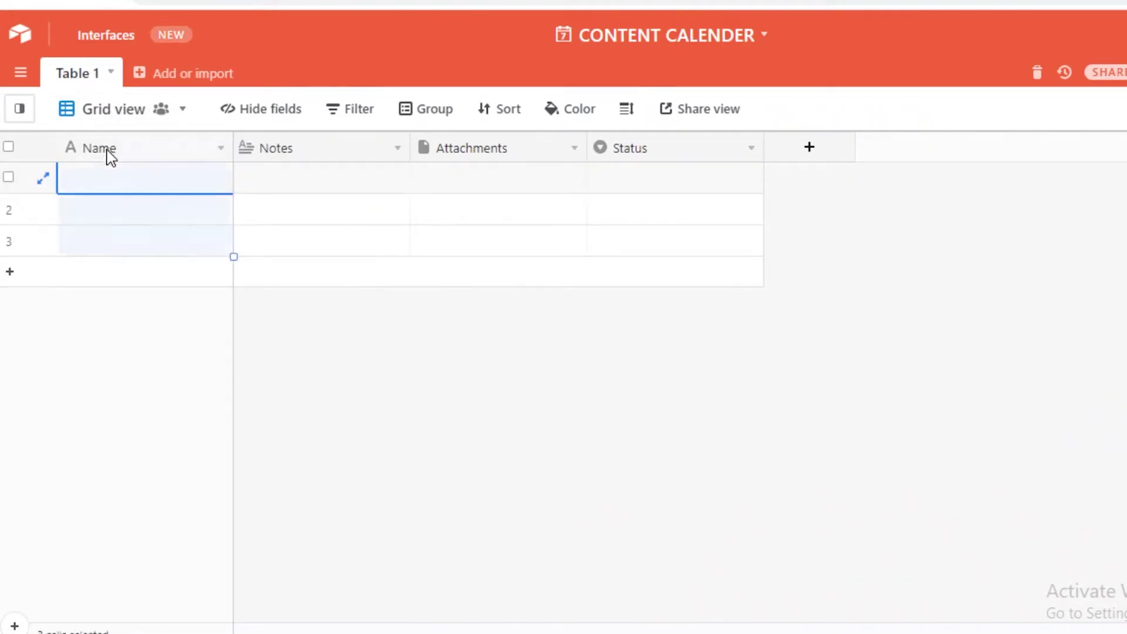
# Delete the Status, Attachments and Notes fields from Table 1, keeping only the Name field
pyautogui.click(748, 152)
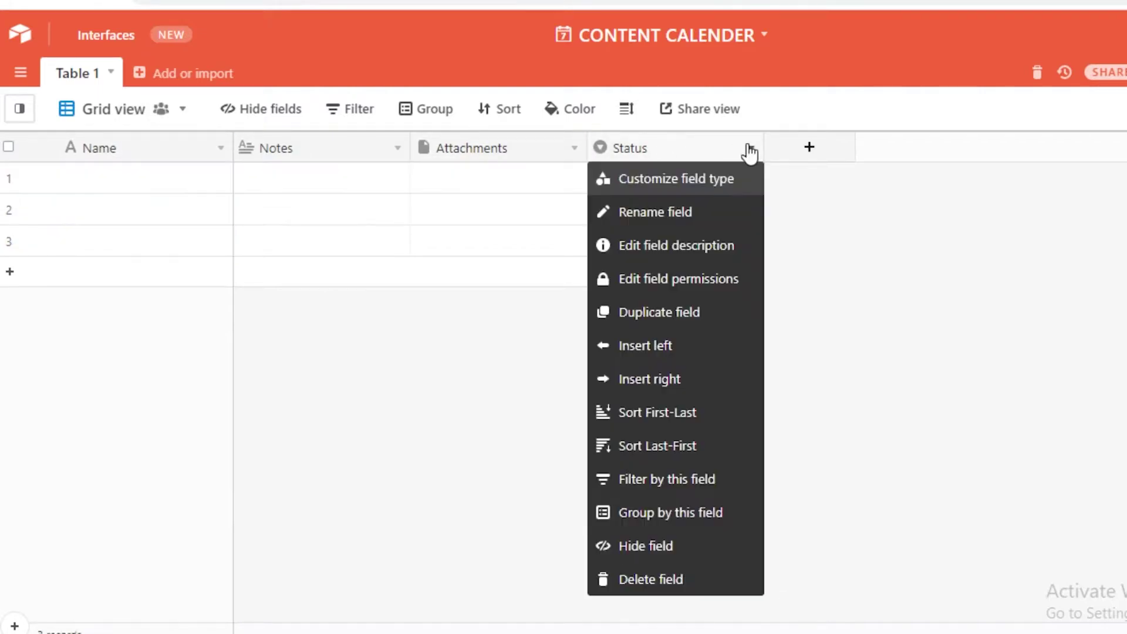
pyautogui.click(614, 579)
pyautogui.click(501, 156)
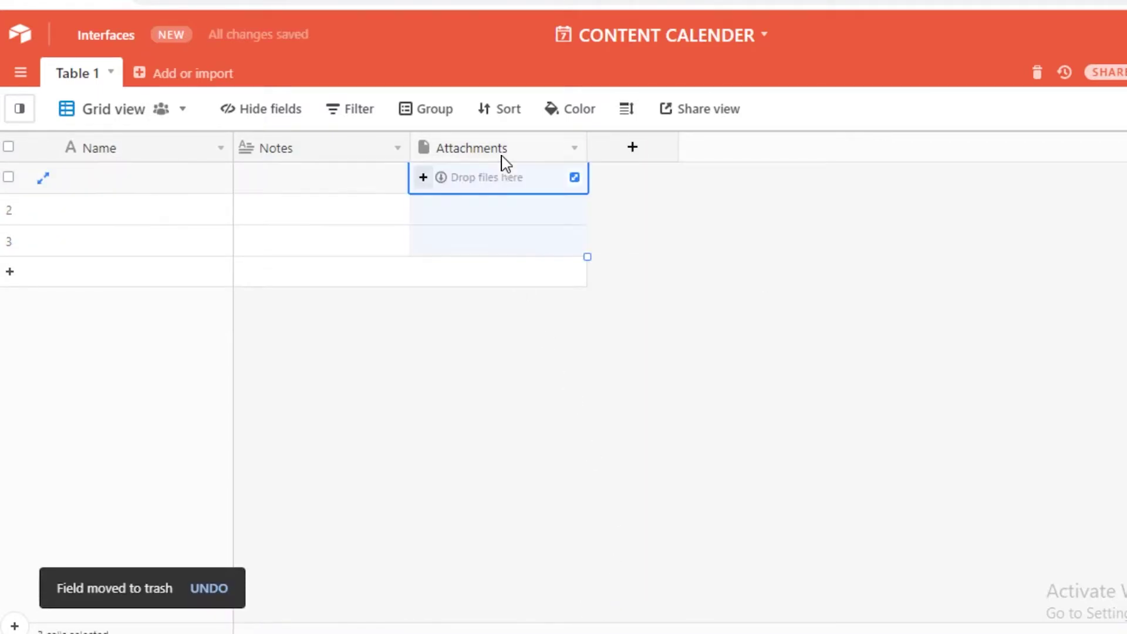
pyautogui.click(575, 149)
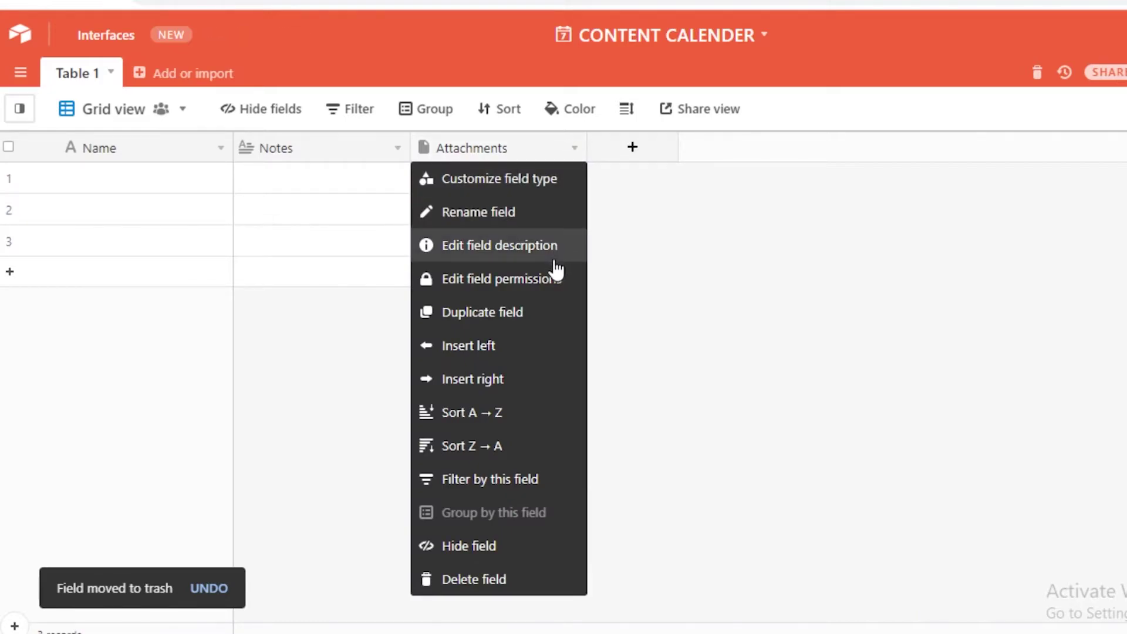
pyautogui.click(512, 578)
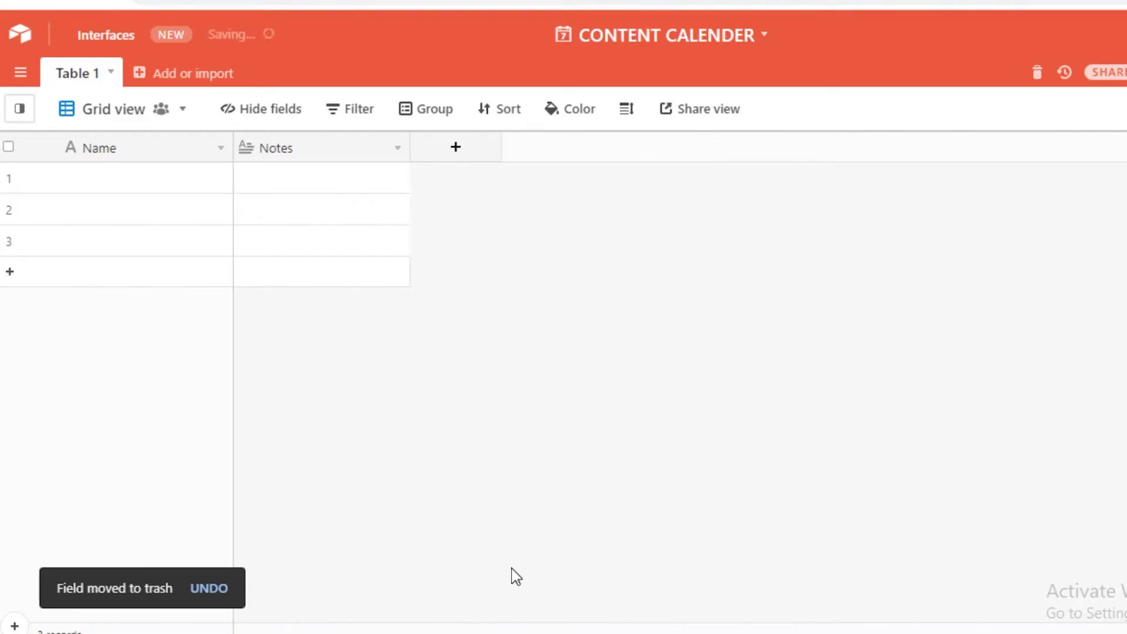
pyautogui.click(357, 153)
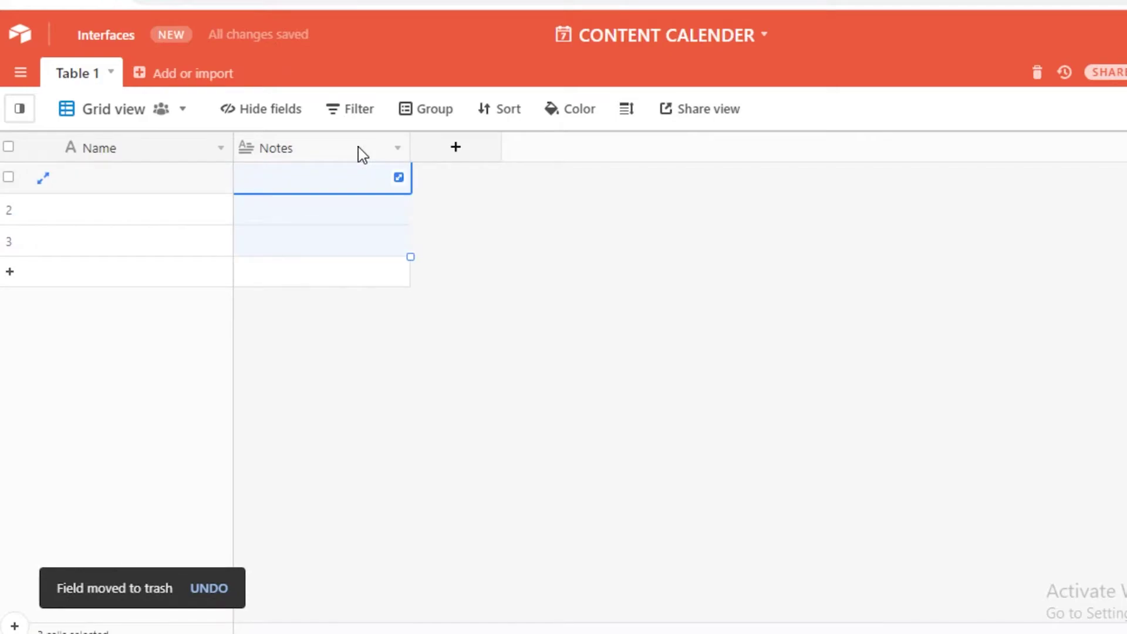
pyautogui.click(397, 148)
pyautogui.click(322, 578)
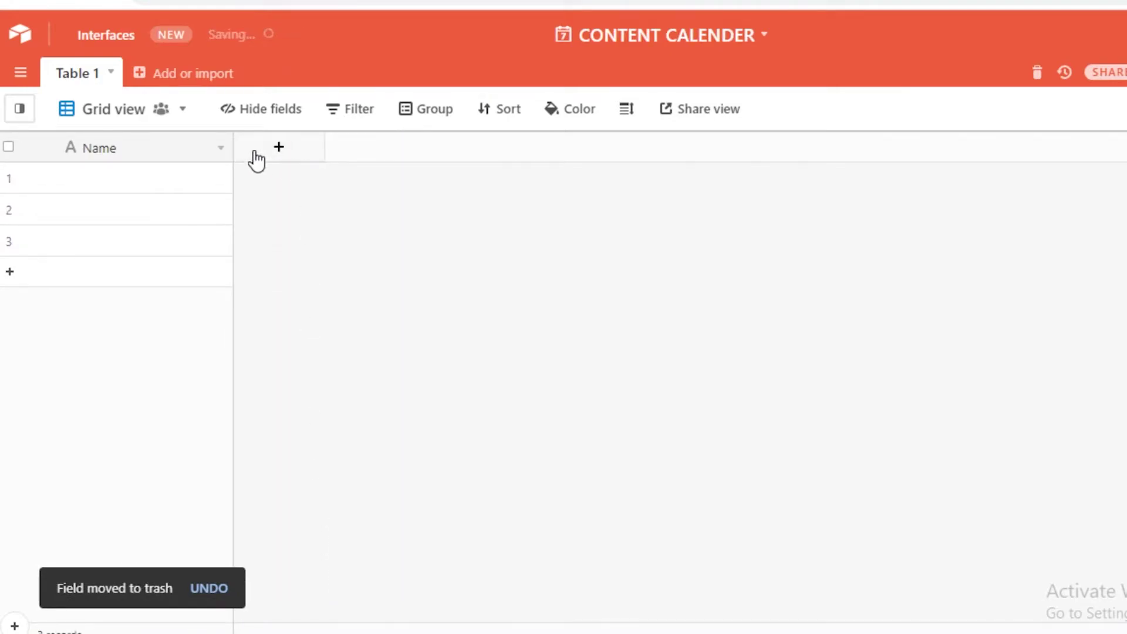
# Add a single line text field named VIDEO NAME beside the Name field
pyautogui.click(283, 154)
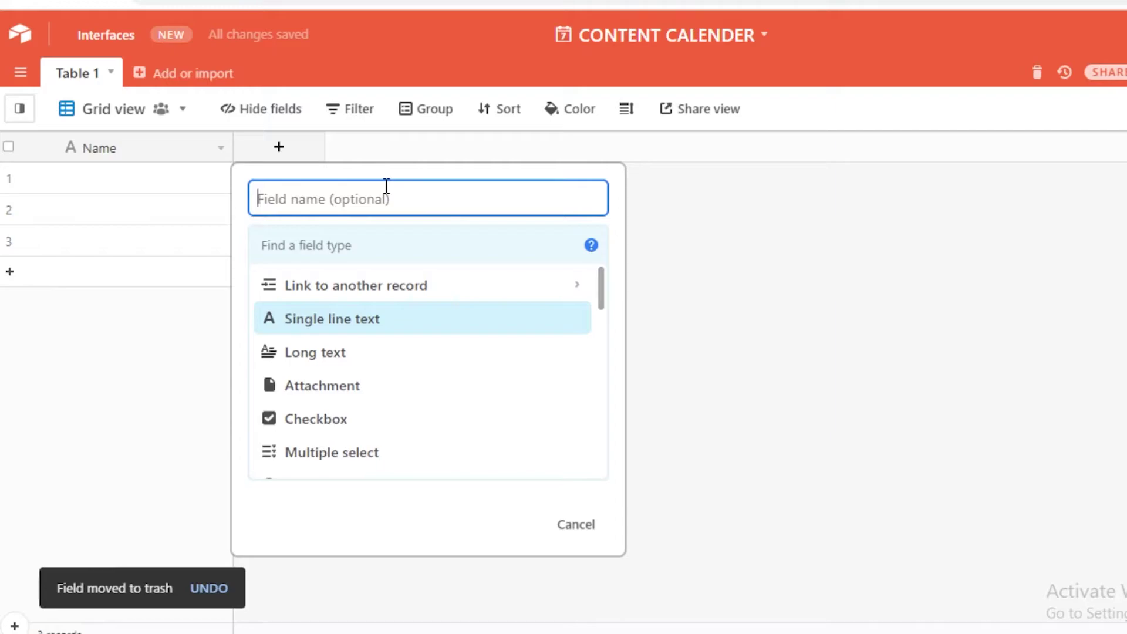
pyautogui.write('C')
pyautogui.press('BackSpace')
pyautogui.write('YOUTUB')
pyautogui.press('BackSpace')
pyautogui.press('BackSpace')
pyautogui.press('BackSpace')
pyautogui.press('BackSpace')
pyautogui.press('BackSpace')
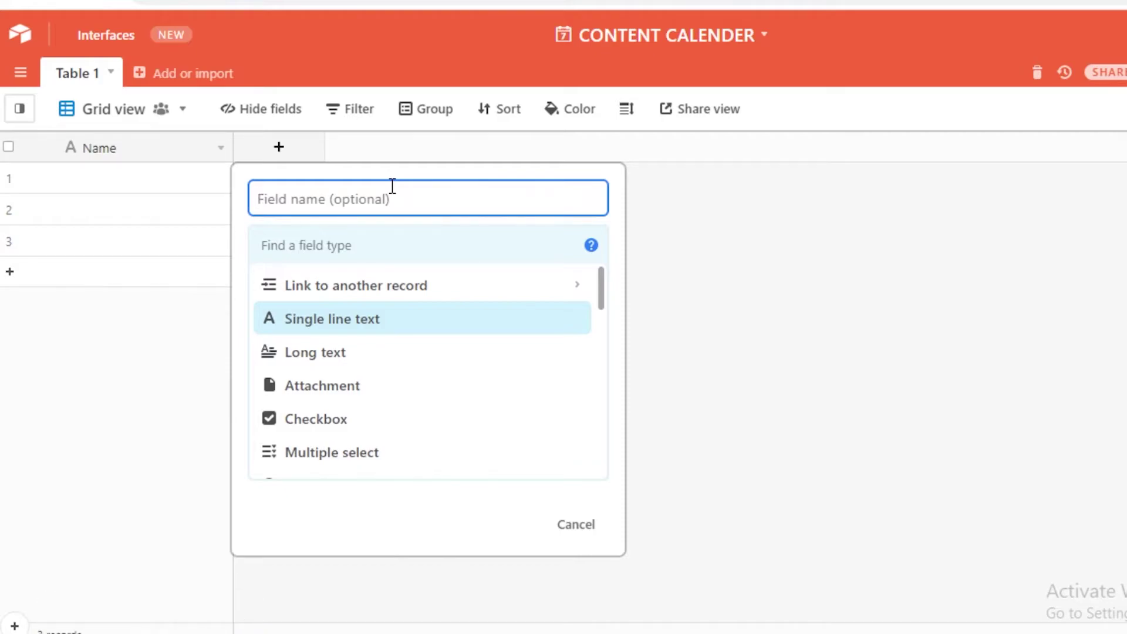
pyautogui.write('VIDEO')
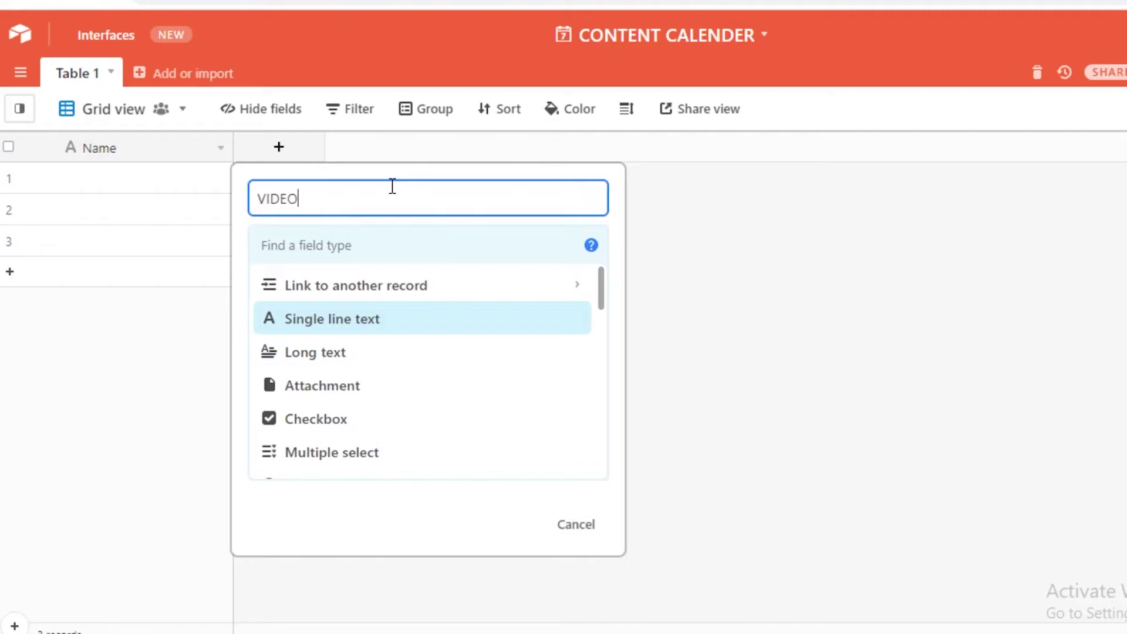
pyautogui.write(' NAME')
pyautogui.press('Return')
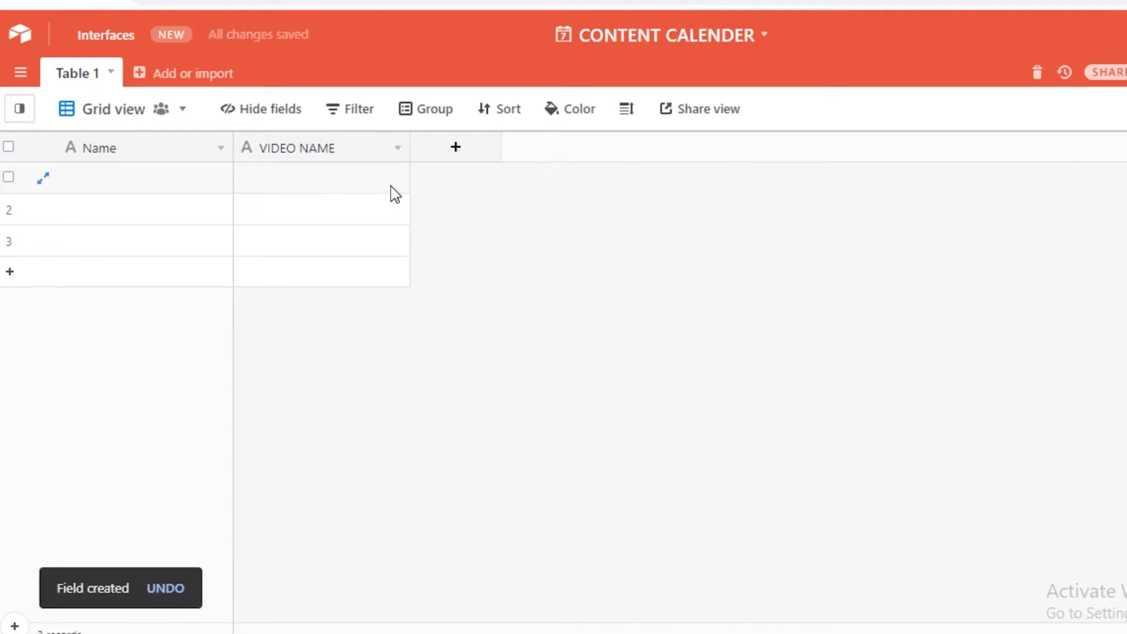
# Rename the primary Name field to VIDEO NAME
pyautogui.click(219, 148)
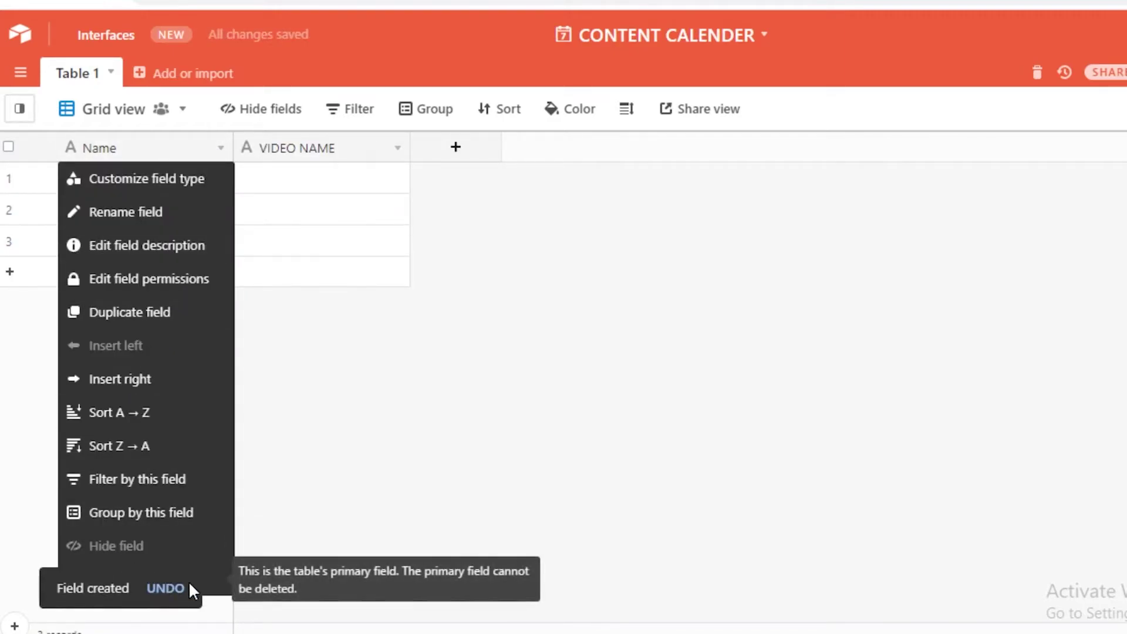
pyautogui.click(125, 212)
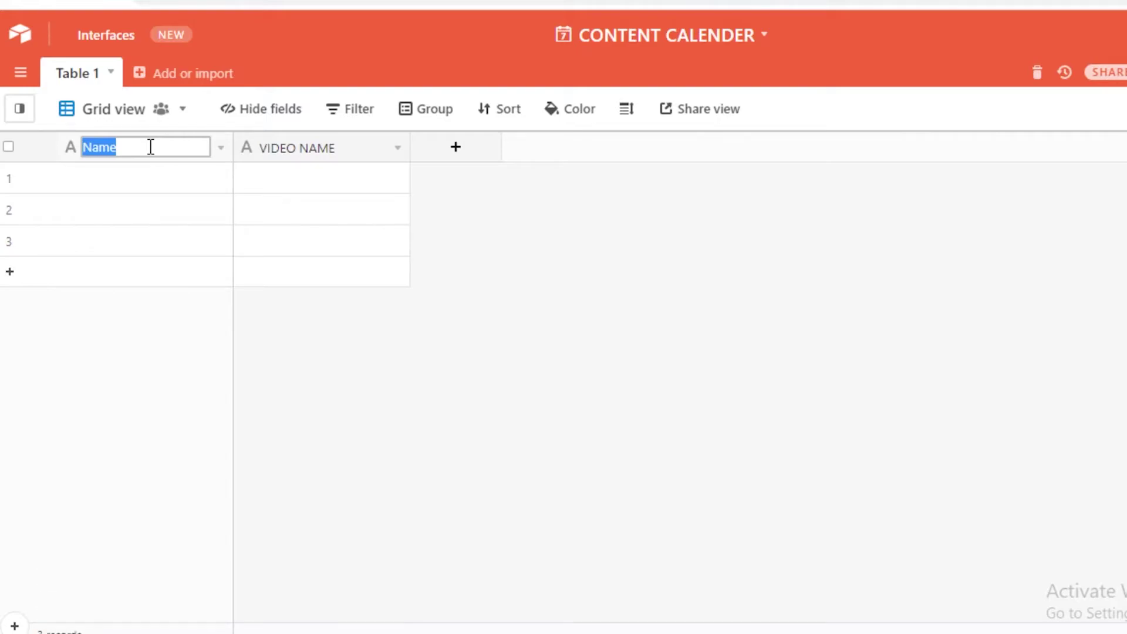
pyautogui.write('CID')
pyautogui.press('BackSpace')
pyautogui.press('BackSpace')
pyautogui.write('NAME')
# Delete the duplicate VIDEO NAME field beside the primary field
pyautogui.click(286, 154)
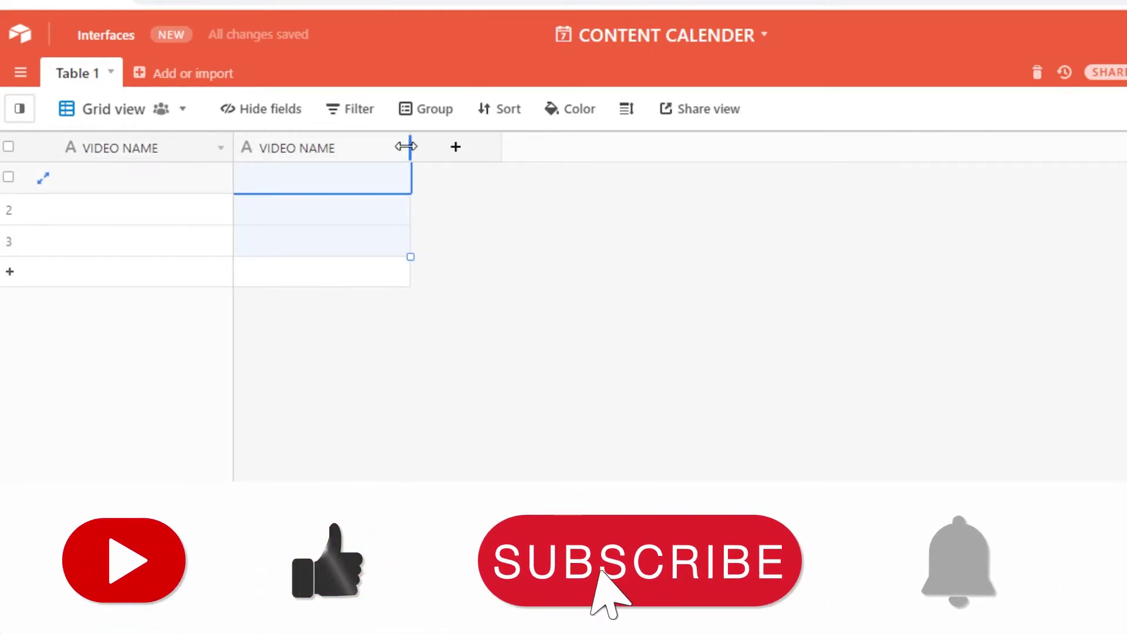
pyautogui.moveTo(410, 146); pyautogui.dragTo(404, 146)
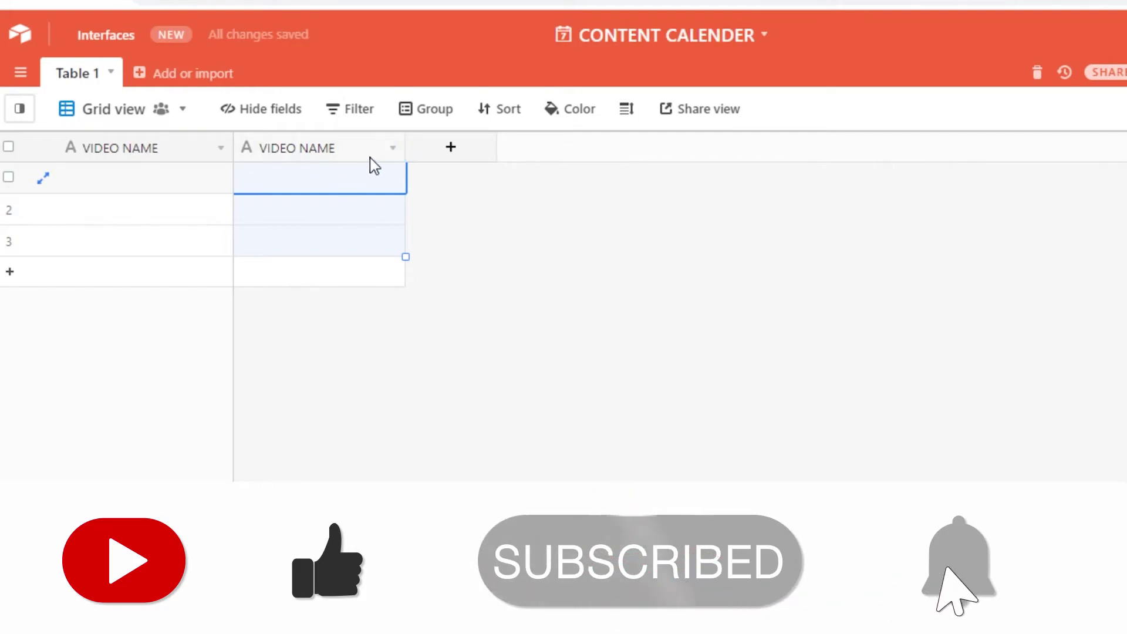
pyautogui.click(391, 150)
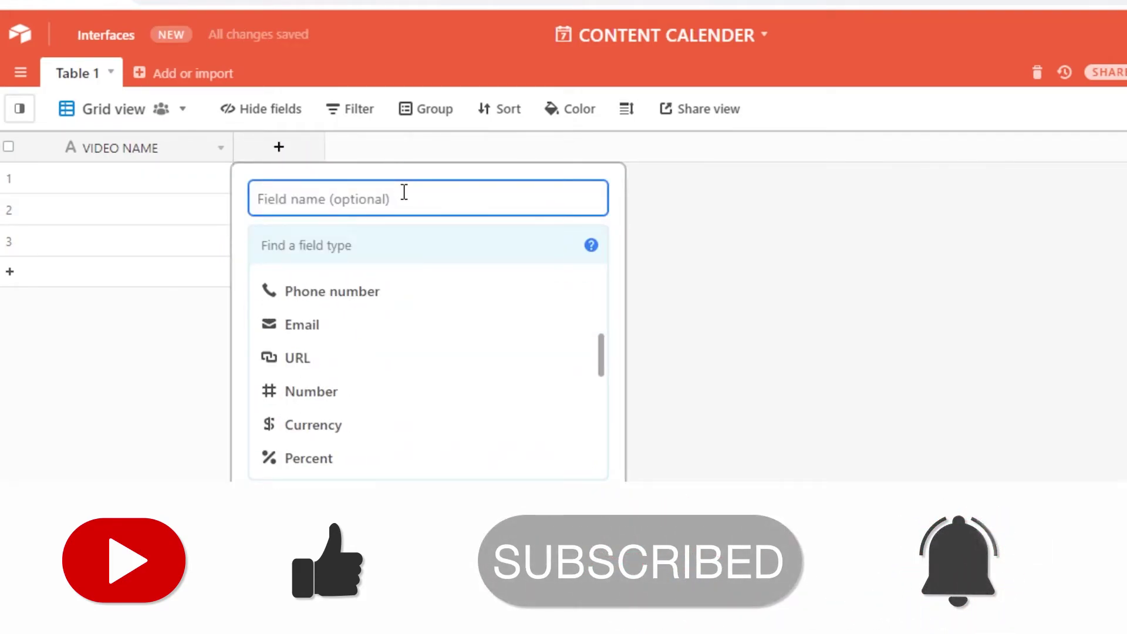
# Add a single line text field named DESCRIPTION after the VIDEO NAME field
pyautogui.write('VIDEO DE')
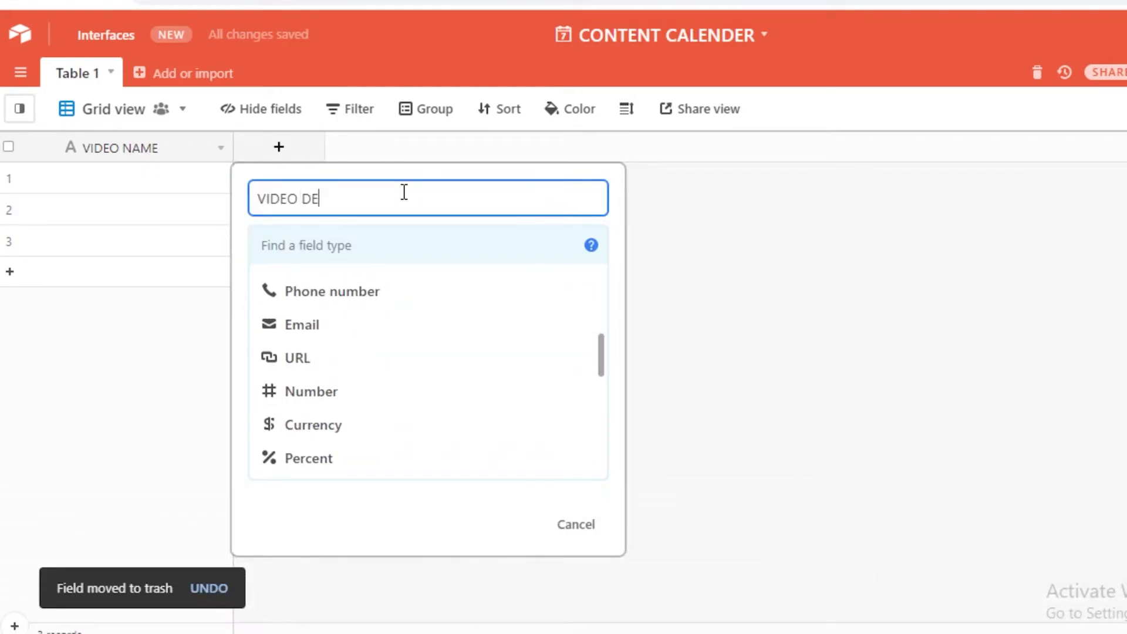
pyautogui.press('BackSpace')
pyautogui.press('BackSpace')
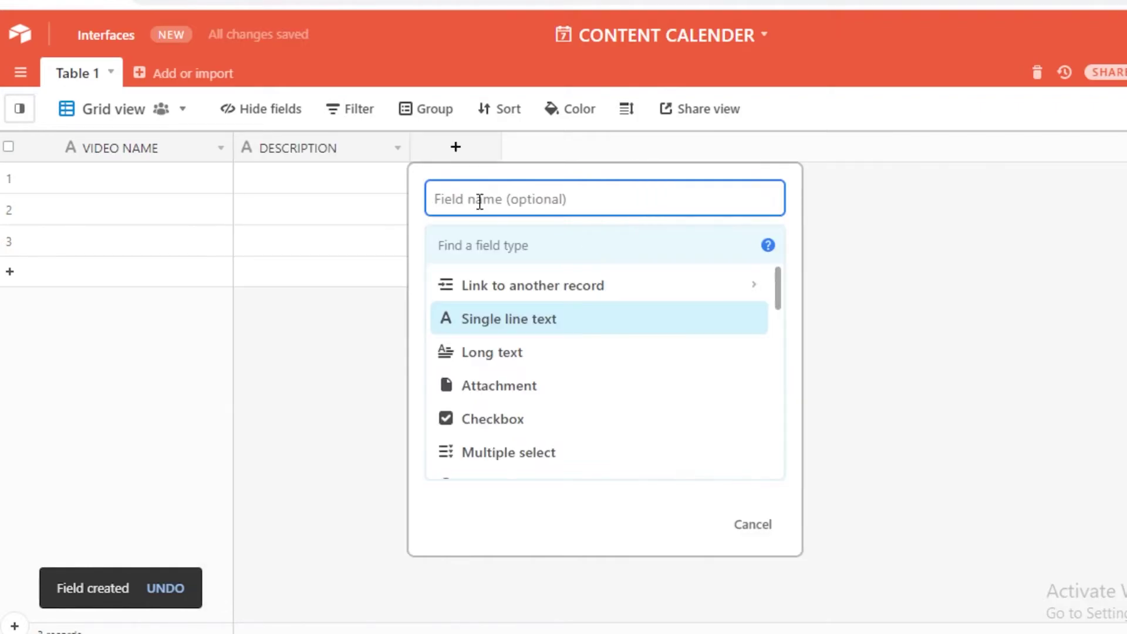
# Add a URL field named TUMBNAIL after the DESCRIPTION field
pyautogui.write('TU')
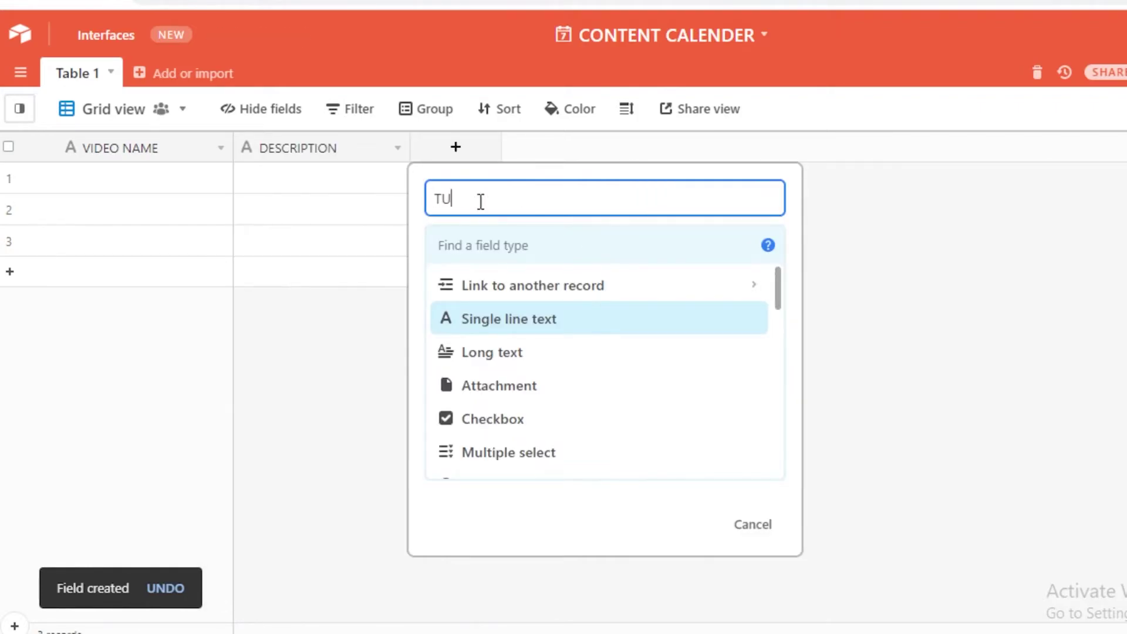
pyautogui.write('MBNAIL')
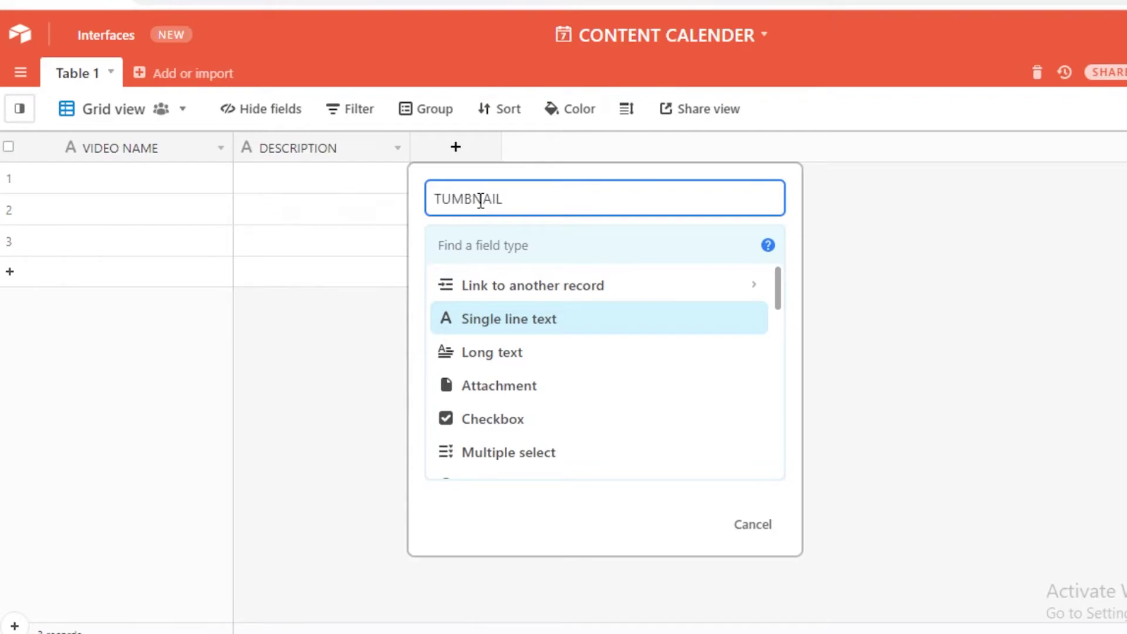
pyautogui.scroll(-3, 528, 382)
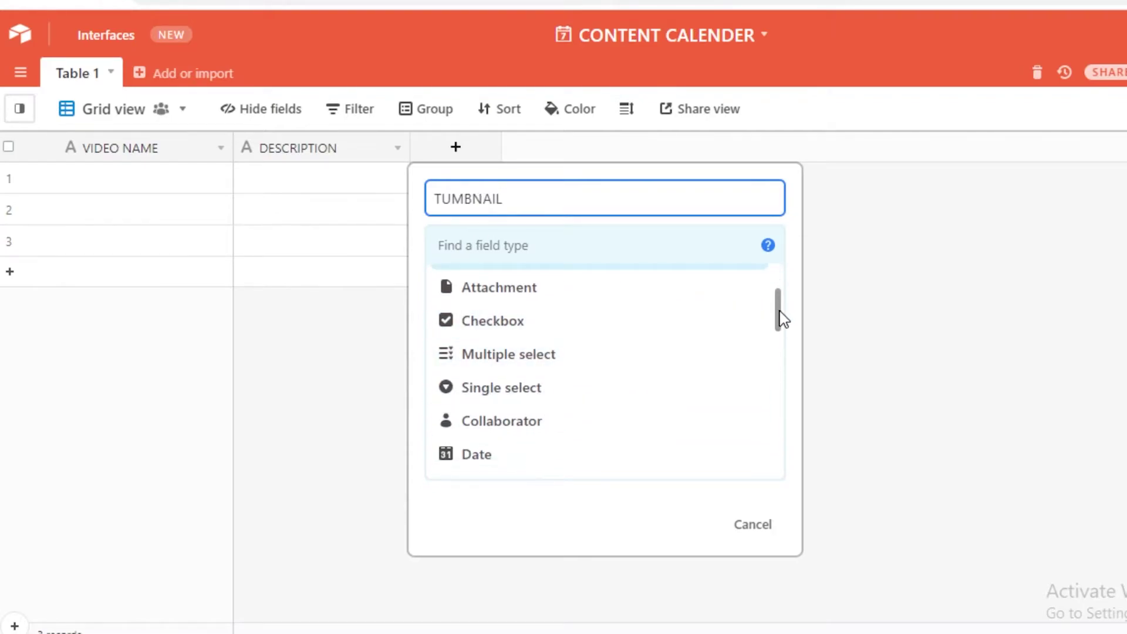
pyautogui.moveTo(780, 317); pyautogui.dragTo(790, 486)
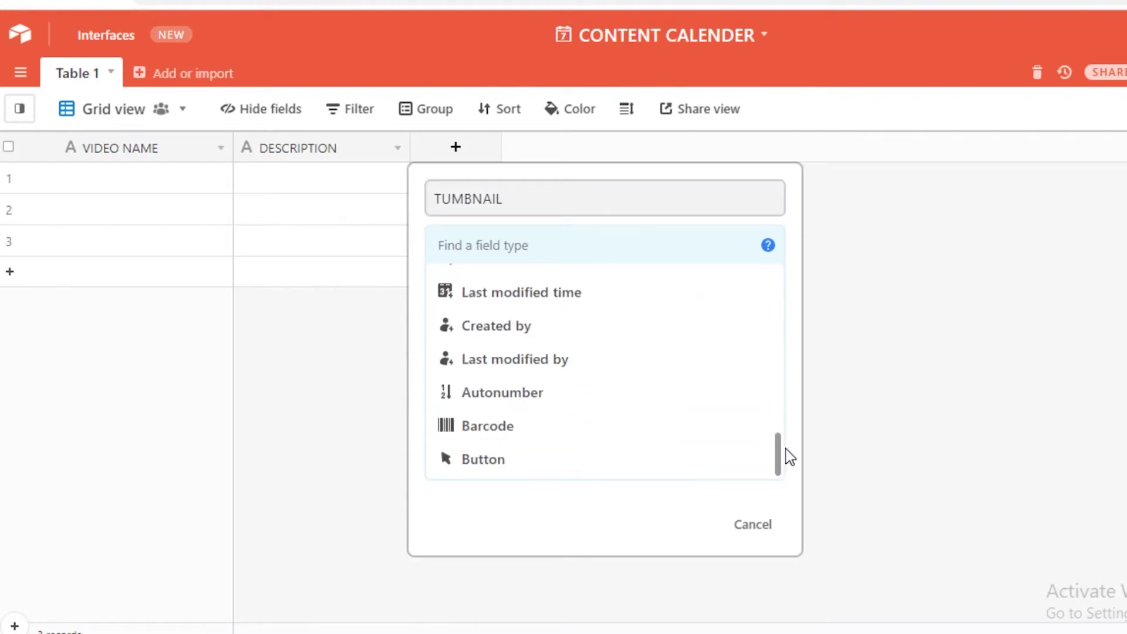
pyautogui.moveTo(785, 448); pyautogui.dragTo(780, 364)
pyautogui.click(456, 339)
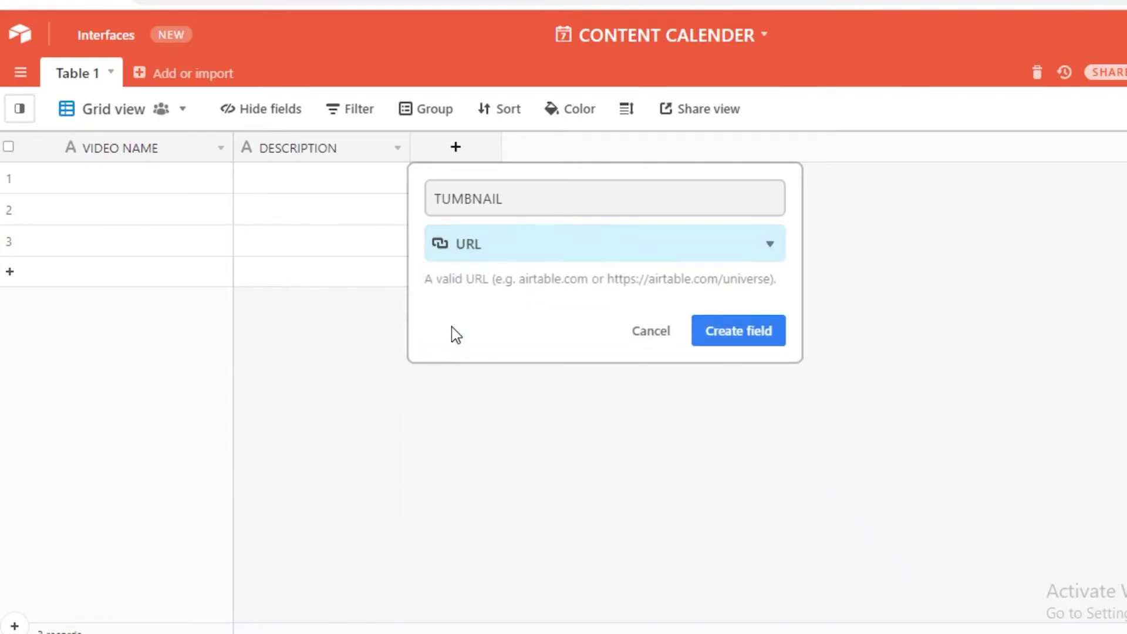
pyautogui.press('Return')
pyautogui.click(503, 191)
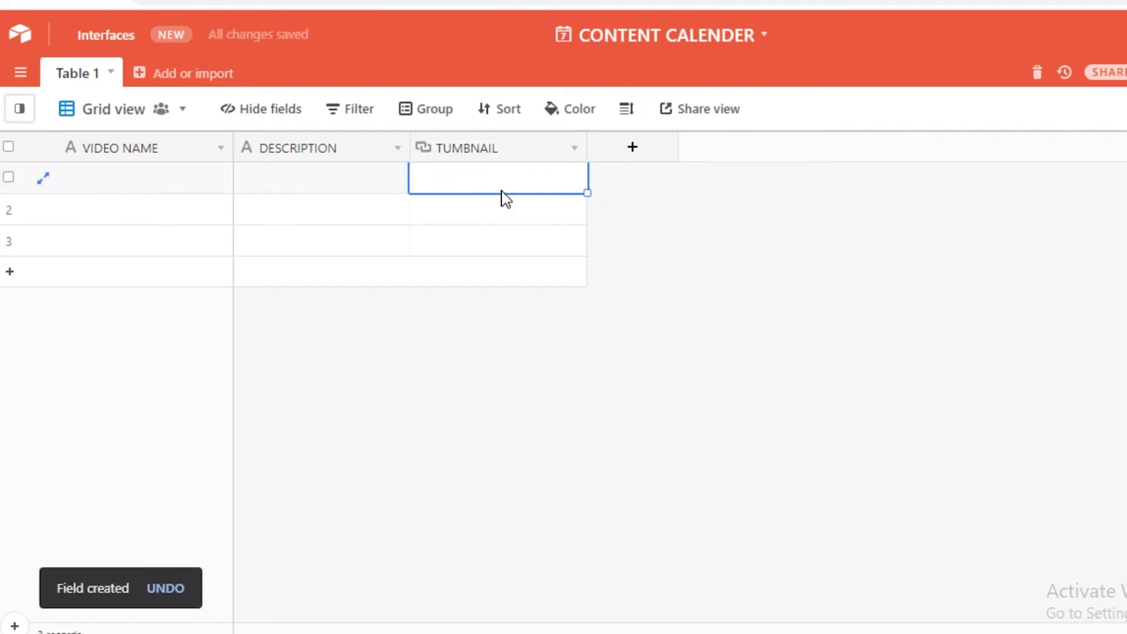
pyautogui.click(481, 149)
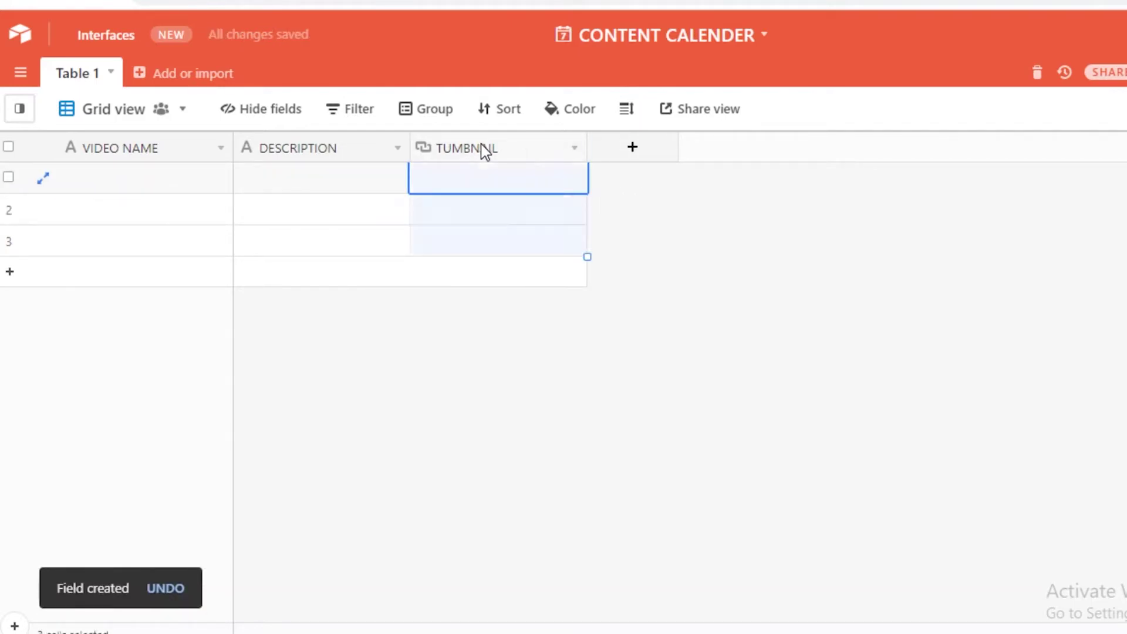
pyautogui.click(575, 149)
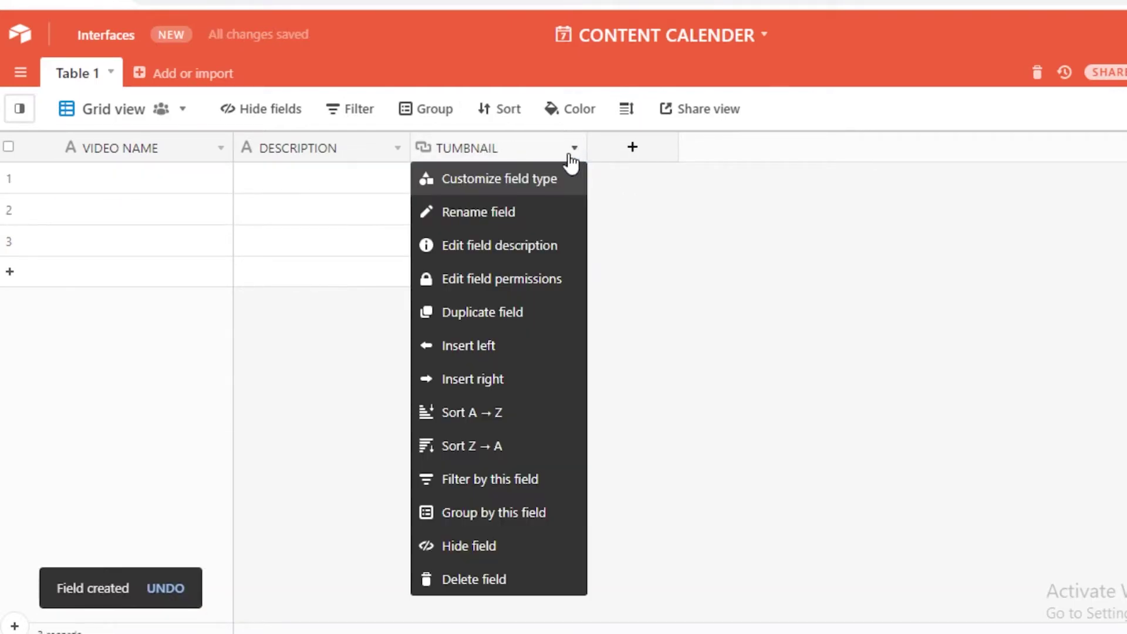
pyautogui.click(720, 315)
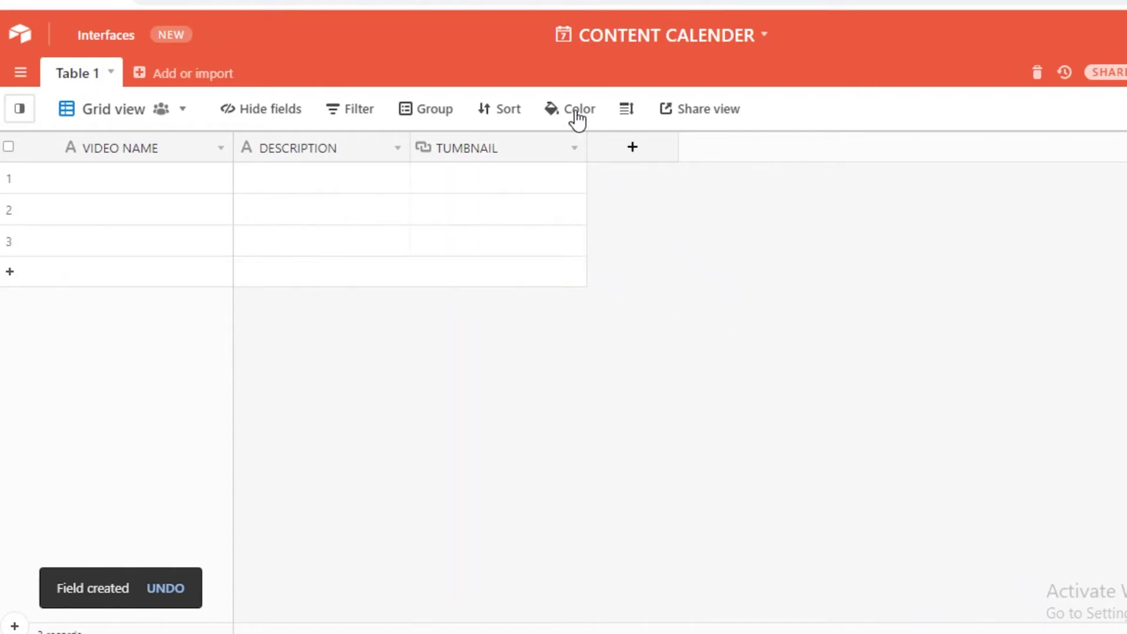
# Add a URL field named LINK after the TUMBNAIL field
pyautogui.click(647, 152)
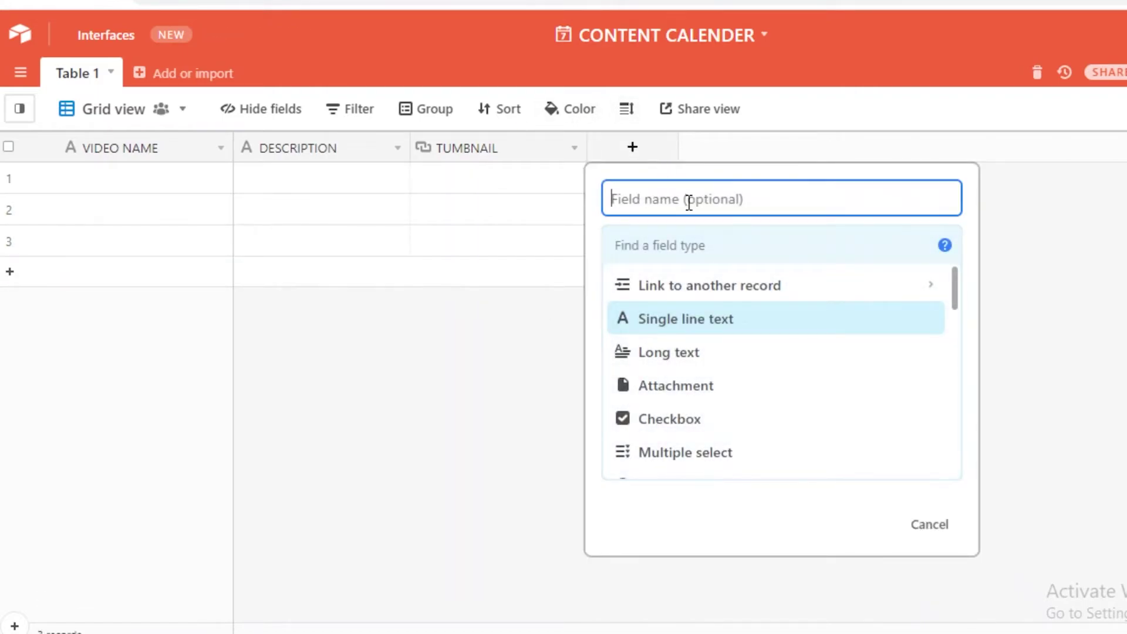
pyautogui.write('LINK')
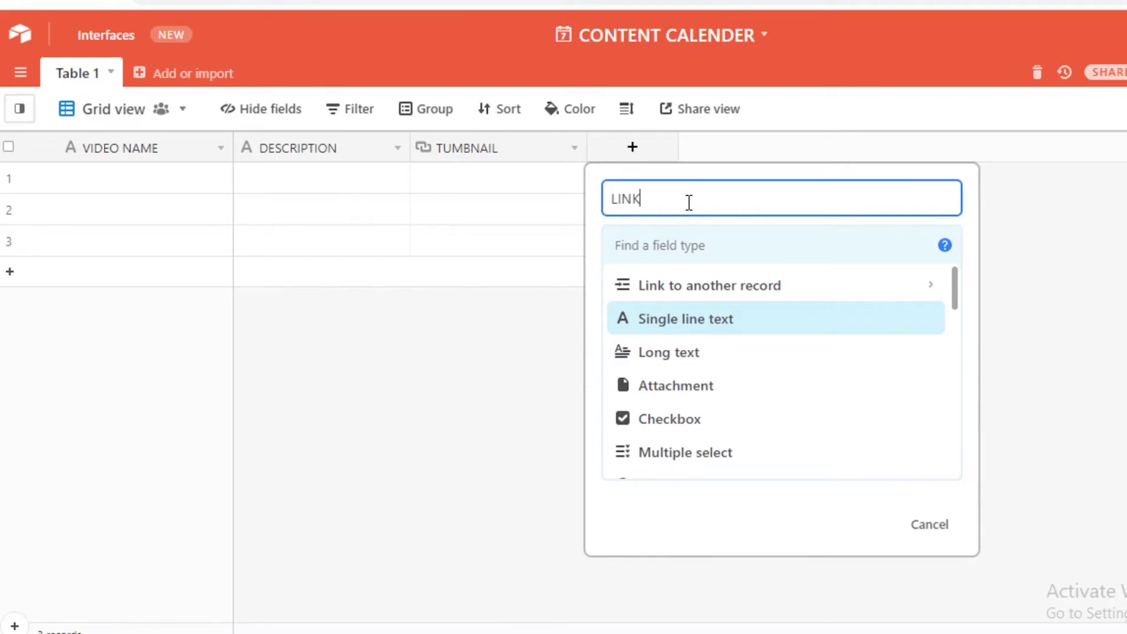
pyautogui.scroll(-3, 712, 363)
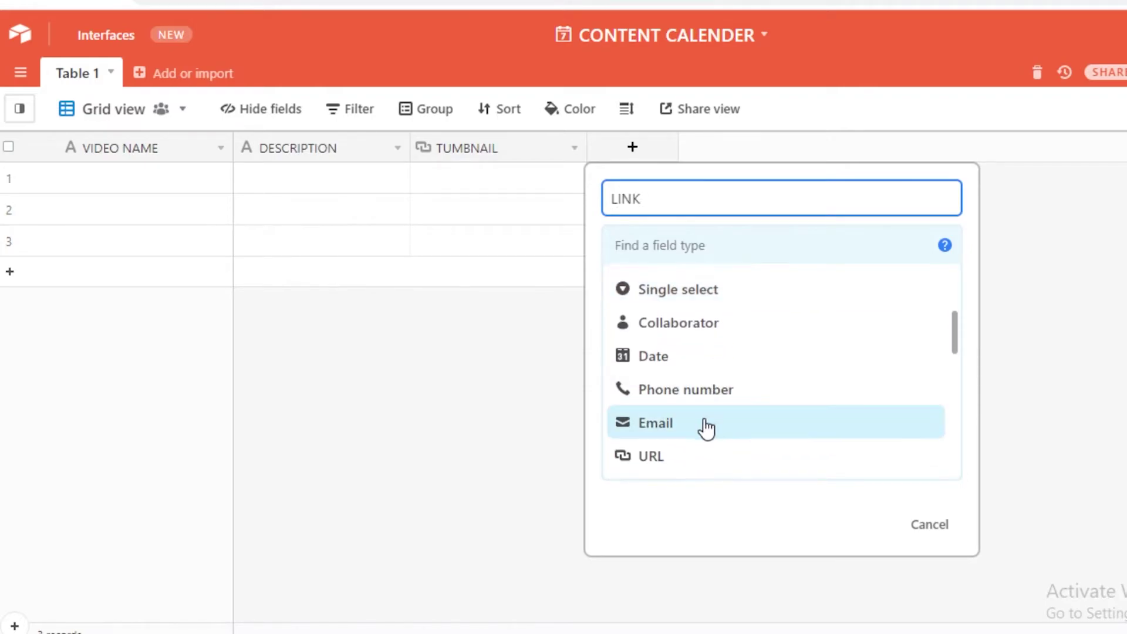
pyautogui.click(707, 458)
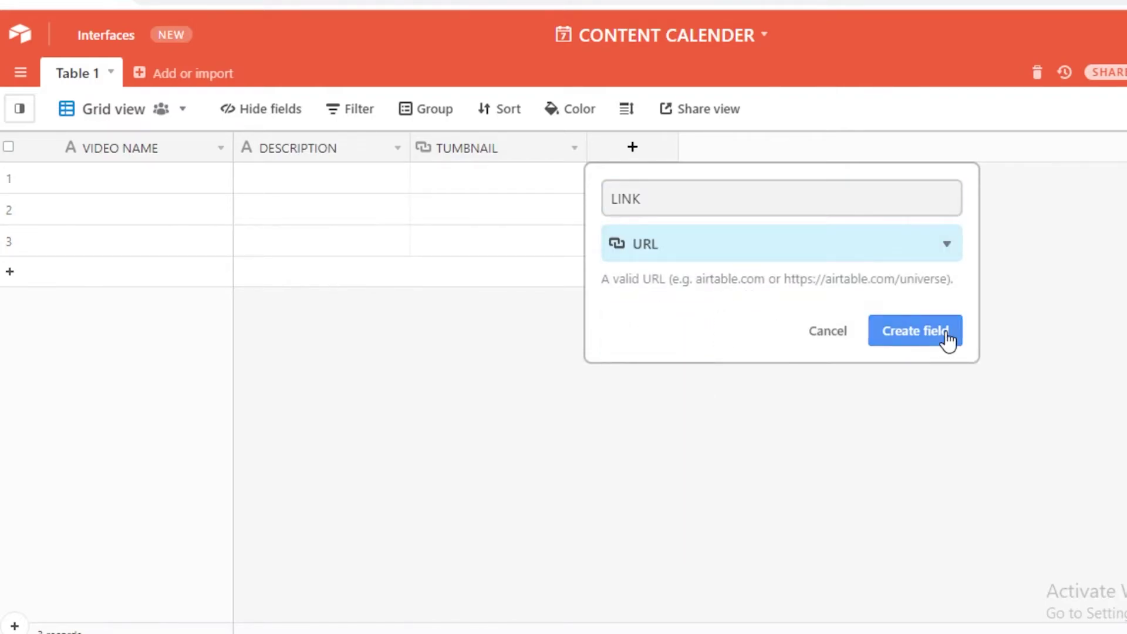
pyautogui.click(948, 340)
# Add a single line text field named TAGS after the LINK field
pyautogui.click(808, 150)
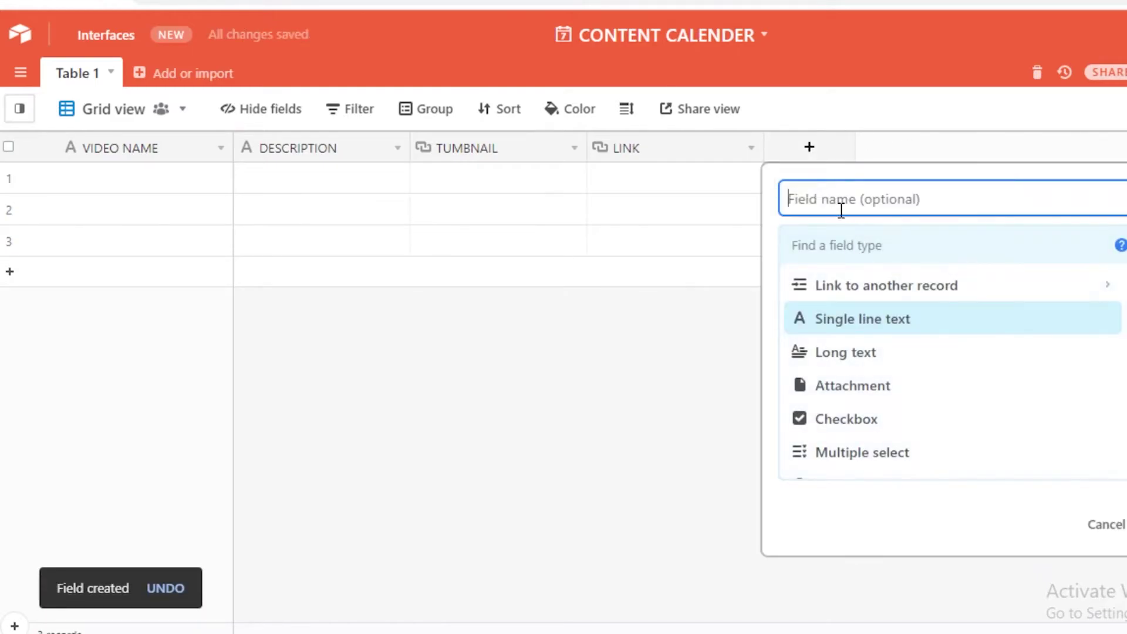
pyautogui.write('TAGS')
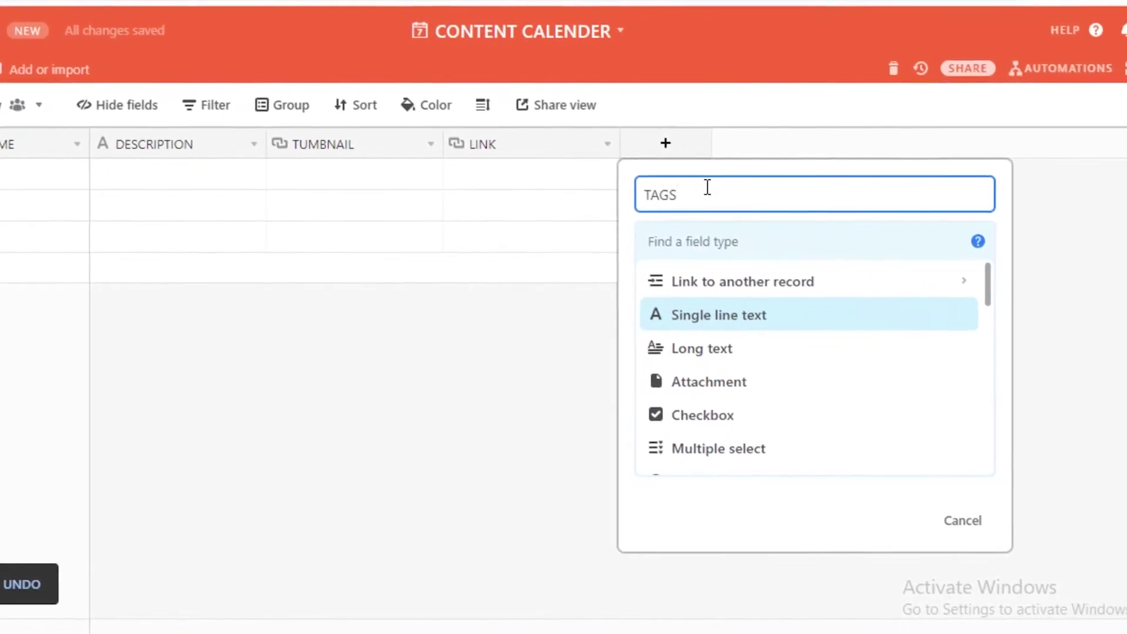
pyautogui.scroll(-2, 763, 440)
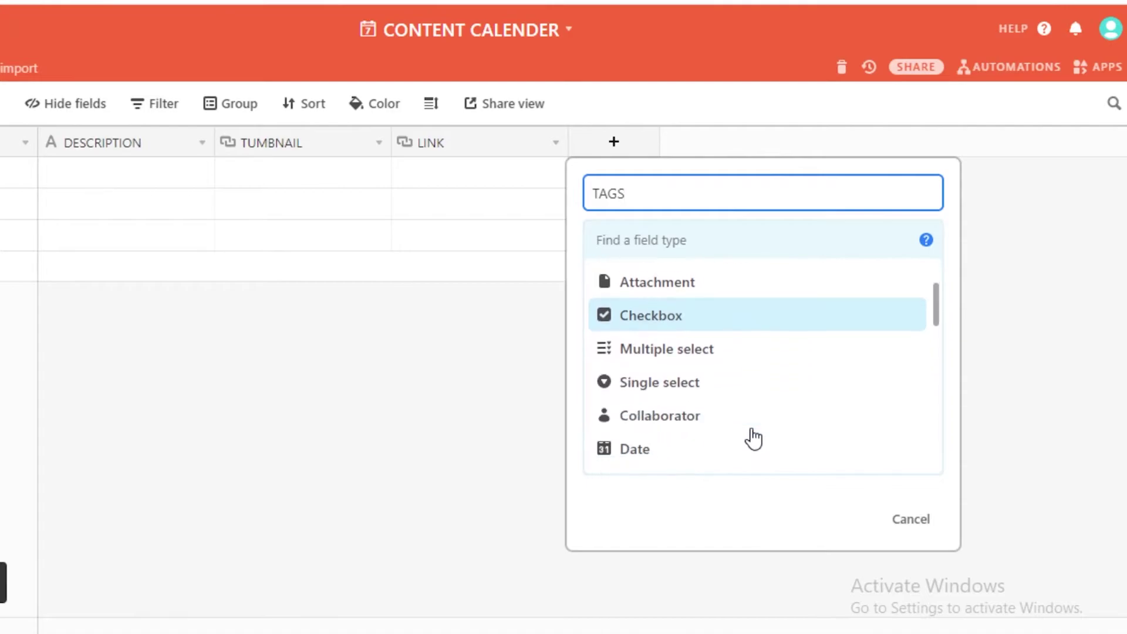
pyautogui.press('Return')
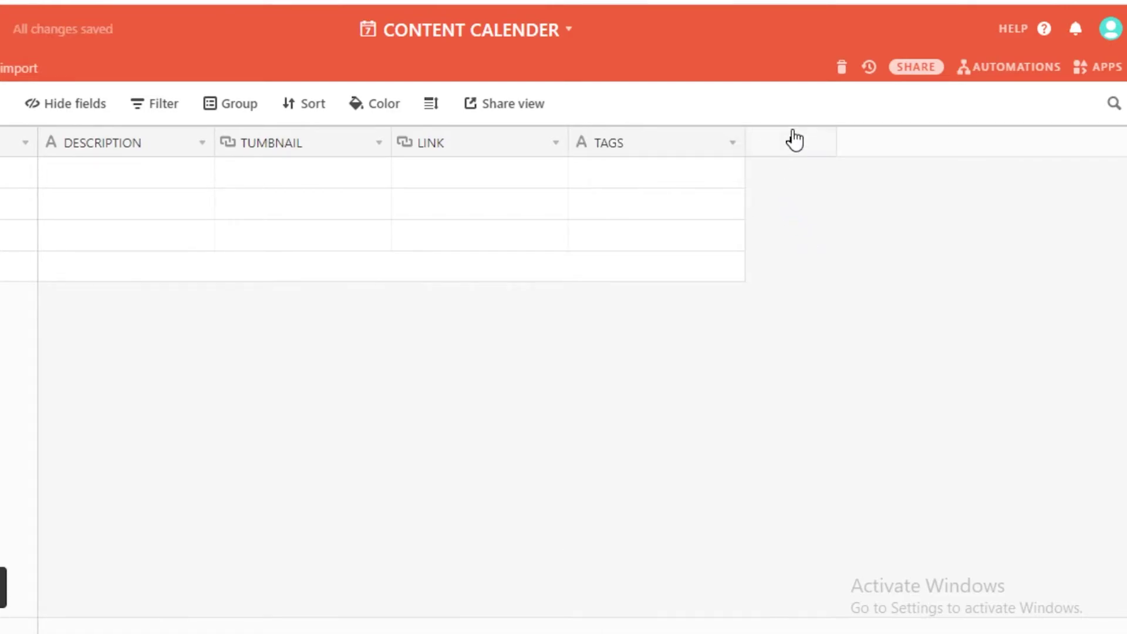
# Add a single line text field named PLATFORMS after the TAGS field
pyautogui.click(795, 139)
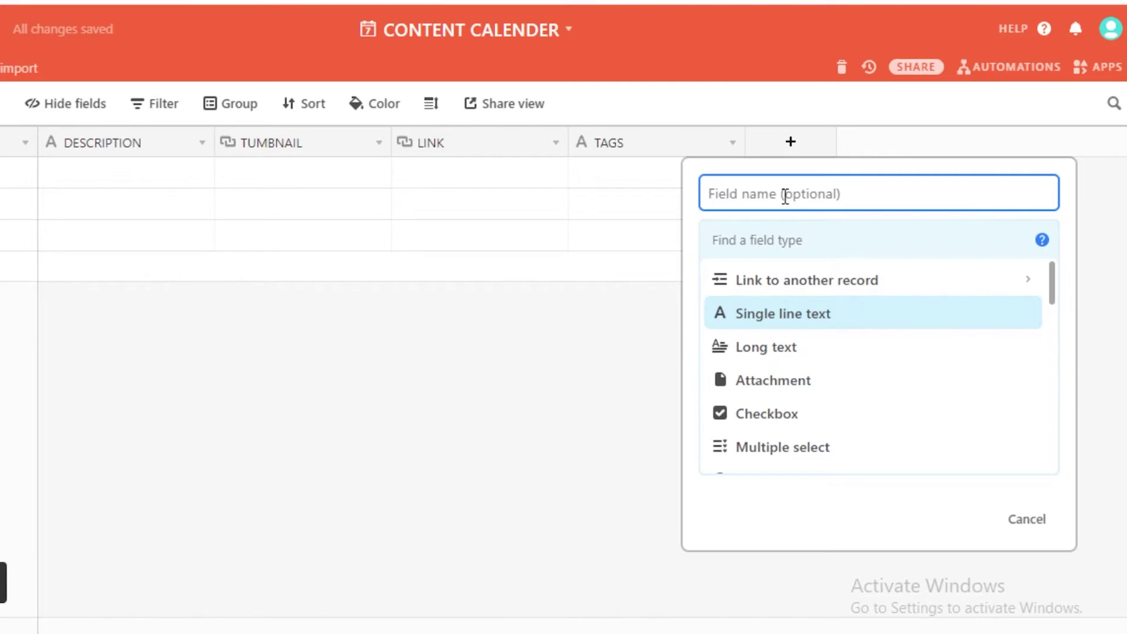
pyautogui.write('PLATFORMS')
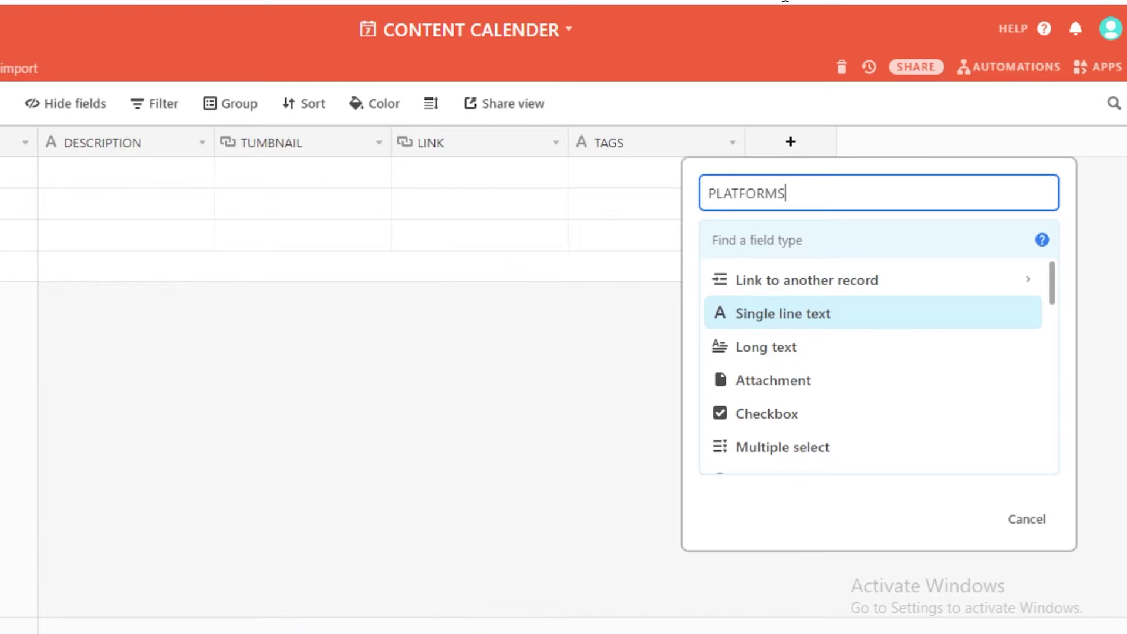
pyautogui.press('Return')
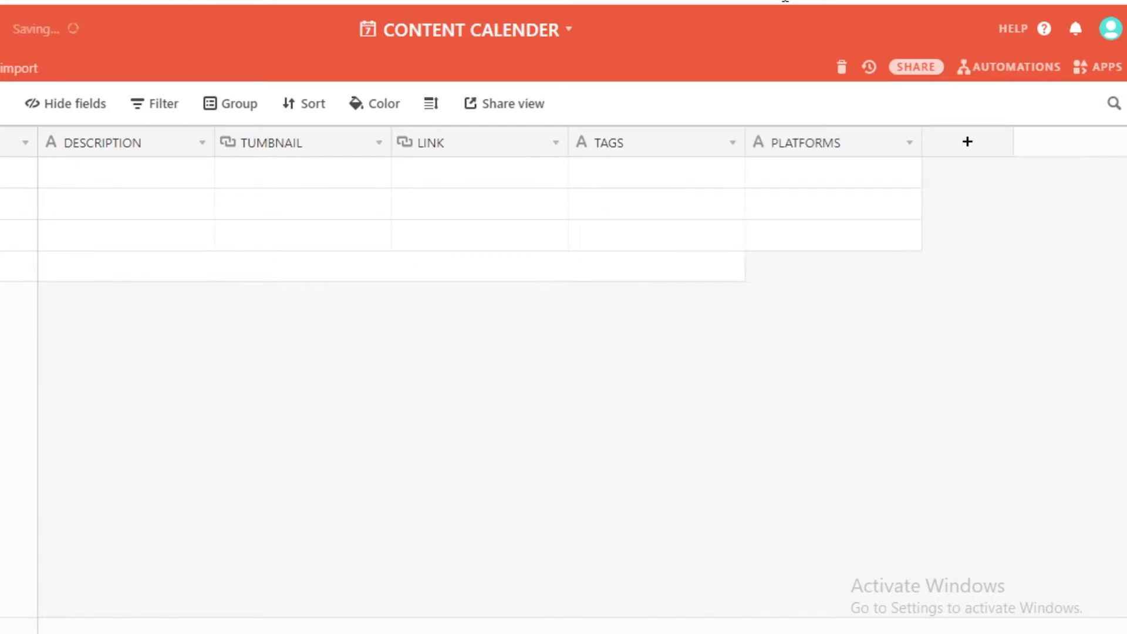
# Review the table's columns one by one, from VIDEO NAME and DESCRIPTION through to PLATFORMS
pyautogui.click(831, 178)
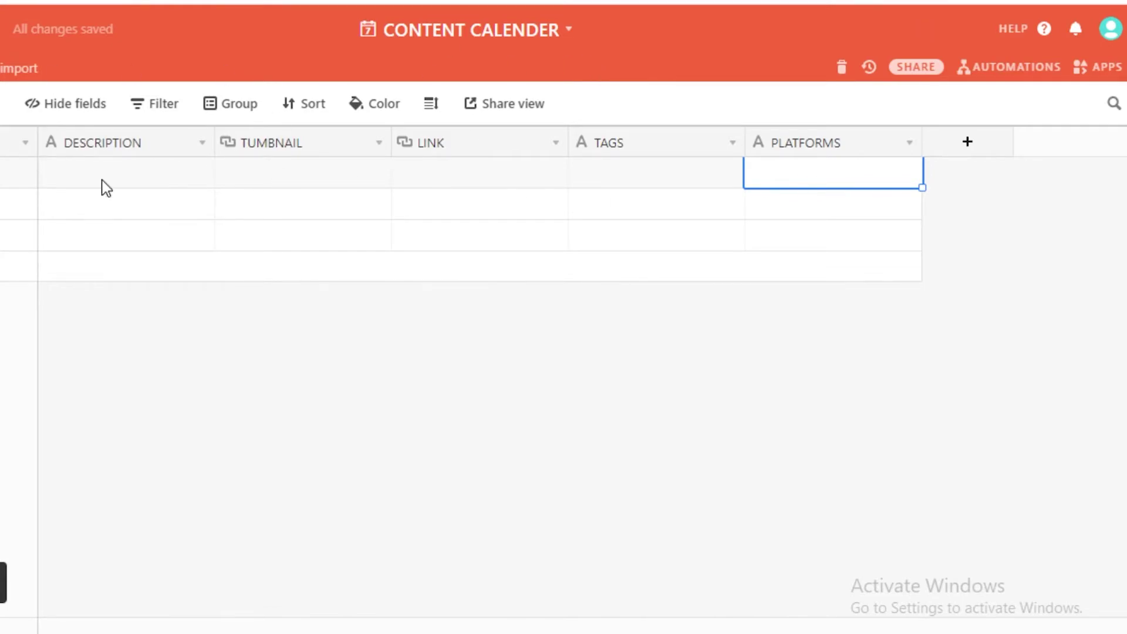
pyautogui.click(12, 176)
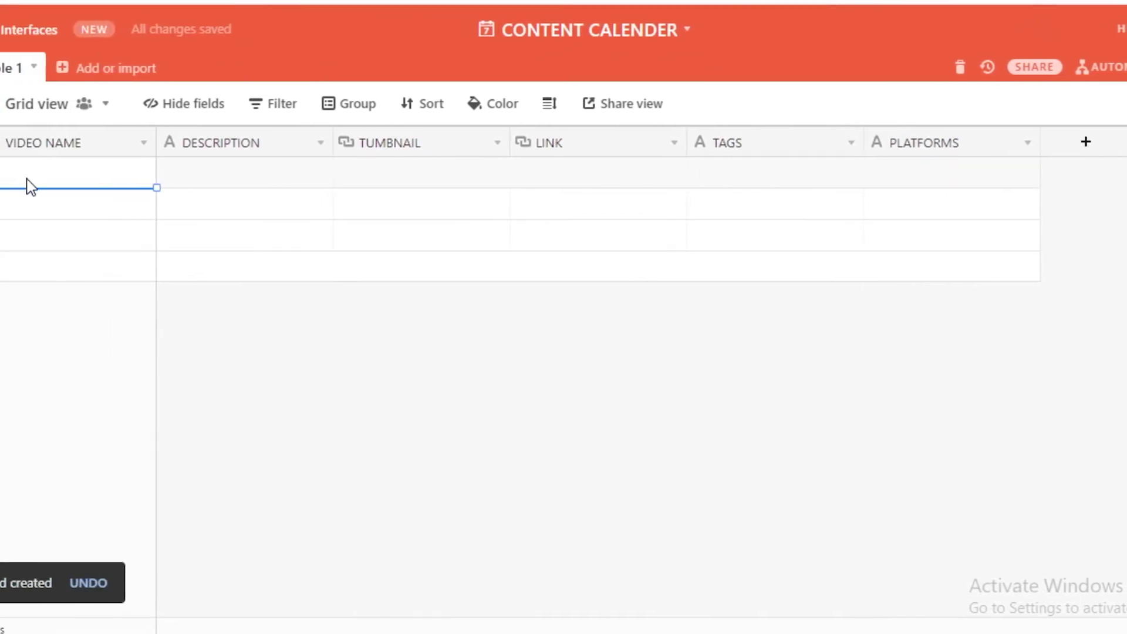
pyautogui.write('A')
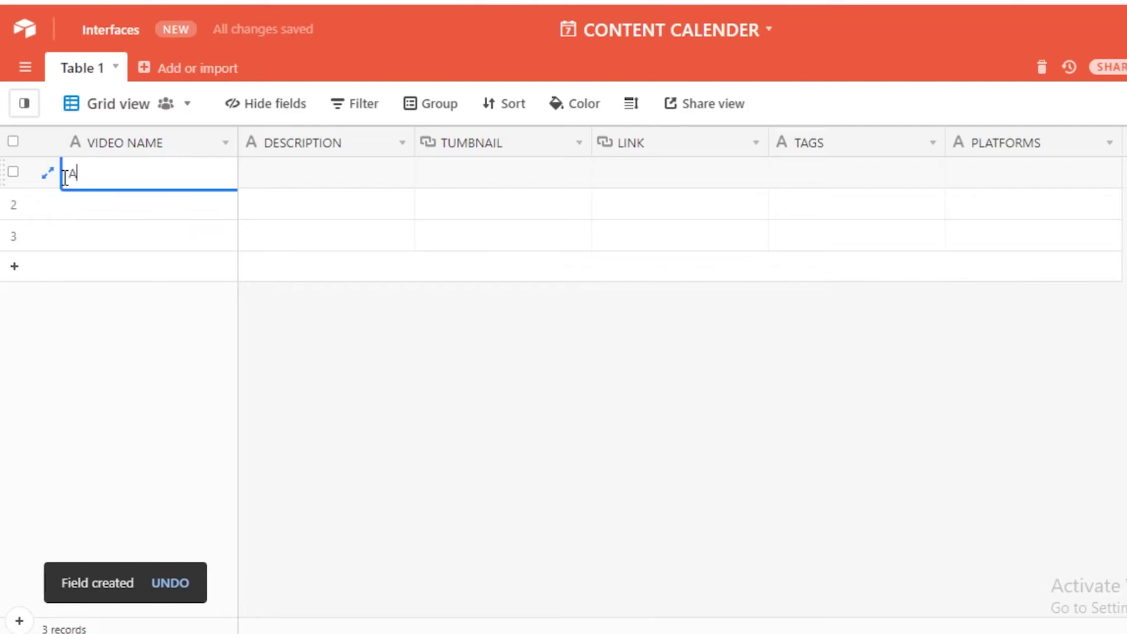
pyautogui.press('BackSpace')
pyautogui.click(269, 185)
pyautogui.moveTo(305, 147); pyautogui.dragTo(339, 143)
pyautogui.moveTo(469, 150); pyautogui.dragTo(658, 141)
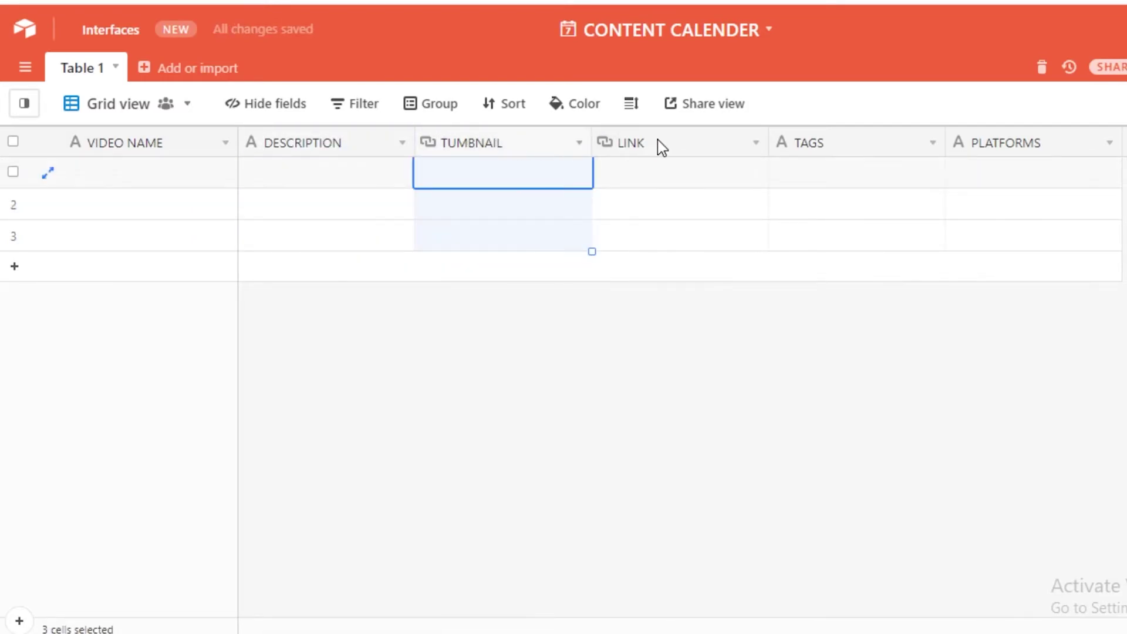
pyautogui.click(655, 175)
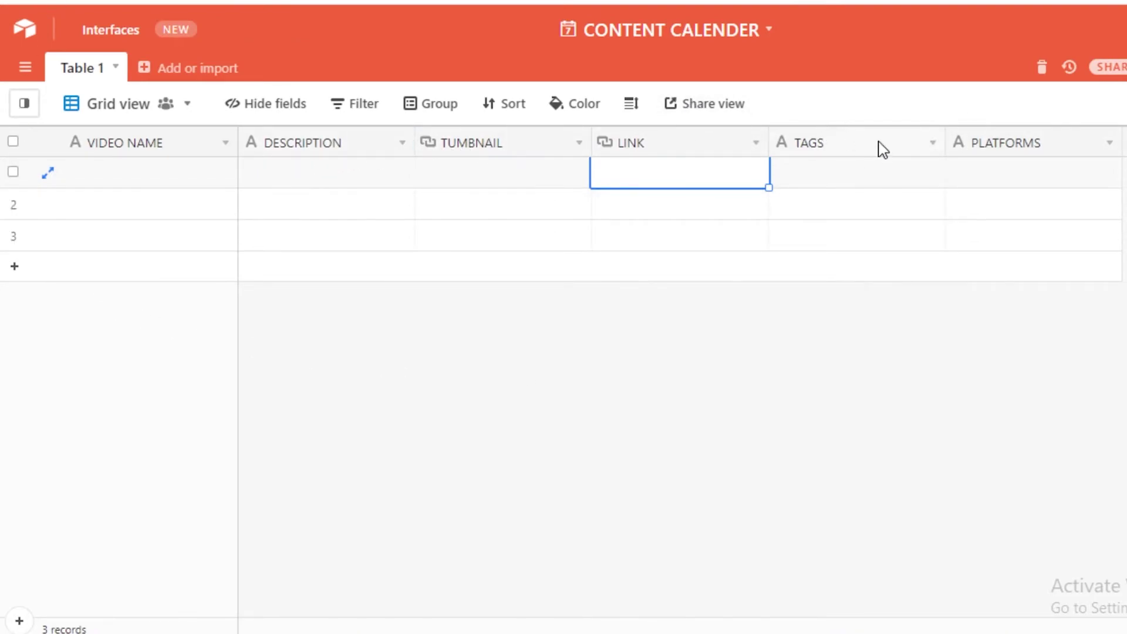
pyautogui.click(804, 143)
pyautogui.click(1006, 148)
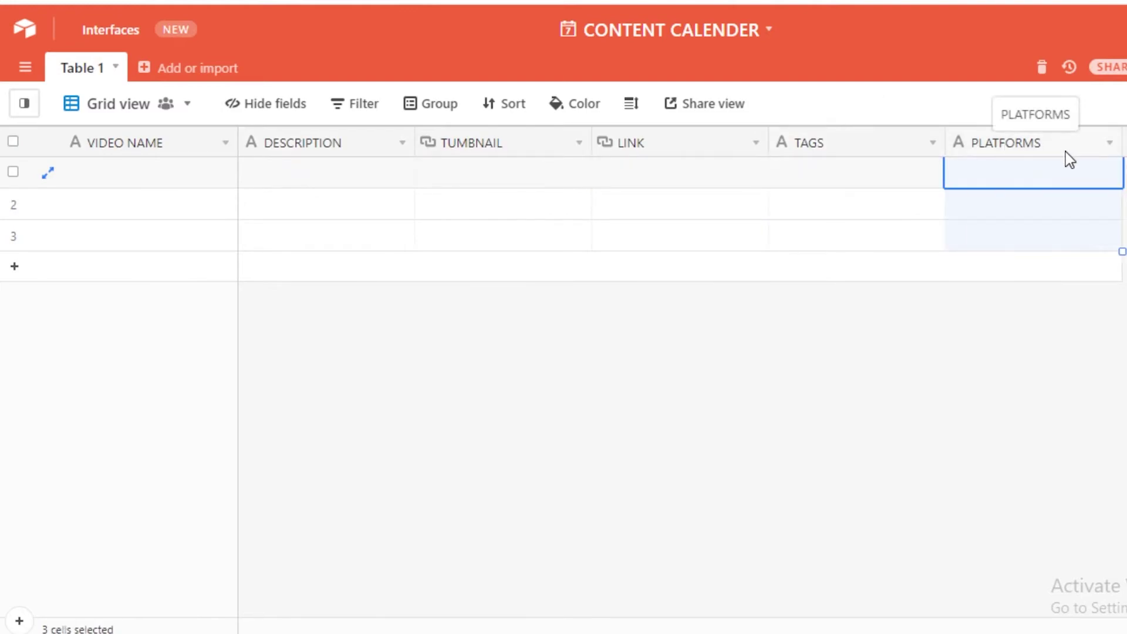
pyautogui.click(1108, 144)
pyautogui.press('Escape')
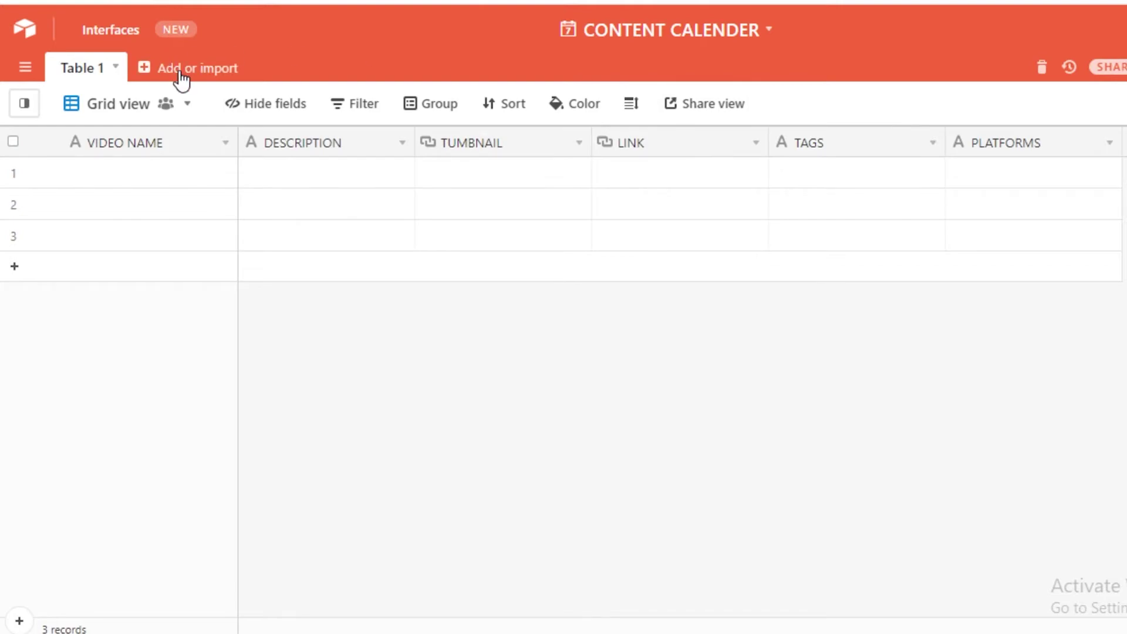
# Create a second, empty table in the base and name it PLATFORMS
pyautogui.click(206, 69)
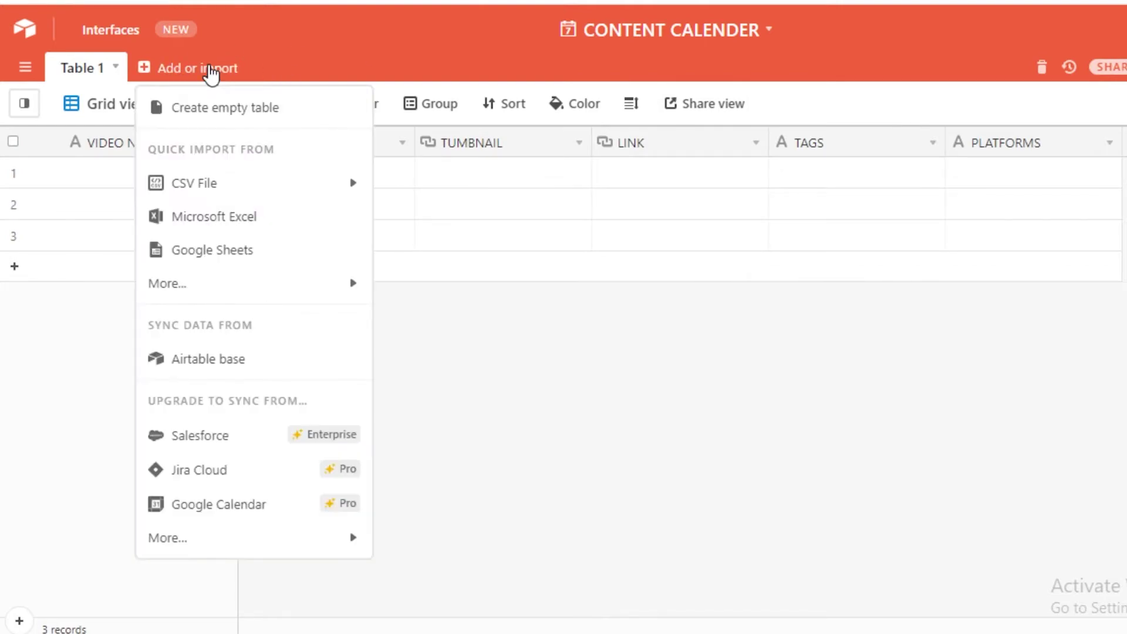
pyautogui.click(159, 70)
pyautogui.click(159, 70)
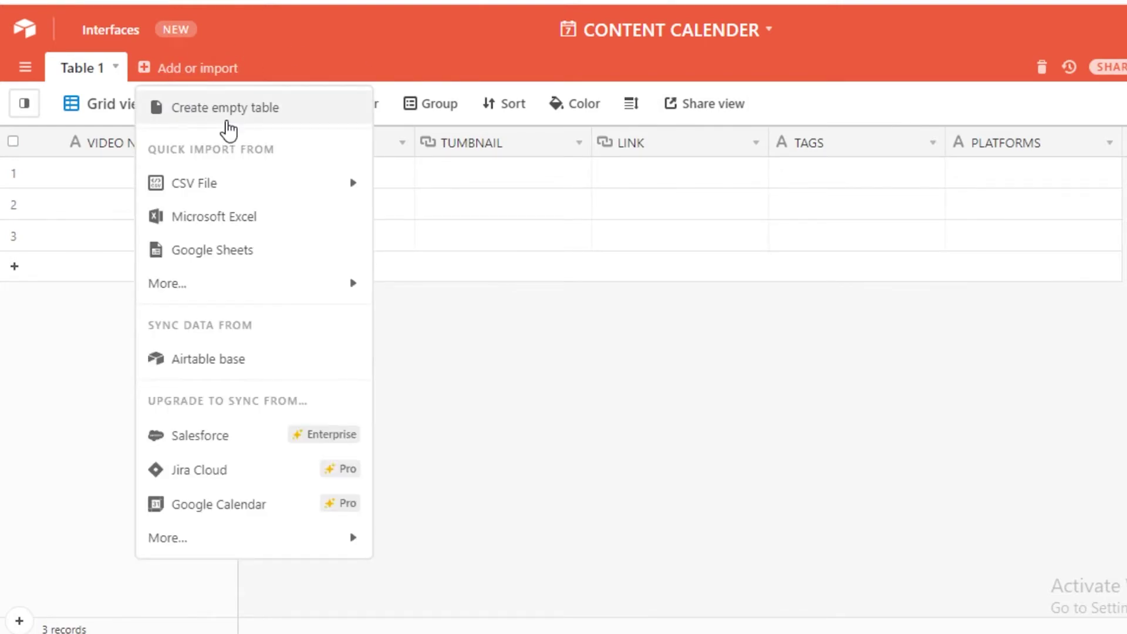
pyautogui.click(213, 117)
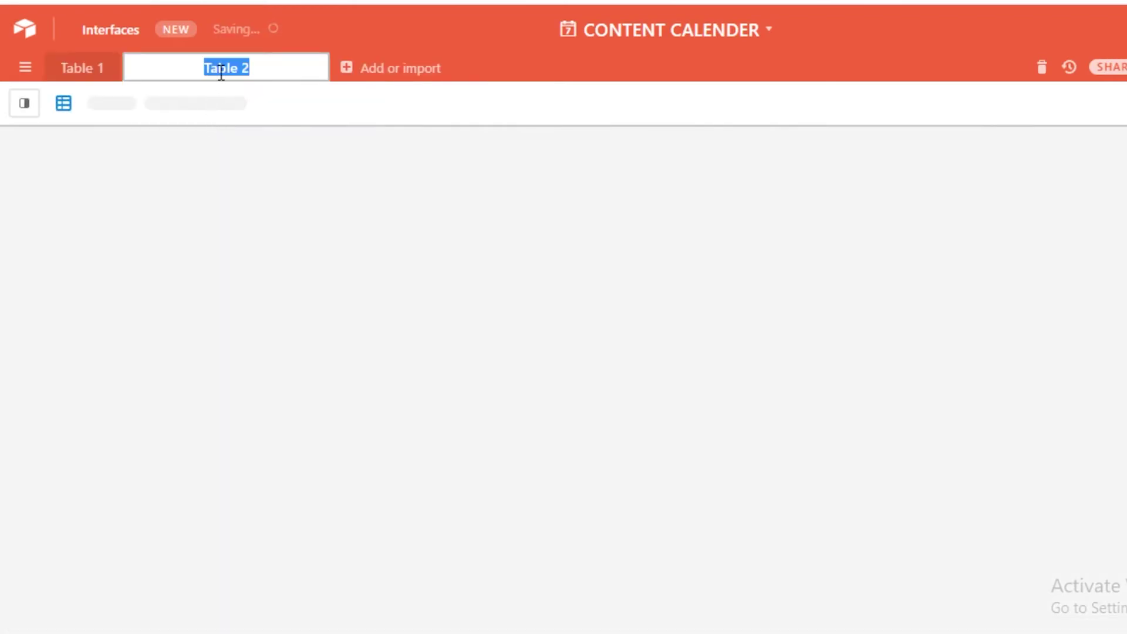
pyautogui.press('BackSpace')
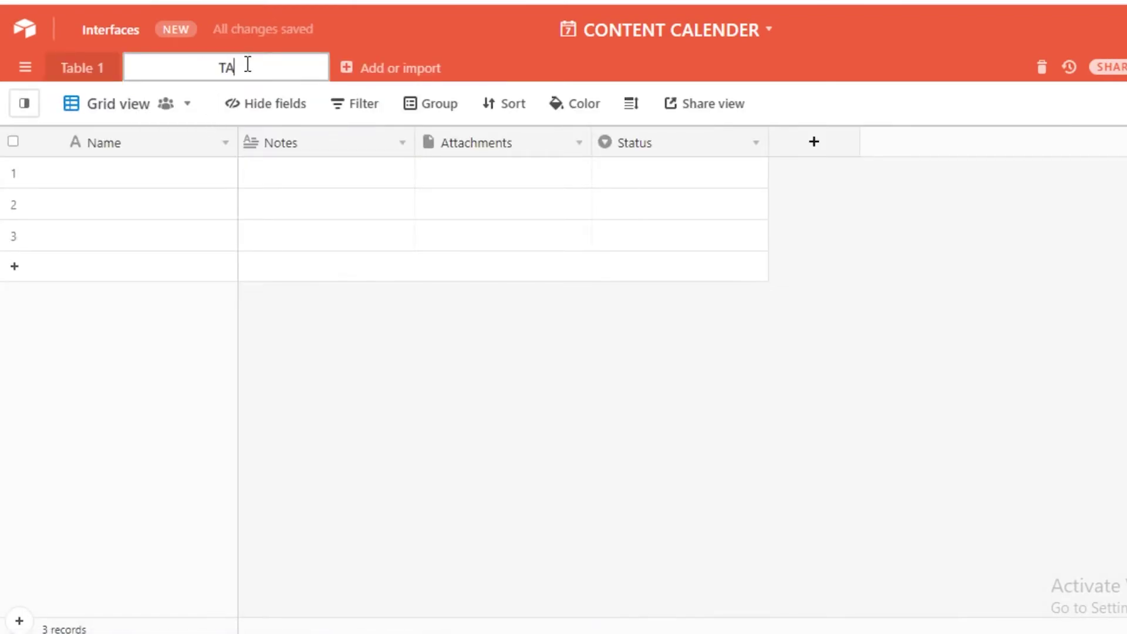
pyautogui.press('BackSpace')
pyautogui.press('BackSpace')
pyautogui.press('BackSpace')
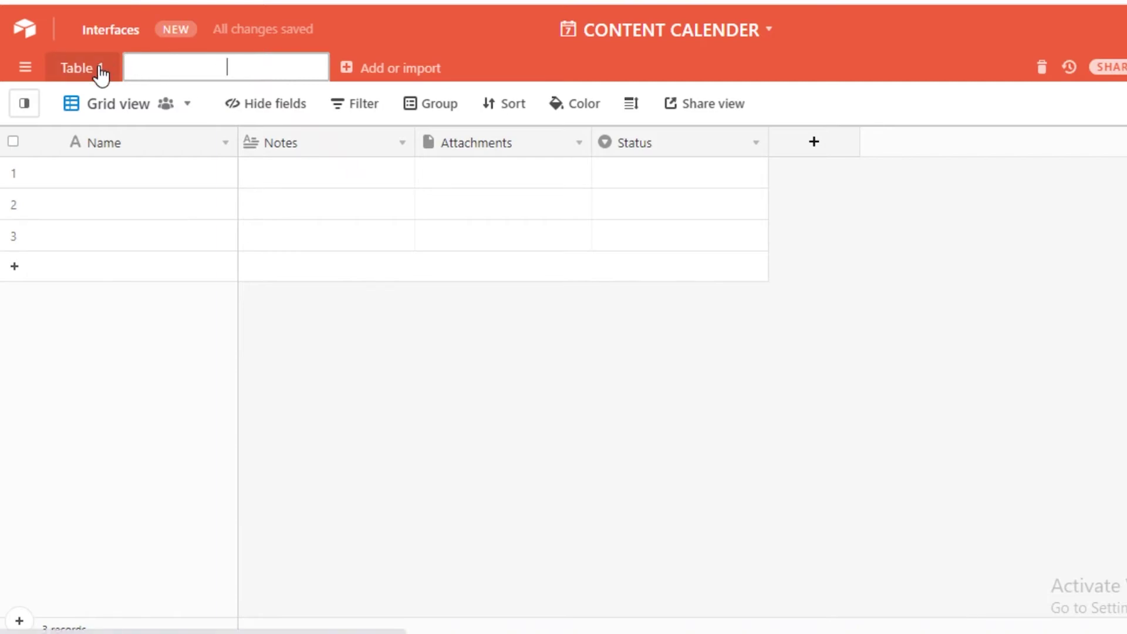
pyautogui.write('V')
pyautogui.press('BackSpace')
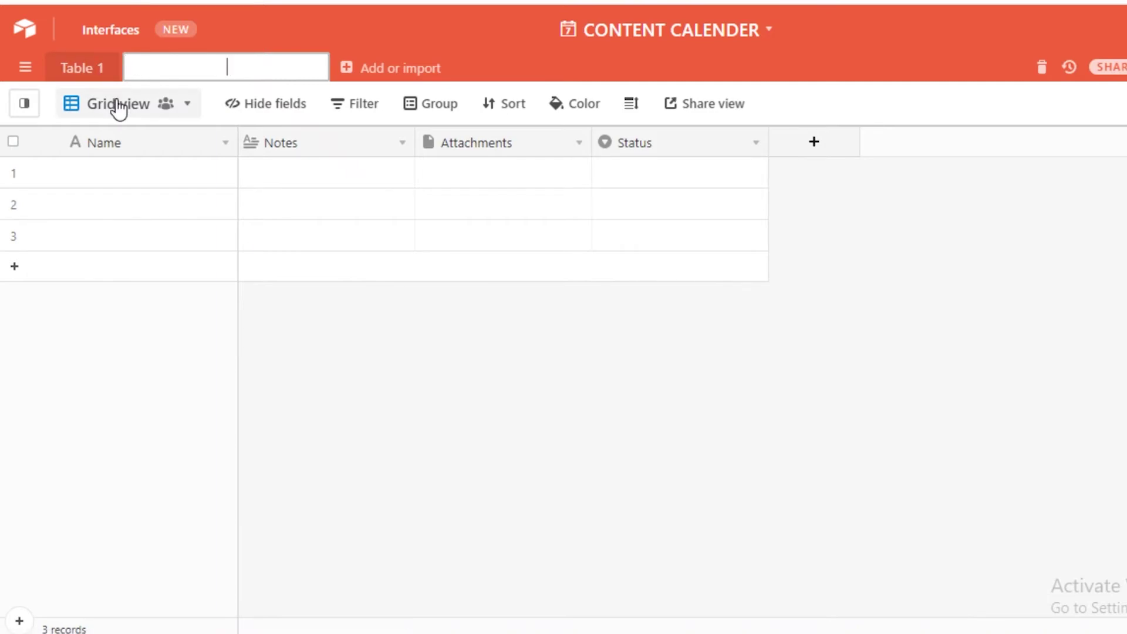
pyautogui.moveTo(116, 108)
pyautogui.write('PLATFORMS')
pyautogui.press('Return')
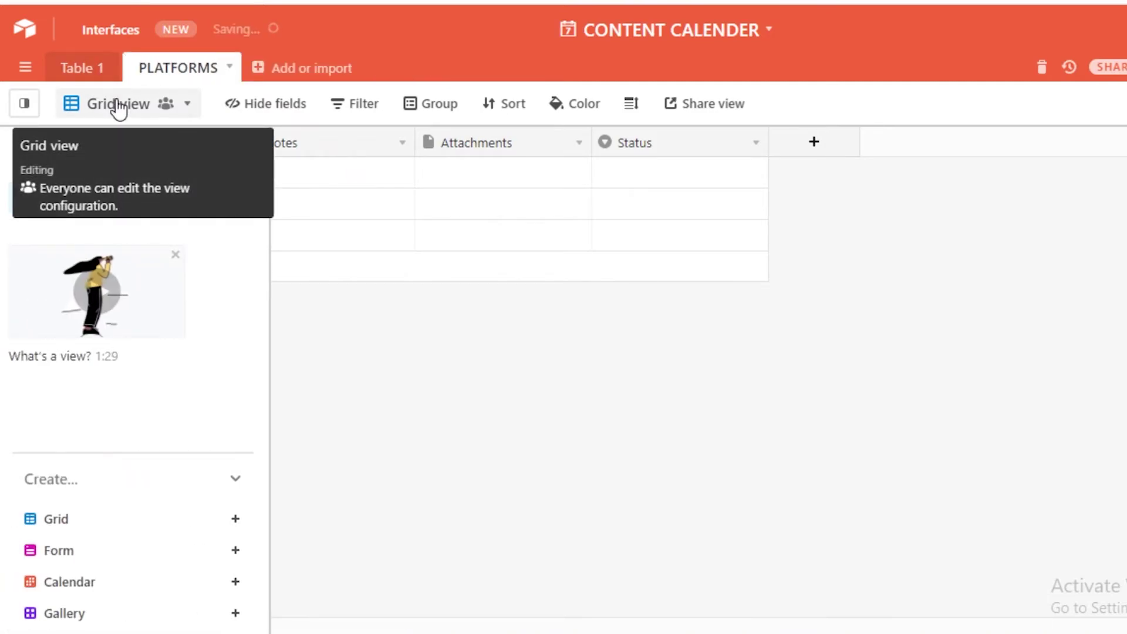
pyautogui.click(119, 107)
pyautogui.click(443, 352)
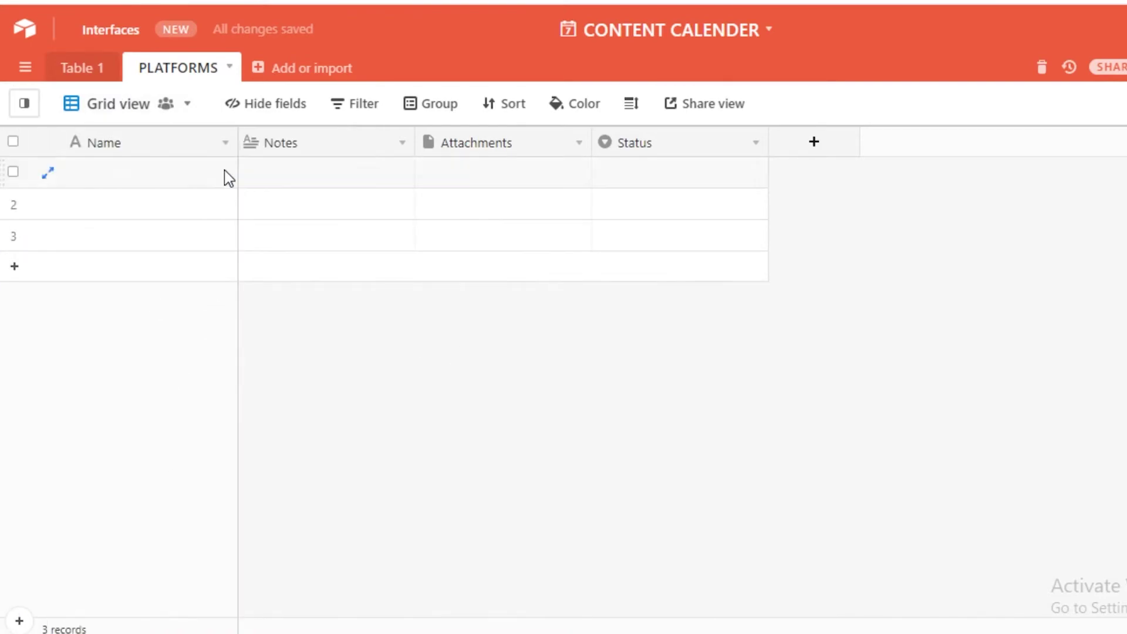
# Delete the PLATFORMS table from the base
pyautogui.click(93, 70)
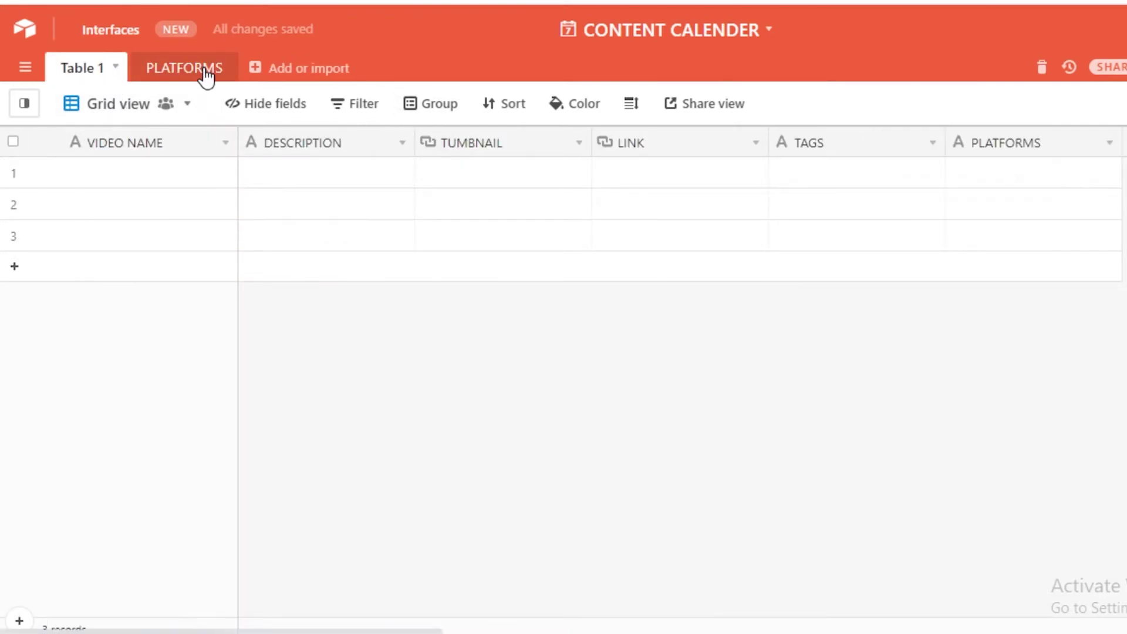
pyautogui.click(205, 77)
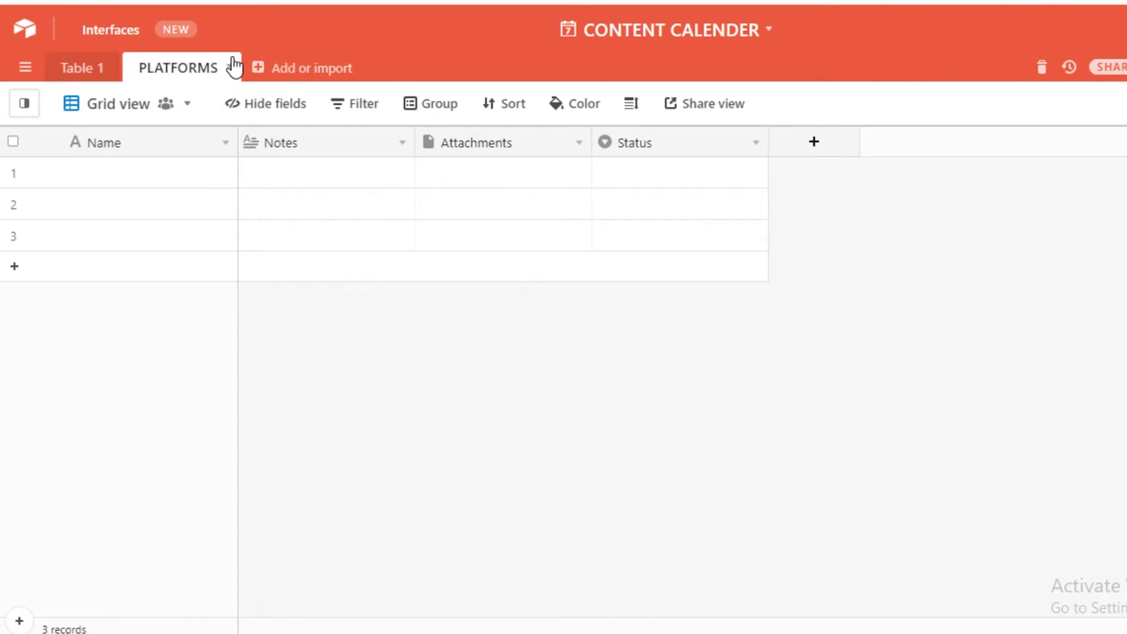
pyautogui.click(230, 69)
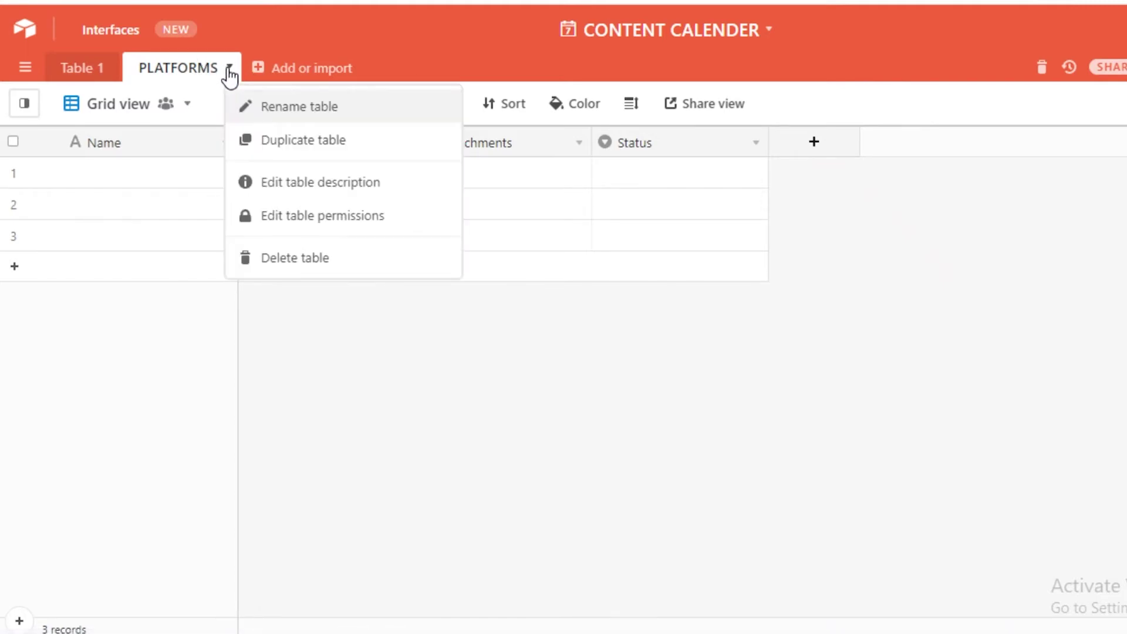
pyautogui.click(276, 262)
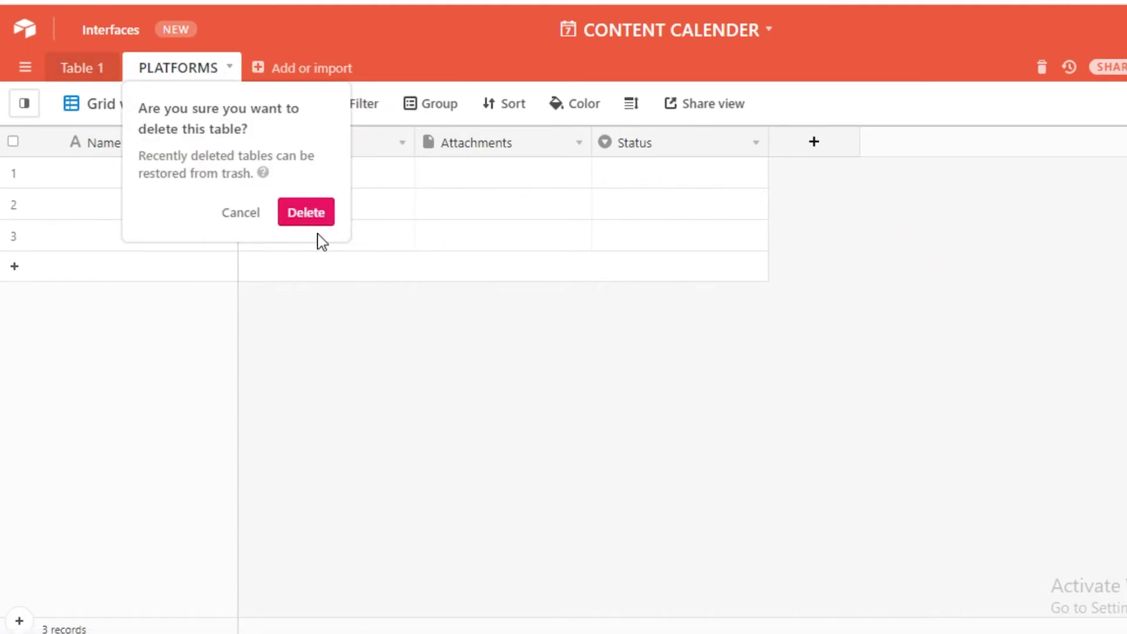
pyautogui.click(306, 212)
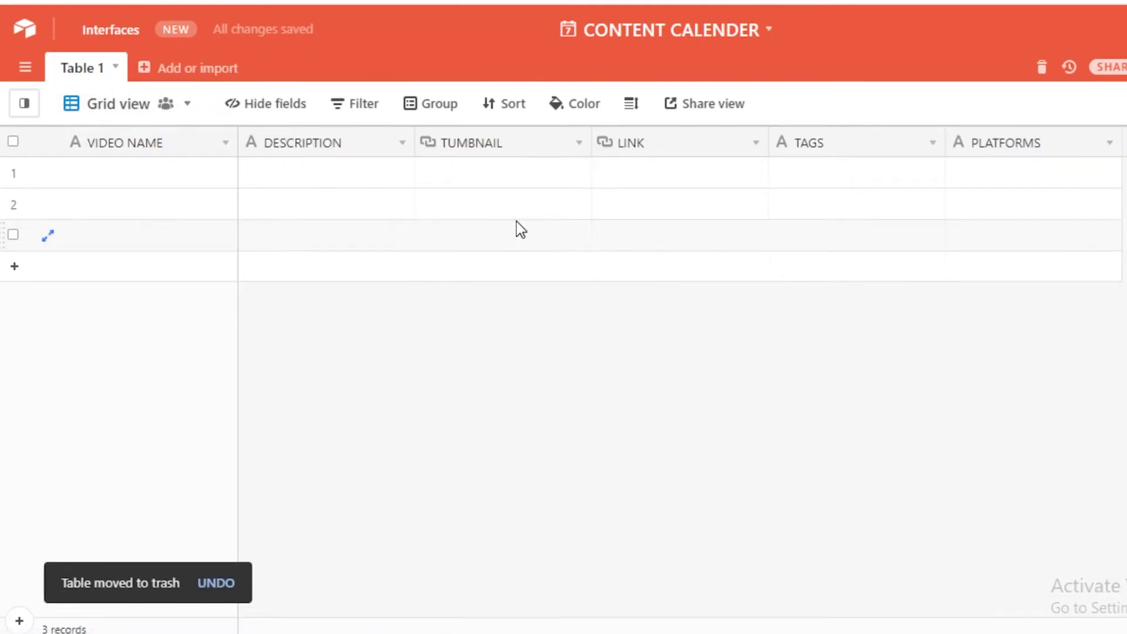
# Create a new empty table in the base and name it BIRDS EYE VIEW
pyautogui.click(176, 68)
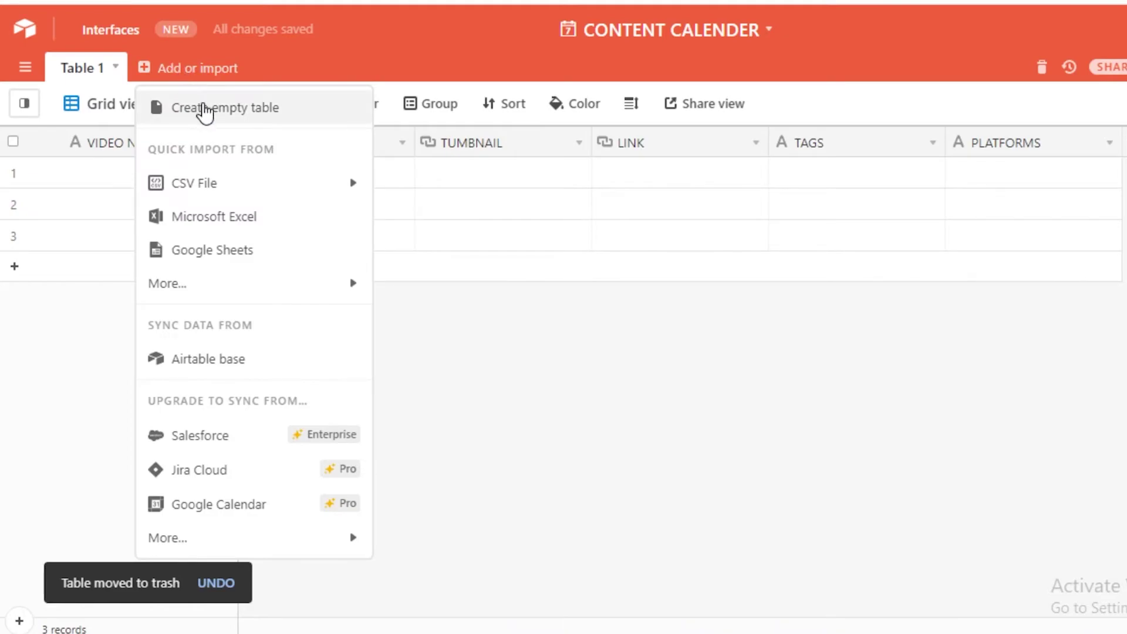
pyautogui.click(203, 107)
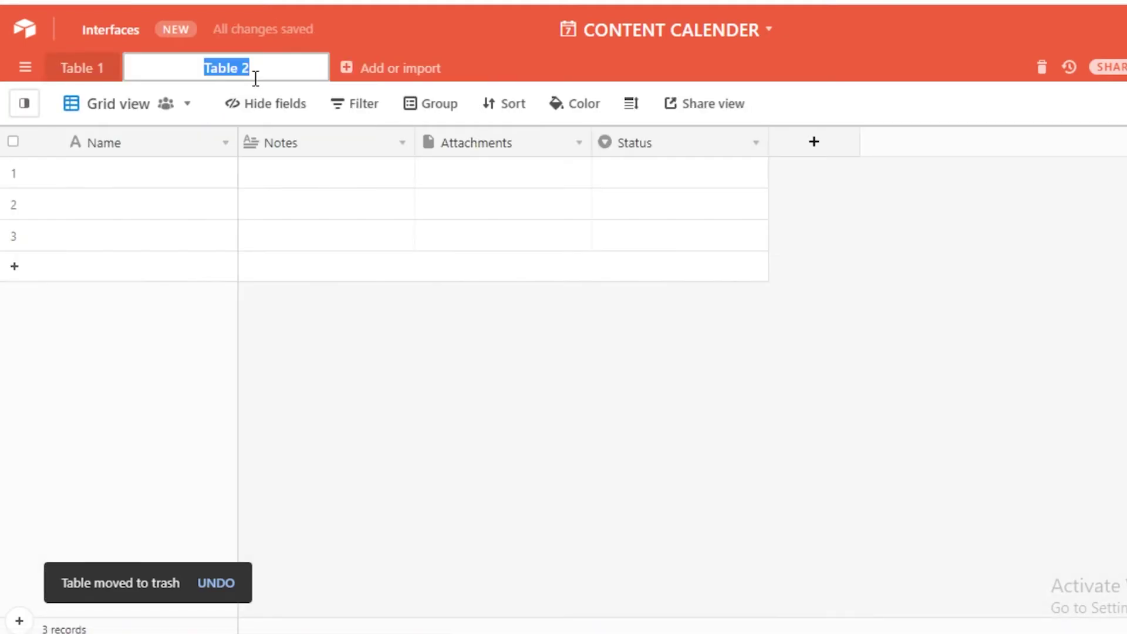
pyautogui.press('BackSpace')
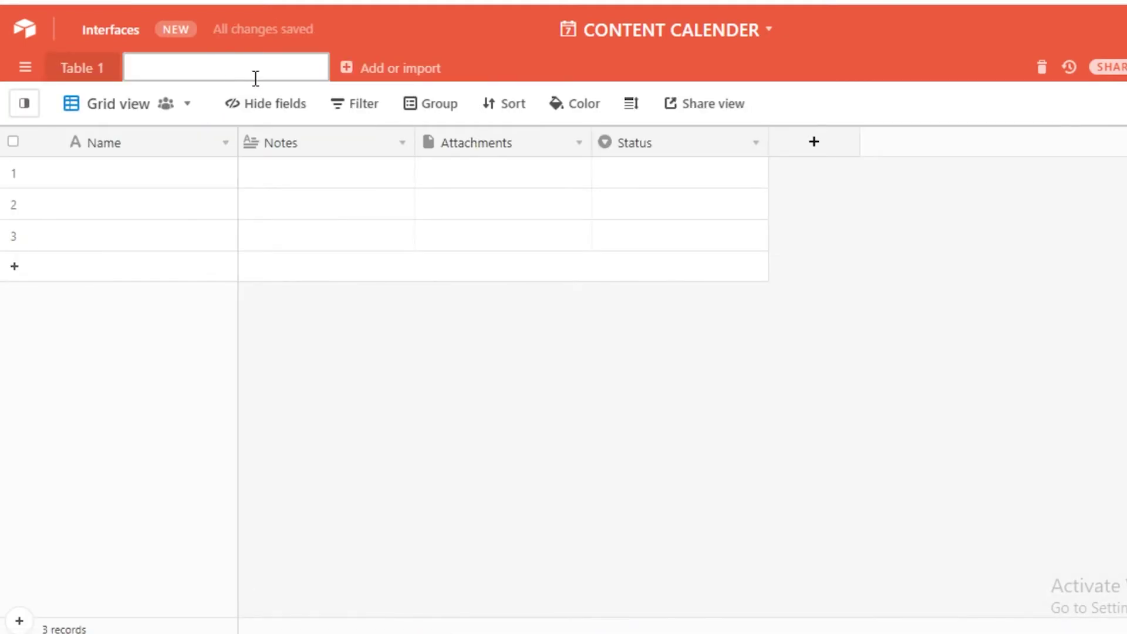
pyautogui.write('BIRDS EYE VIEW')
pyautogui.press('Return')
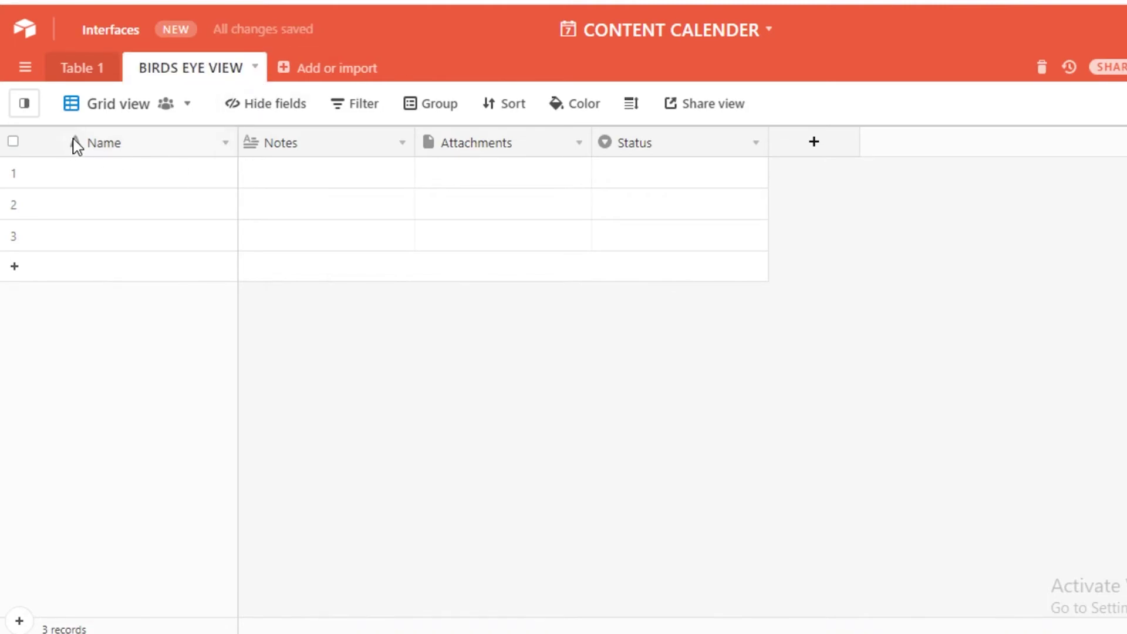
# Create a collaborative calendar view named Calendar in the BIRDS EYE VIEW table
pyautogui.click(145, 106)
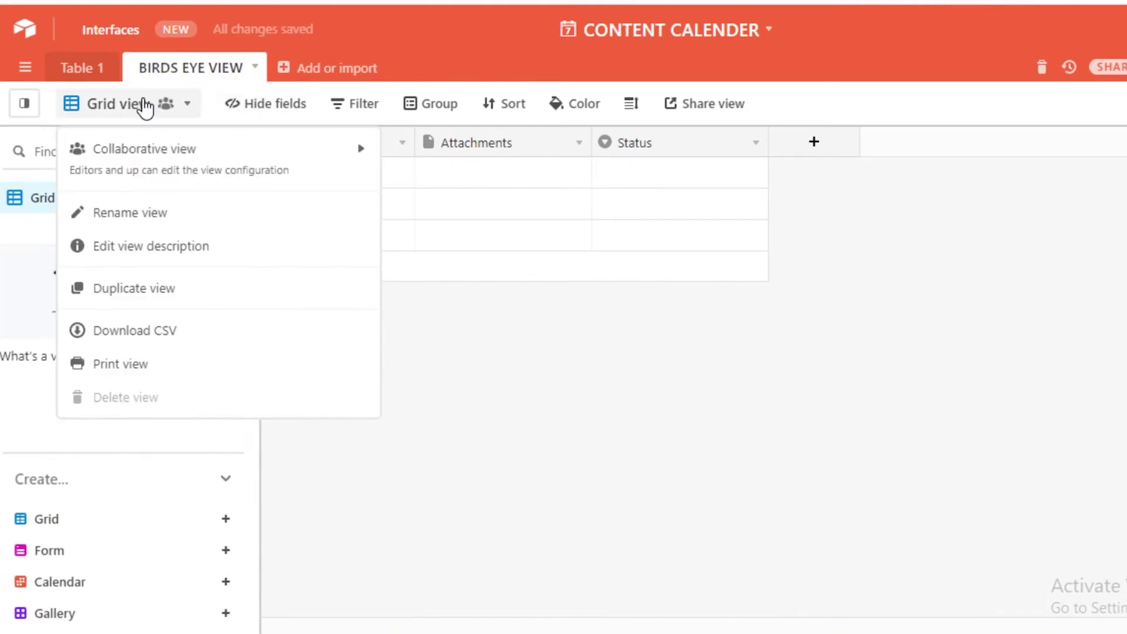
pyautogui.click(709, 523)
pyautogui.click(24, 103)
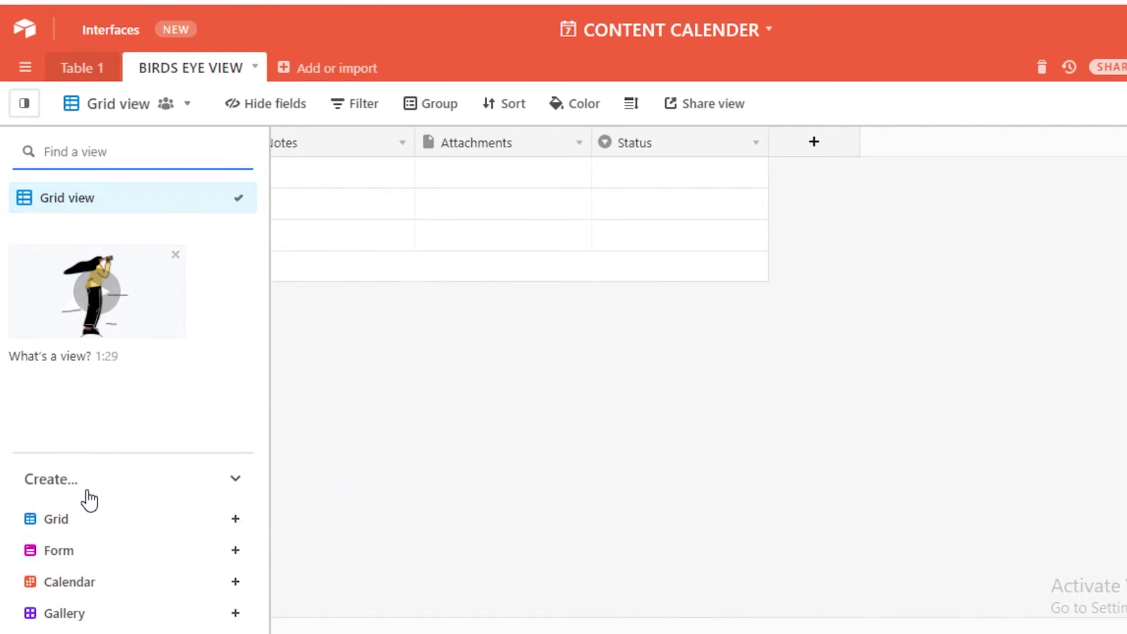
pyautogui.click(81, 588)
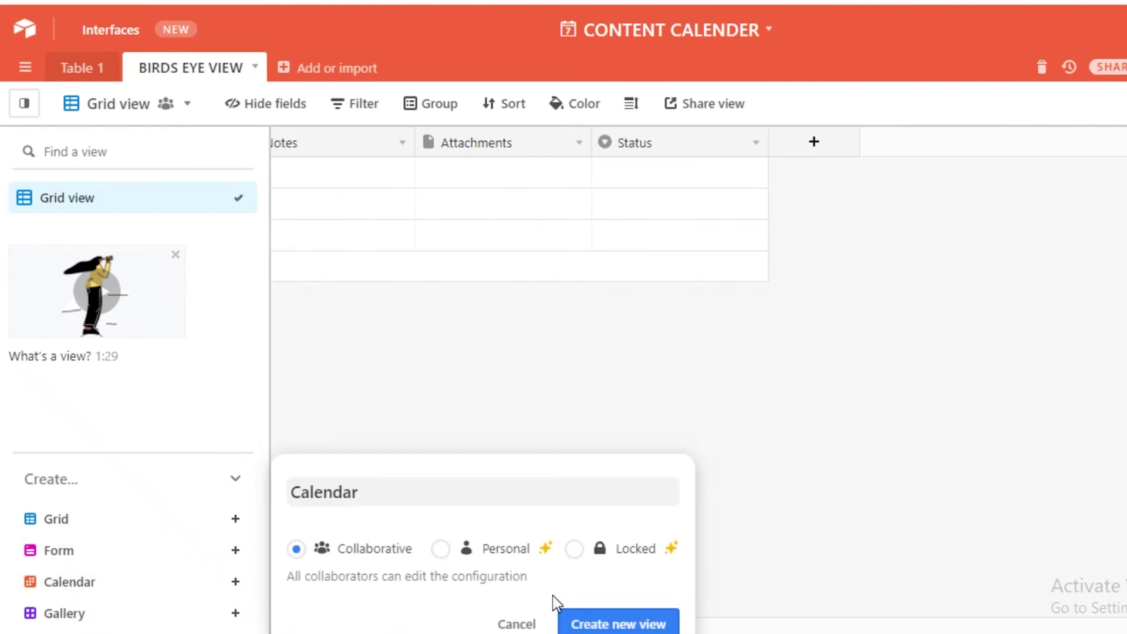
pyautogui.click(578, 625)
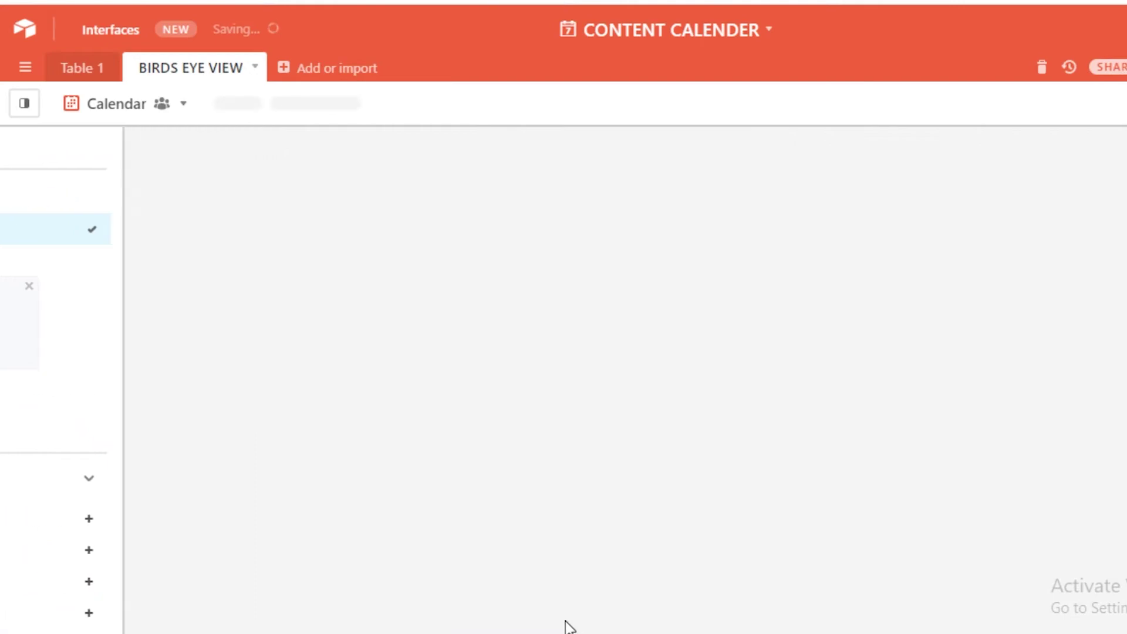
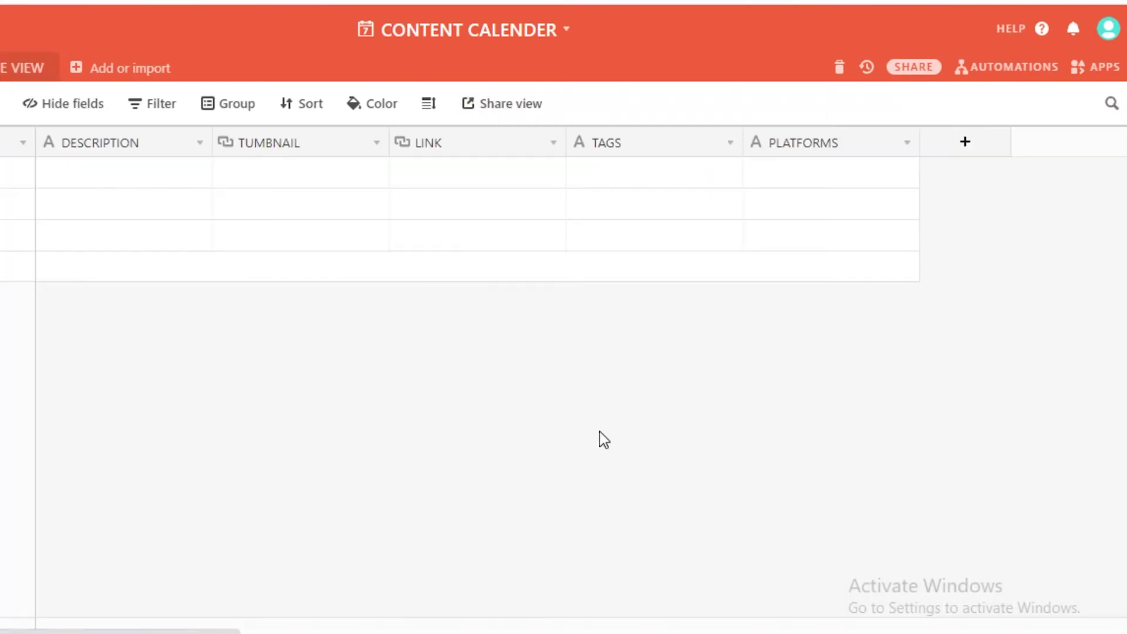
# Enter INTRO, PSYCHOLOGY and GEOGRAPHY as the video names of the first three records in Table 1
pyautogui.click(17, 235)
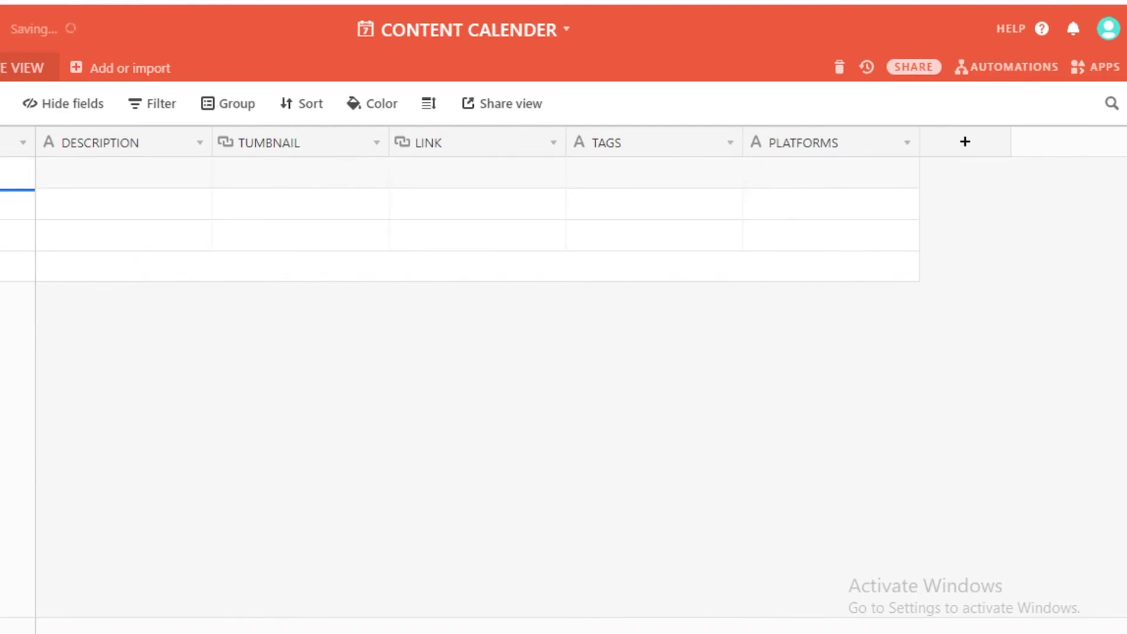
pyautogui.write('INTRO')
pyautogui.press('Return')
pyautogui.write('PSYCHO')
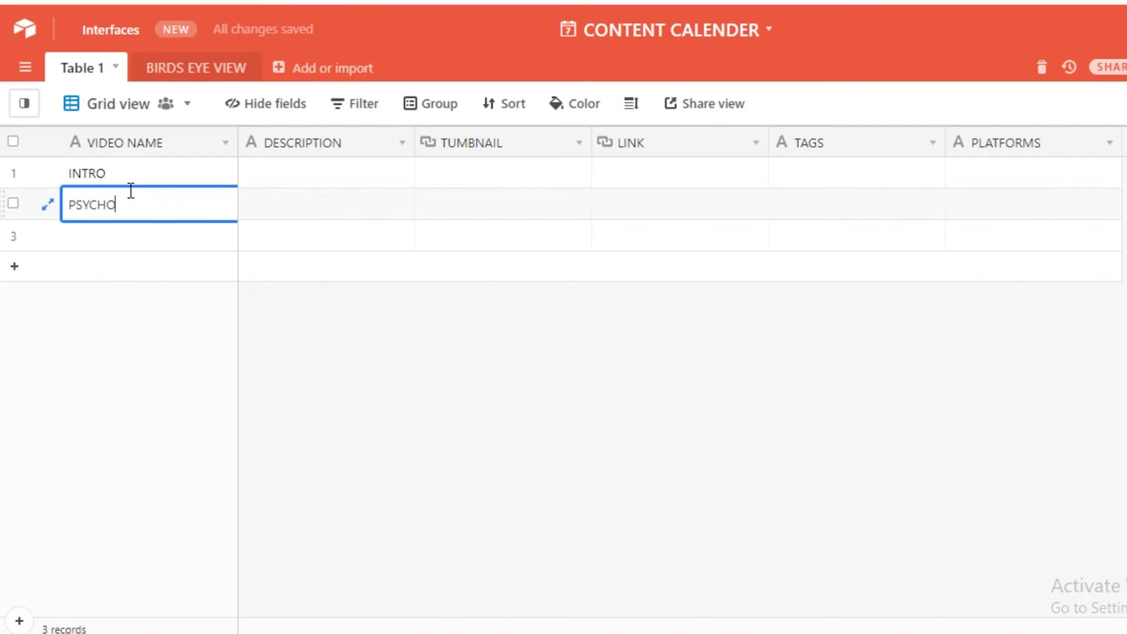
pyautogui.write('LOGY')
pyautogui.press('Return')
pyautogui.write('GEO')
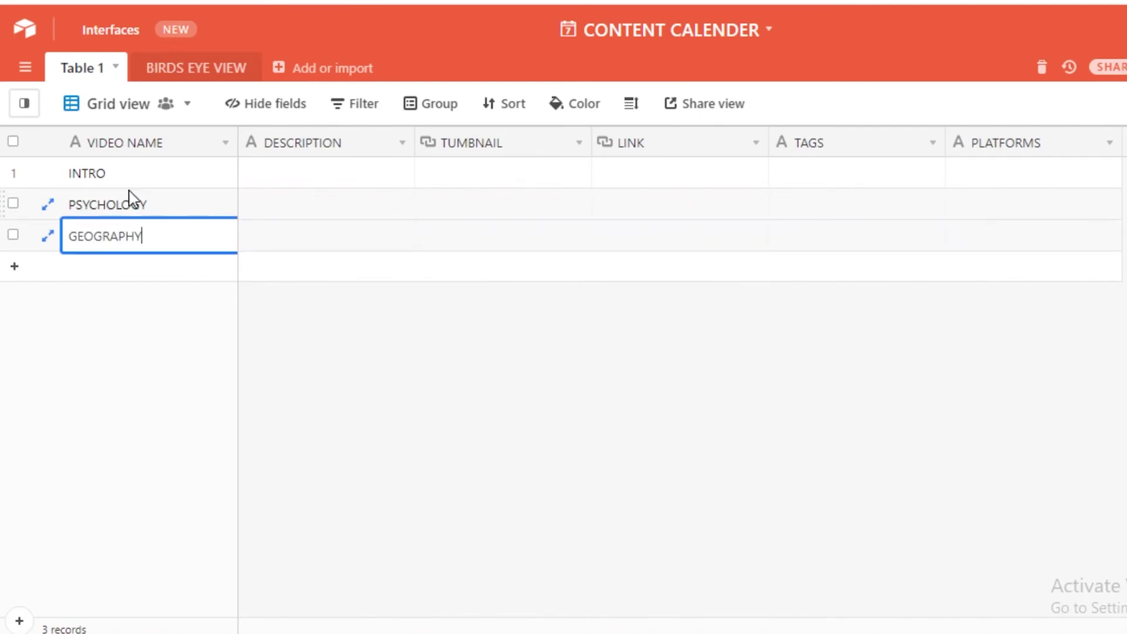
pyautogui.write('GRAPHY')
pyautogui.press('Return')
pyautogui.click(133, 442)
pyautogui.click(104, 242)
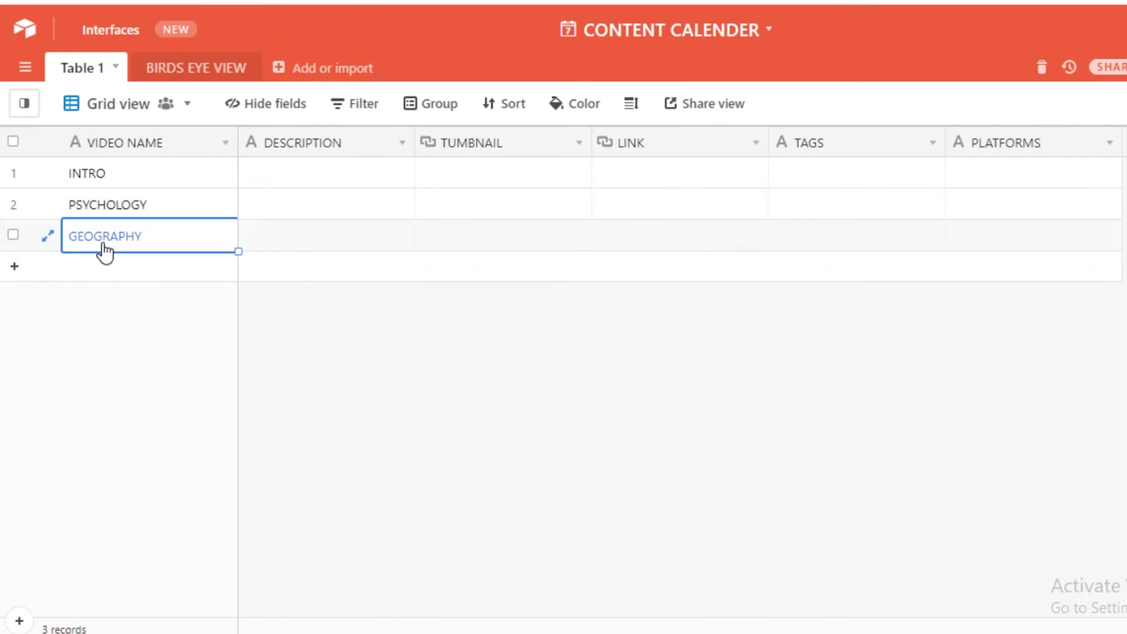
pyautogui.click(13, 235)
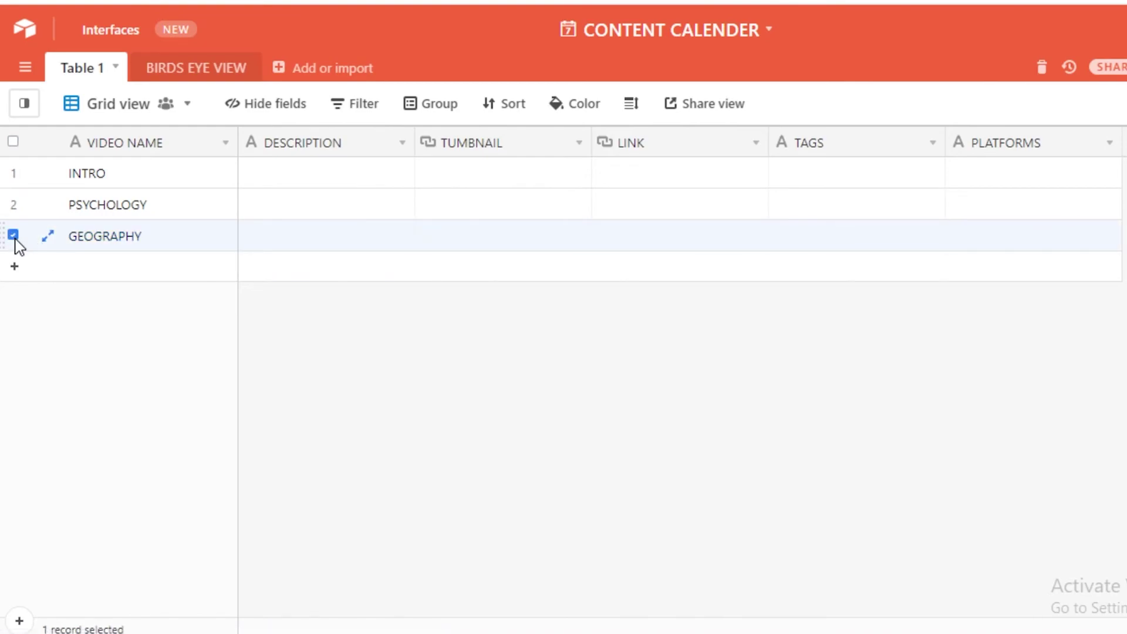
pyautogui.click(13, 203)
pyautogui.click(12, 173)
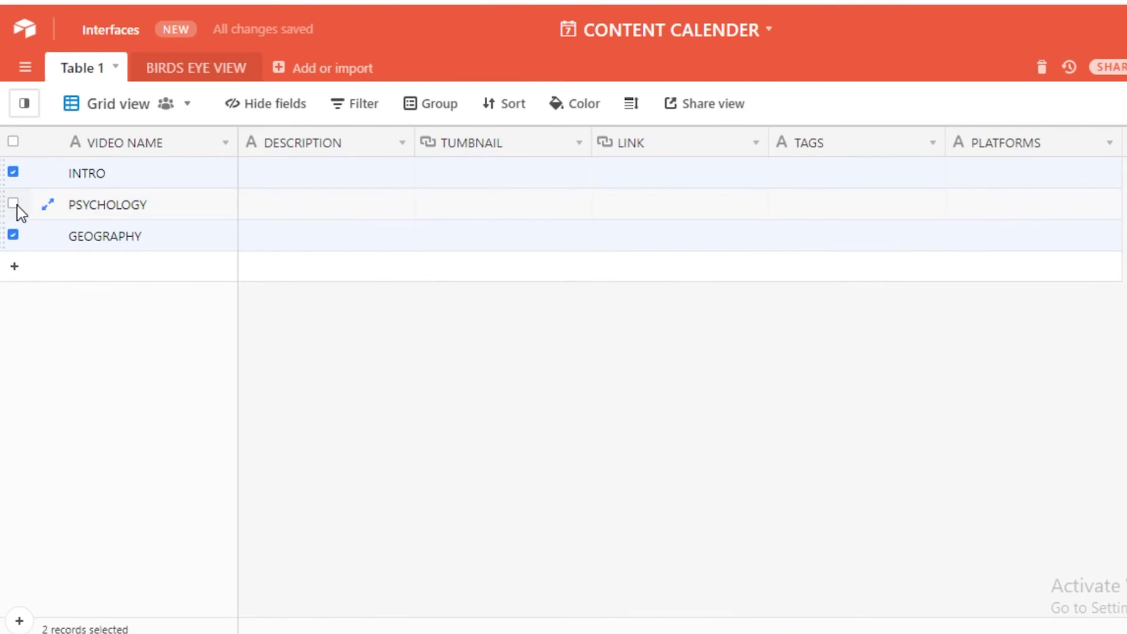
pyautogui.click(12, 234)
pyautogui.click(13, 203)
pyautogui.click(13, 172)
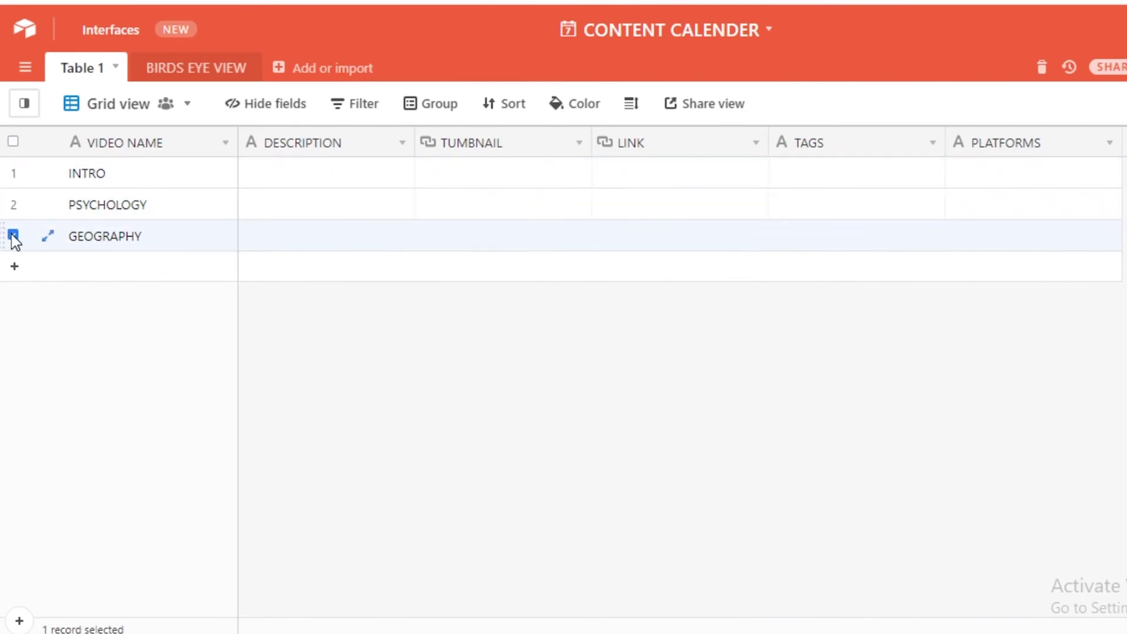
pyautogui.click(13, 235)
# Add a single line text field named DATE after the PLATFORMS field and delete it again
pyautogui.click(1056, 142)
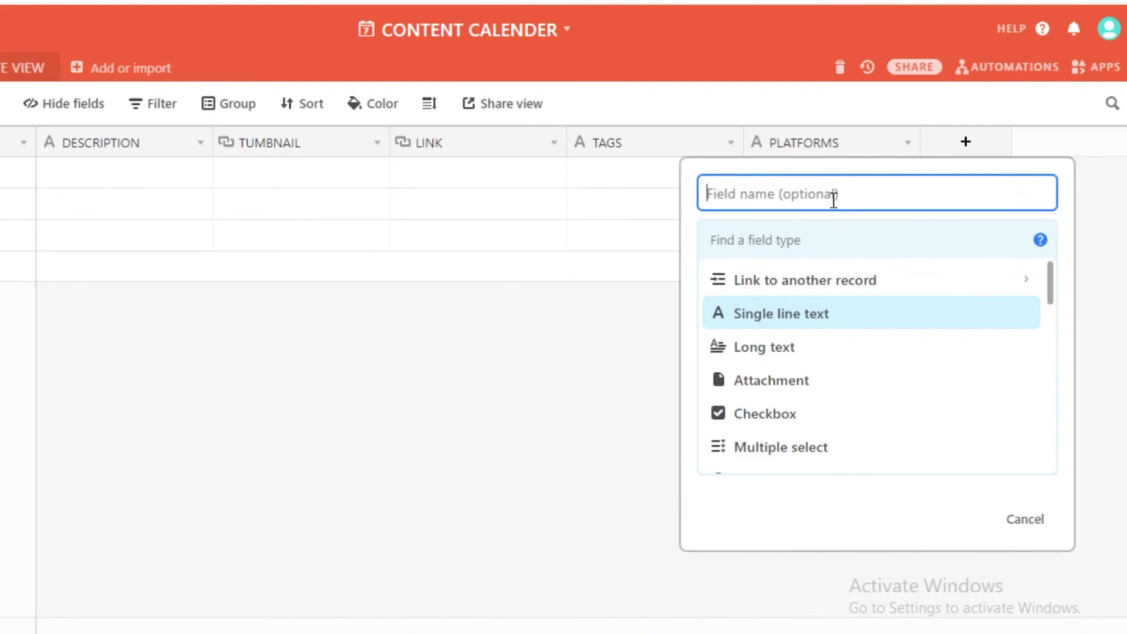
pyautogui.write('DATE')
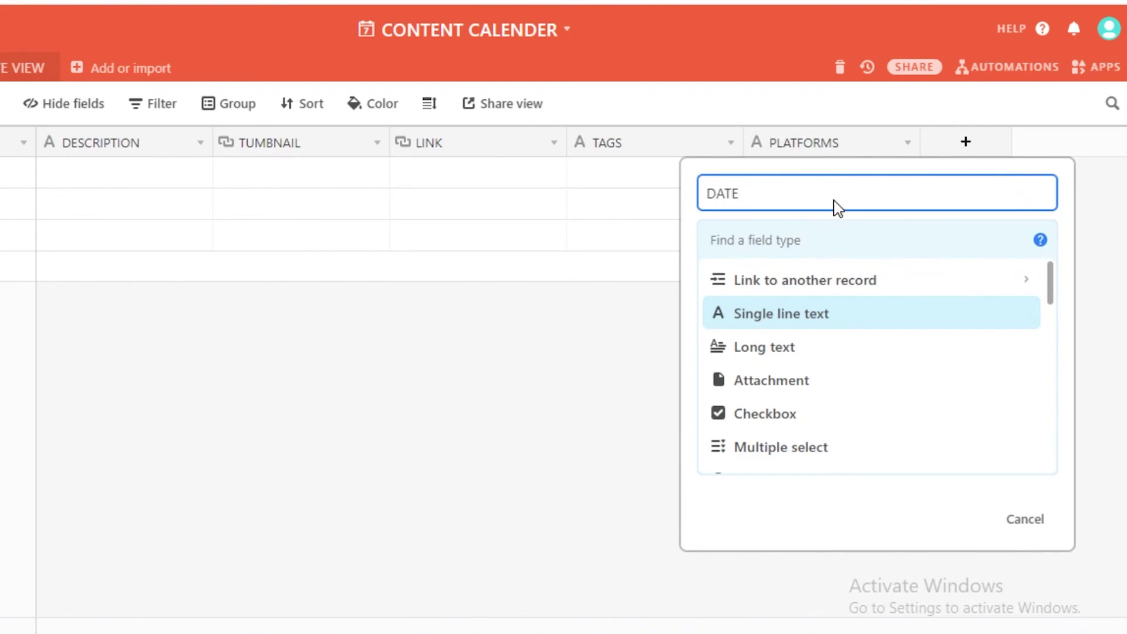
pyautogui.press('Return')
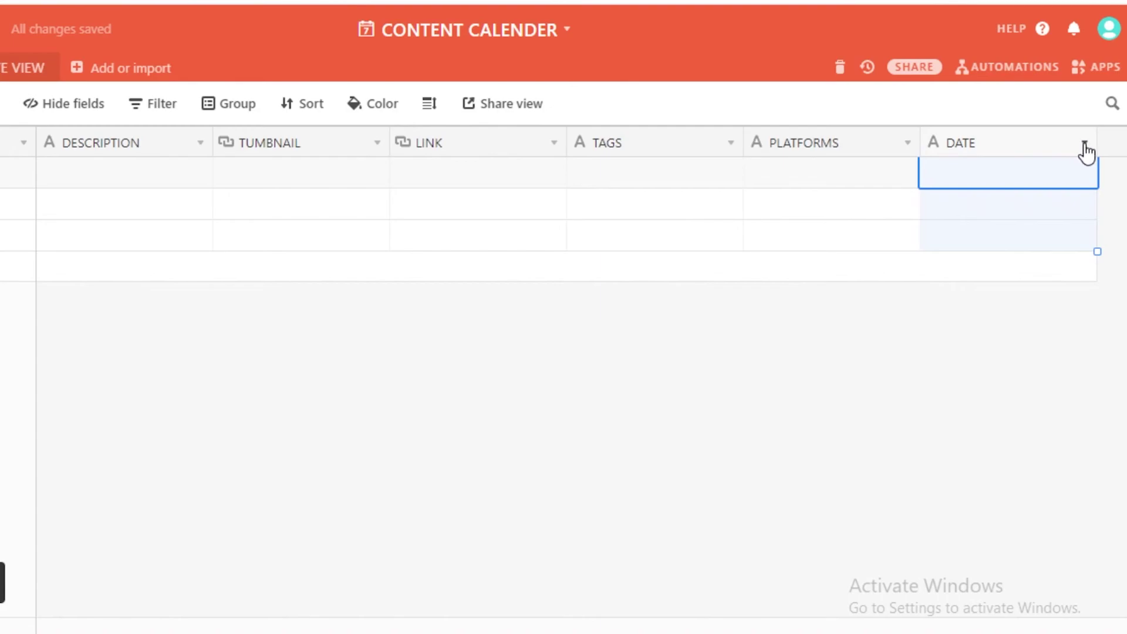
pyautogui.click(1084, 143)
pyautogui.click(1004, 575)
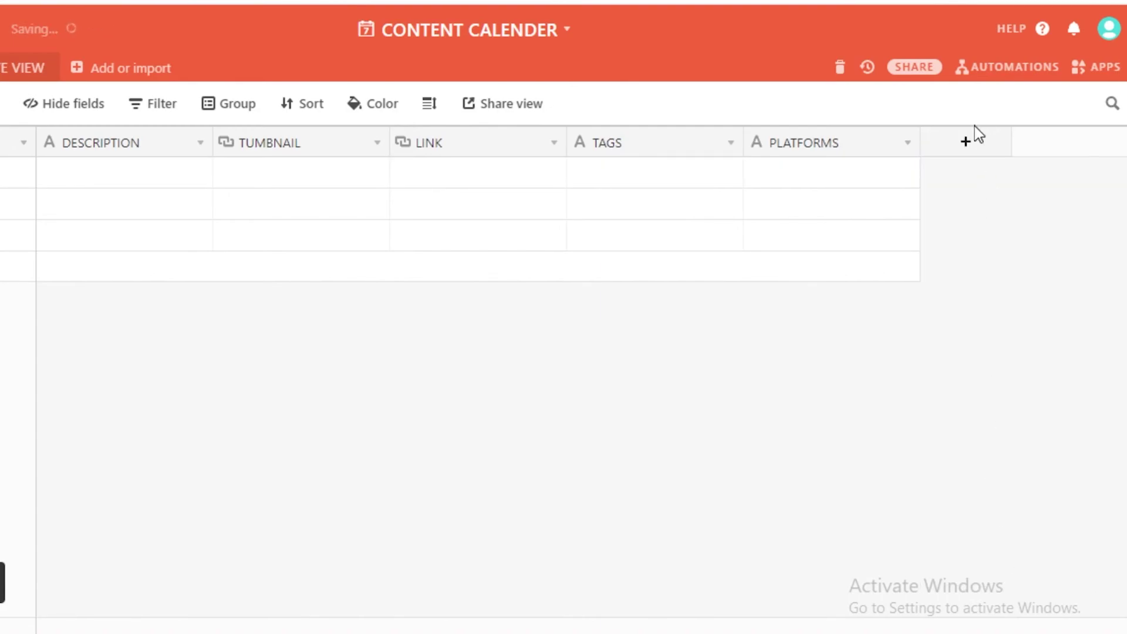
# Add a date-type field named DUE DATE after the PLATFORMS field
pyautogui.click(962, 141)
pyautogui.write('DUE DA')
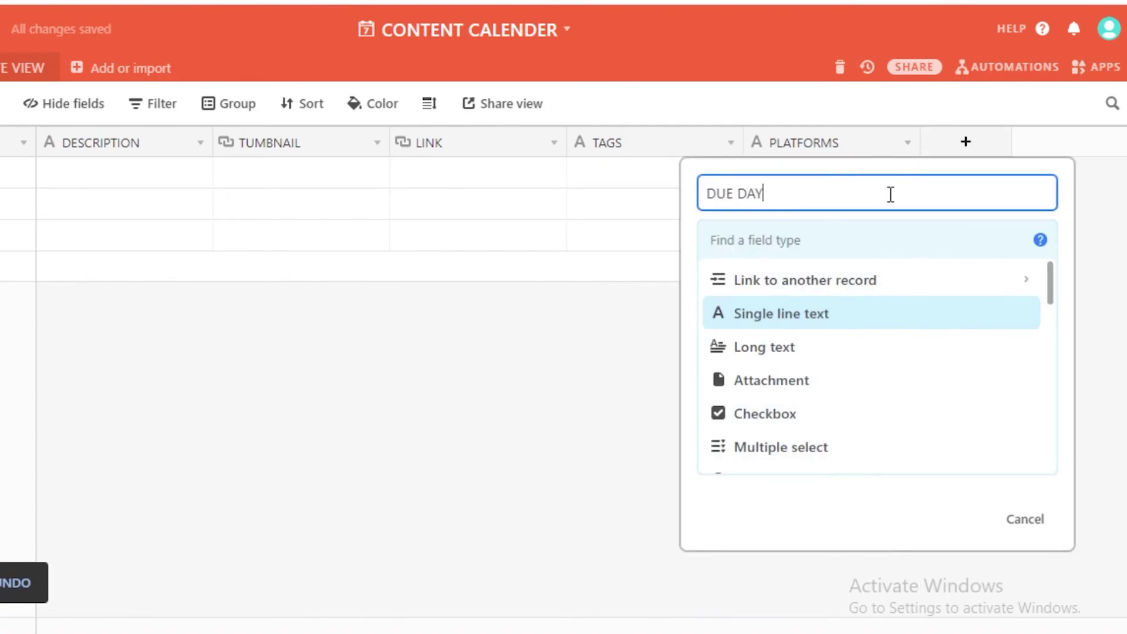
pyautogui.write('TE')
pyautogui.scroll(-3, 923, 327)
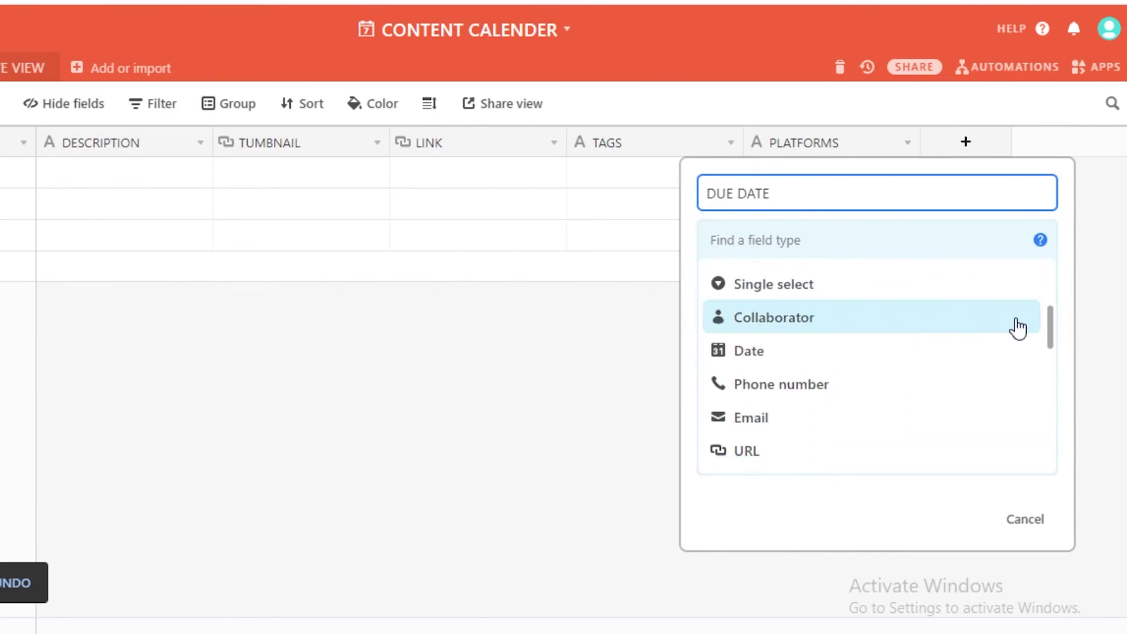
pyautogui.click(1014, 350)
pyautogui.click(1041, 415)
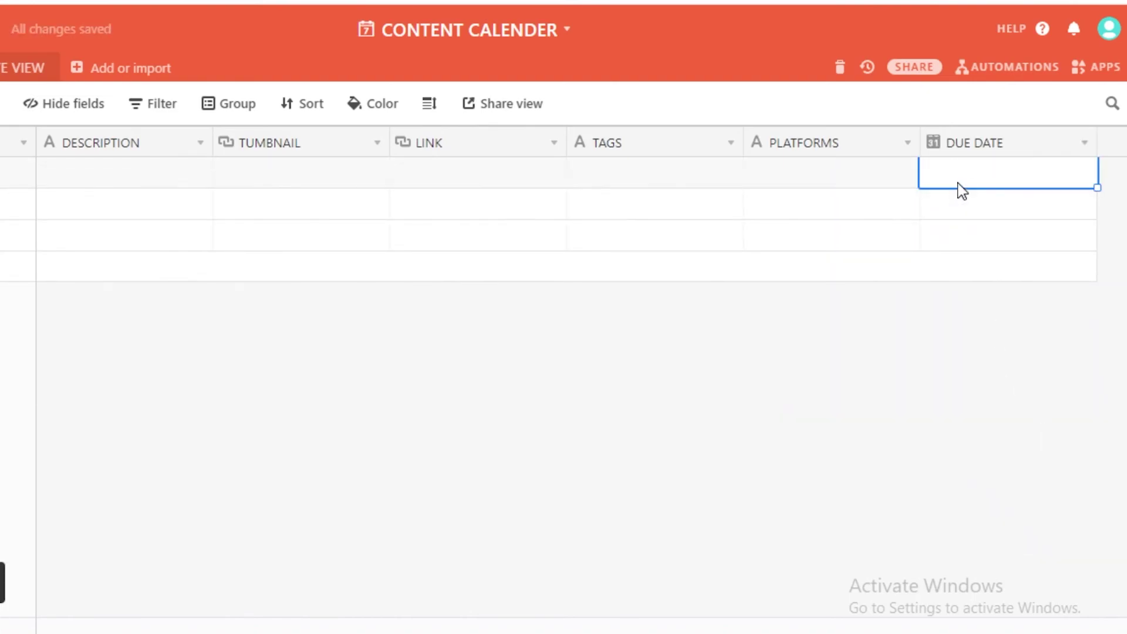
# Set the due dates to 19/11/2021 for INTRO, 23/11/2021 for PSYCHOLOGY and 18/11/2021 for GEOGRAPHY
pyautogui.write('12')
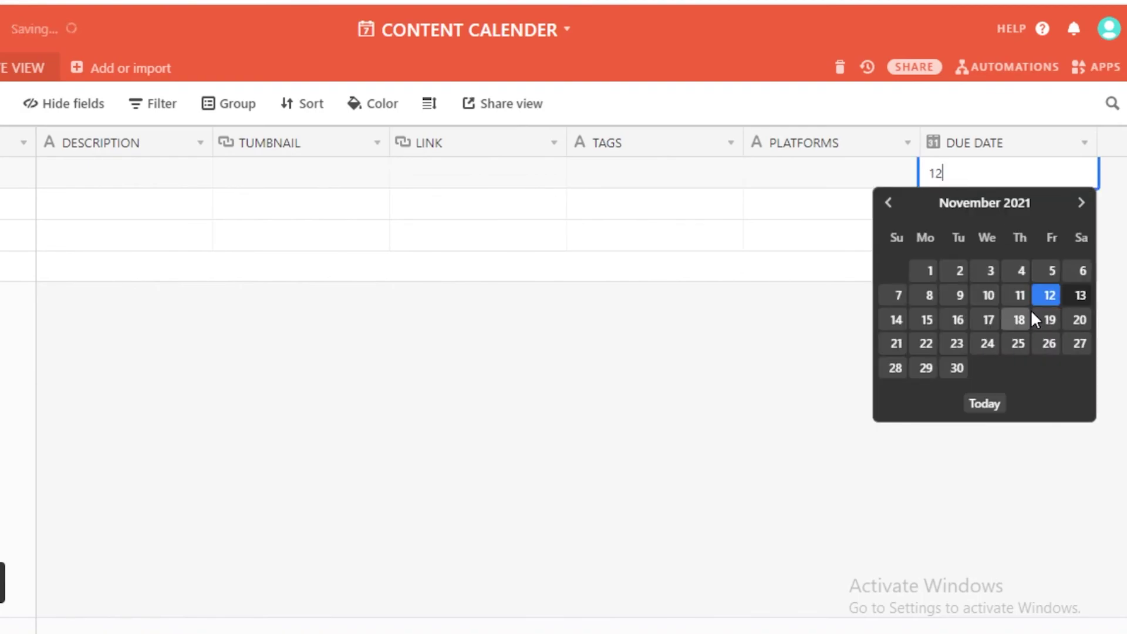
pyautogui.click(1048, 318)
pyautogui.click(997, 229)
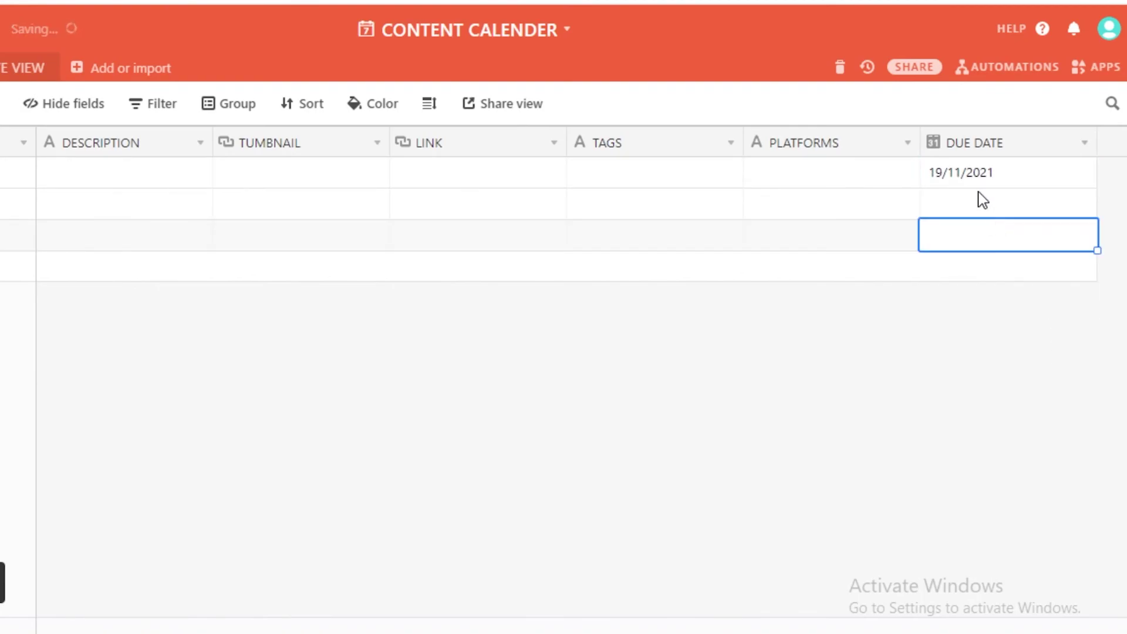
pyautogui.click(980, 202)
pyautogui.write('23')
pyautogui.press('Return')
pyautogui.click(985, 238)
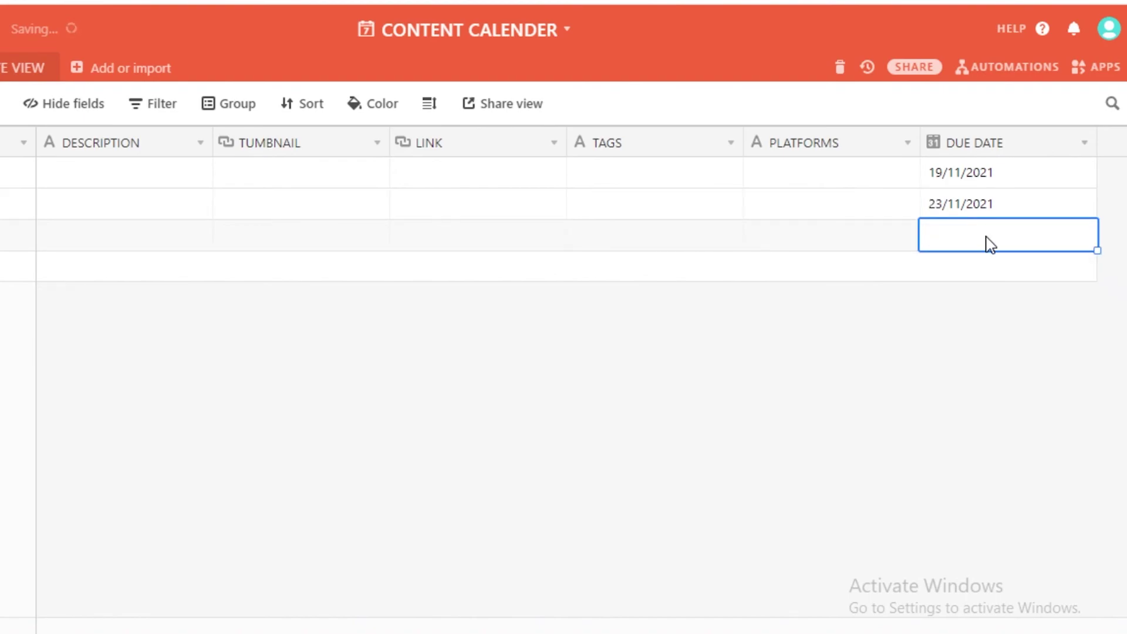
pyautogui.write('18')
pyautogui.press('Return')
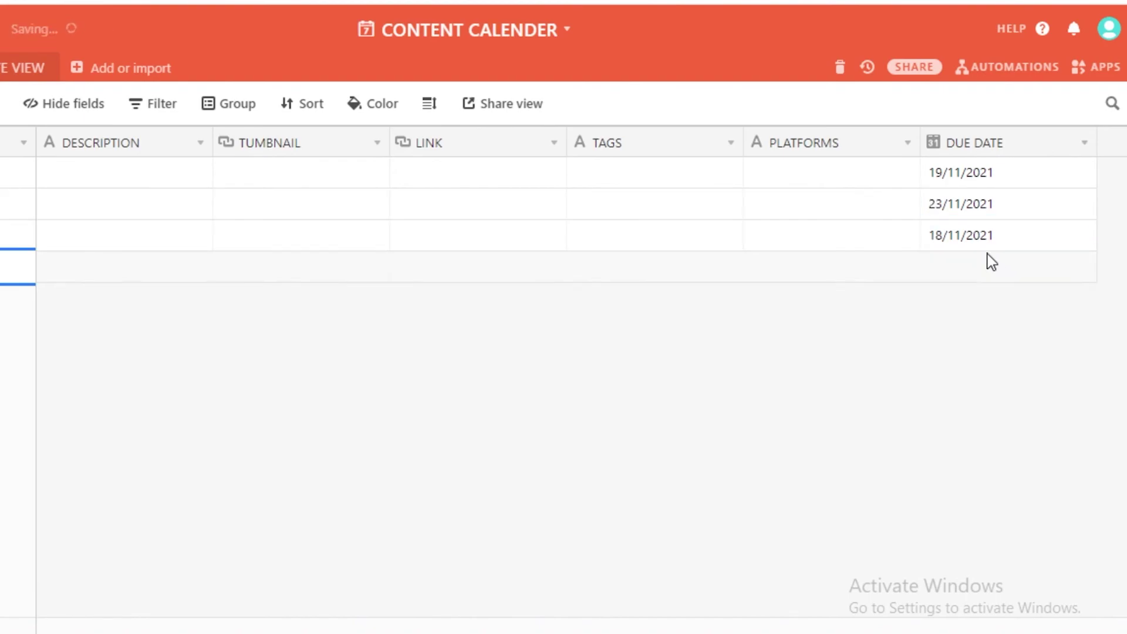
pyautogui.click(986, 261)
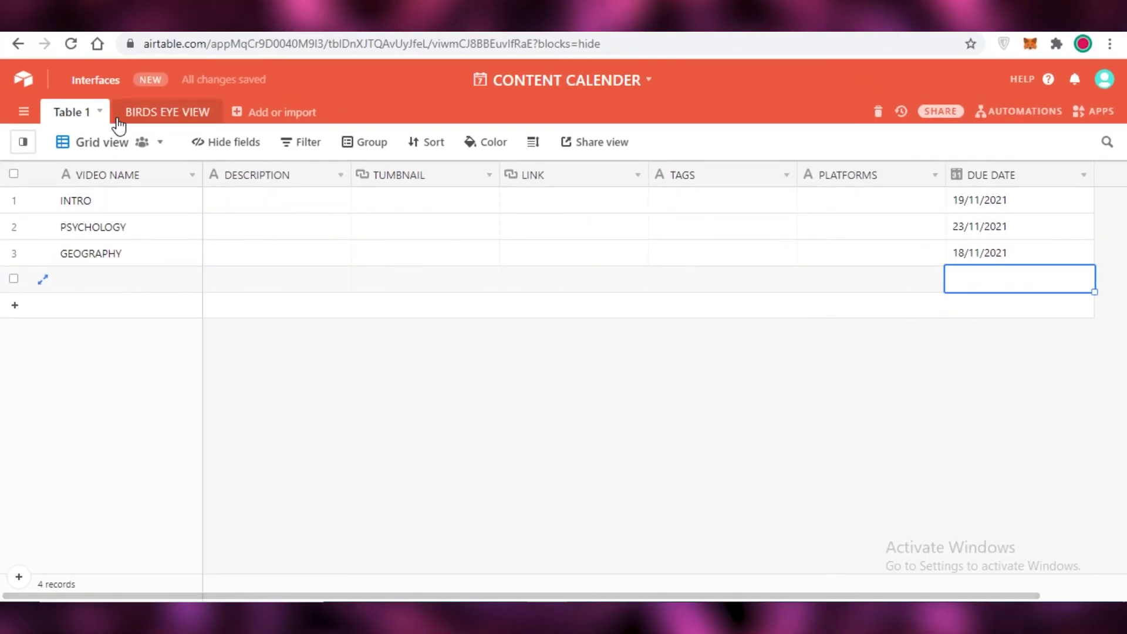
# Open the BIRDS EYE VIEW table and reload the page to check its calendar
pyautogui.click(119, 122)
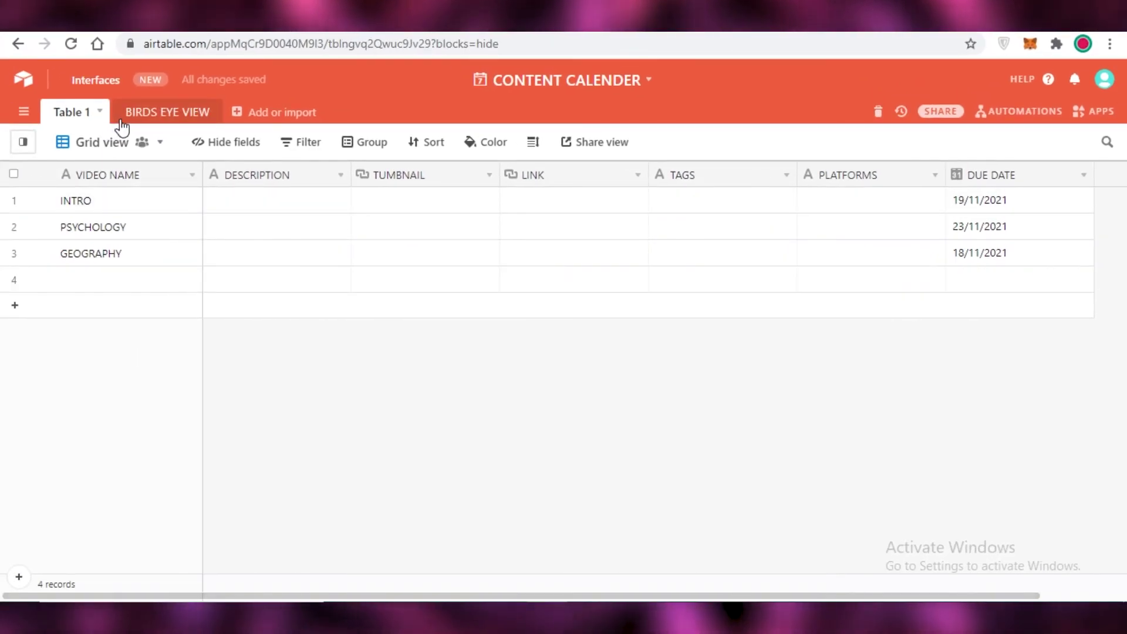
pyautogui.click(71, 44)
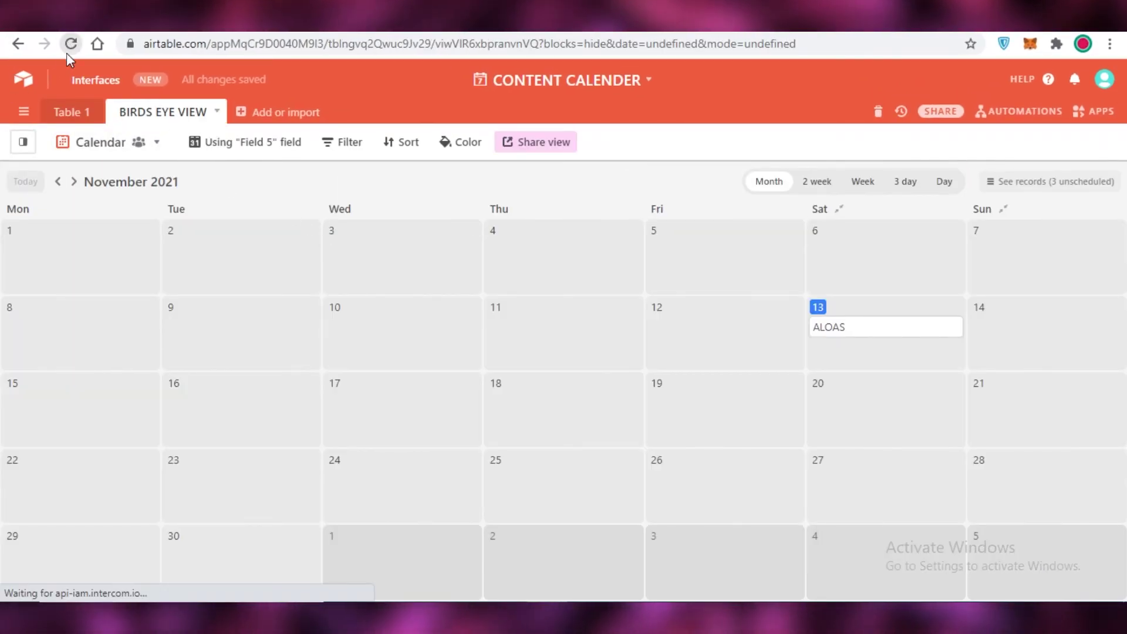